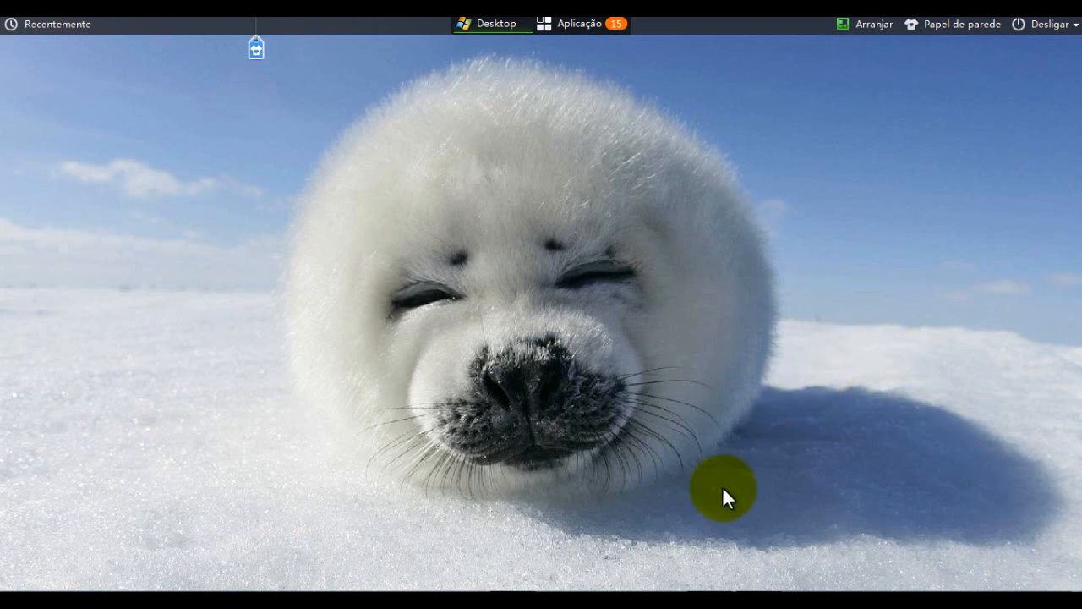
# Switch to the Excel workbook and examine the month list on the Meses sheet and the Meses column of the Dados sheet
pyautogui.click(714, 589)
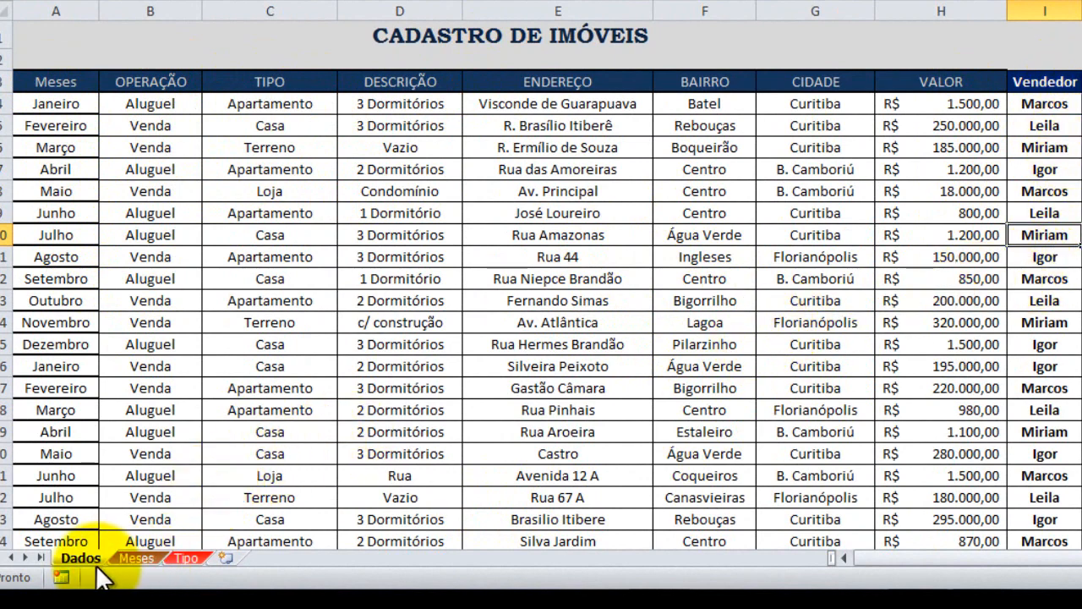
pyautogui.click(131, 558)
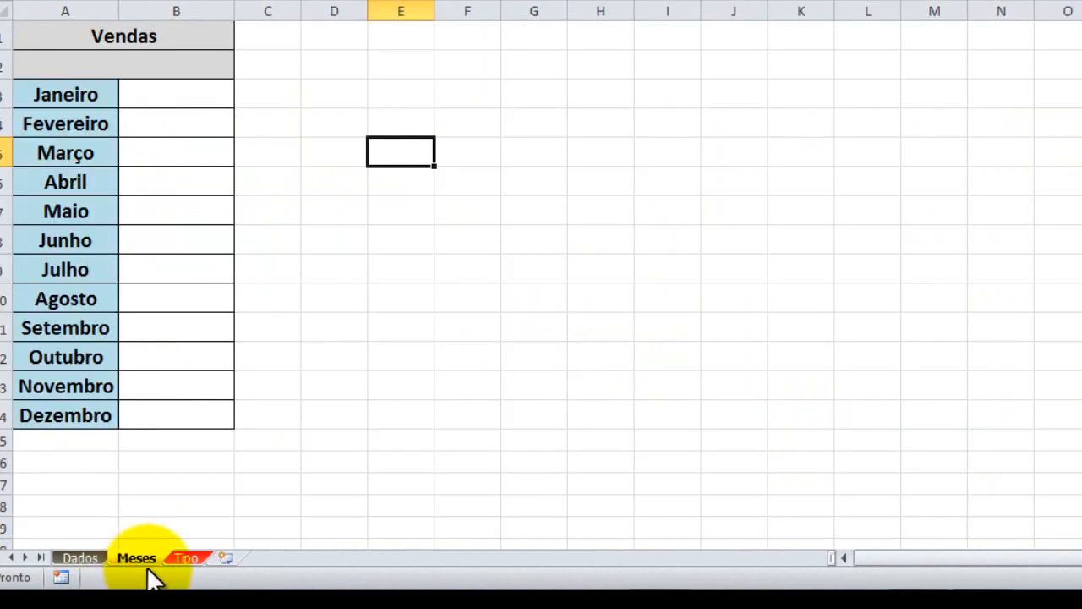
pyautogui.click(182, 94)
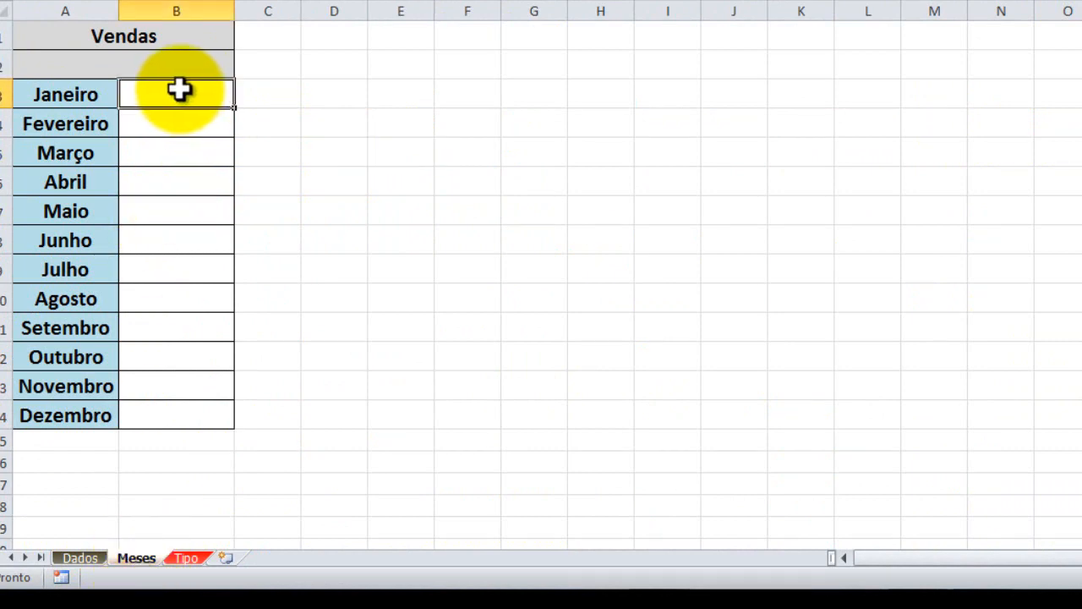
pyautogui.click(74, 97)
pyautogui.click(90, 153)
pyautogui.click(79, 237)
pyautogui.click(62, 354)
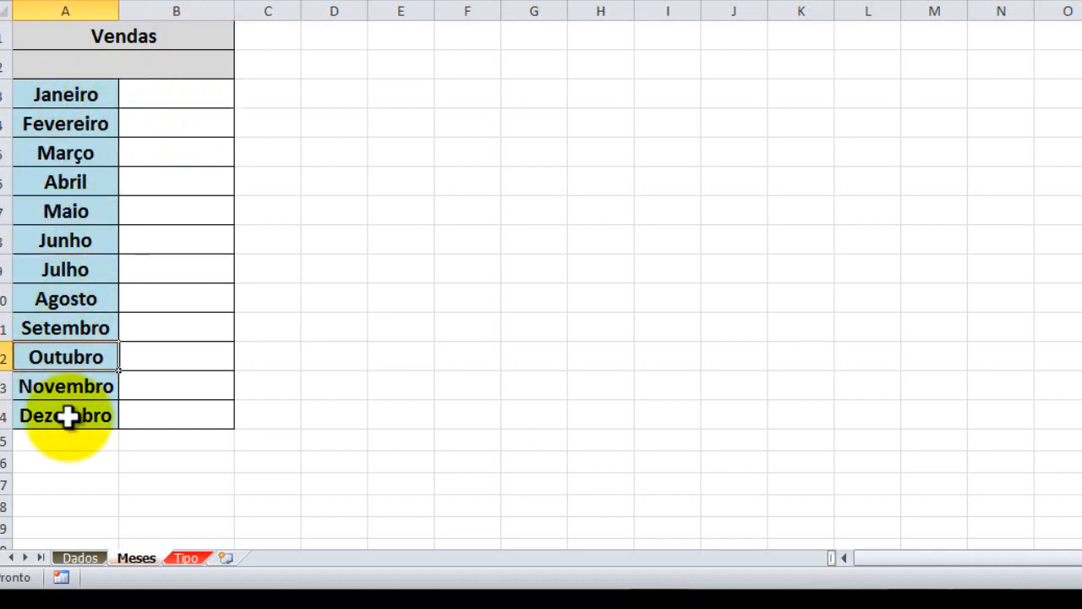
pyautogui.click(68, 415)
pyautogui.click(85, 558)
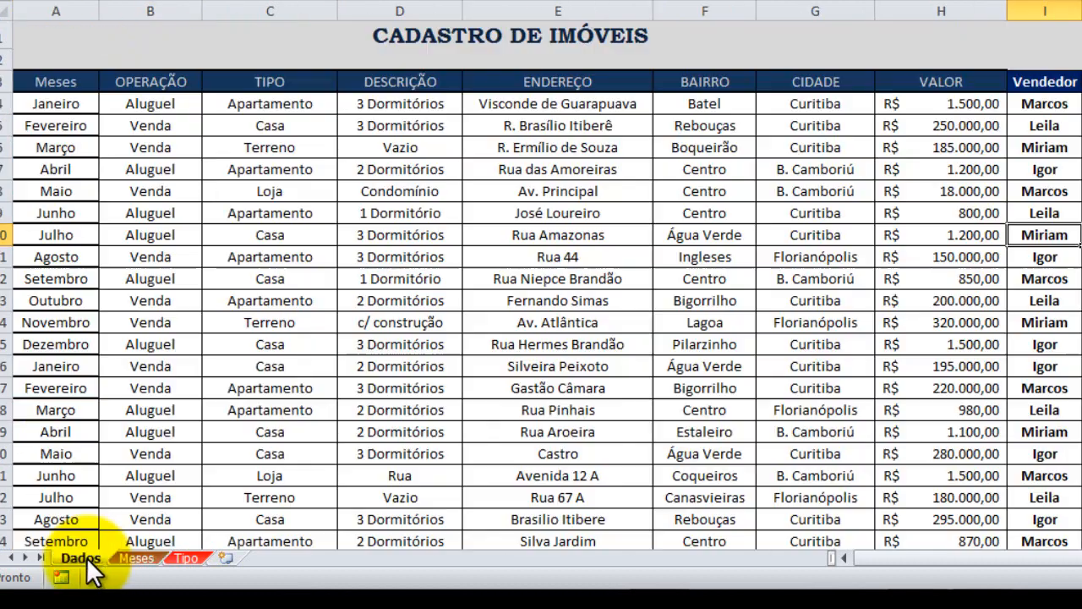
pyautogui.click(77, 106)
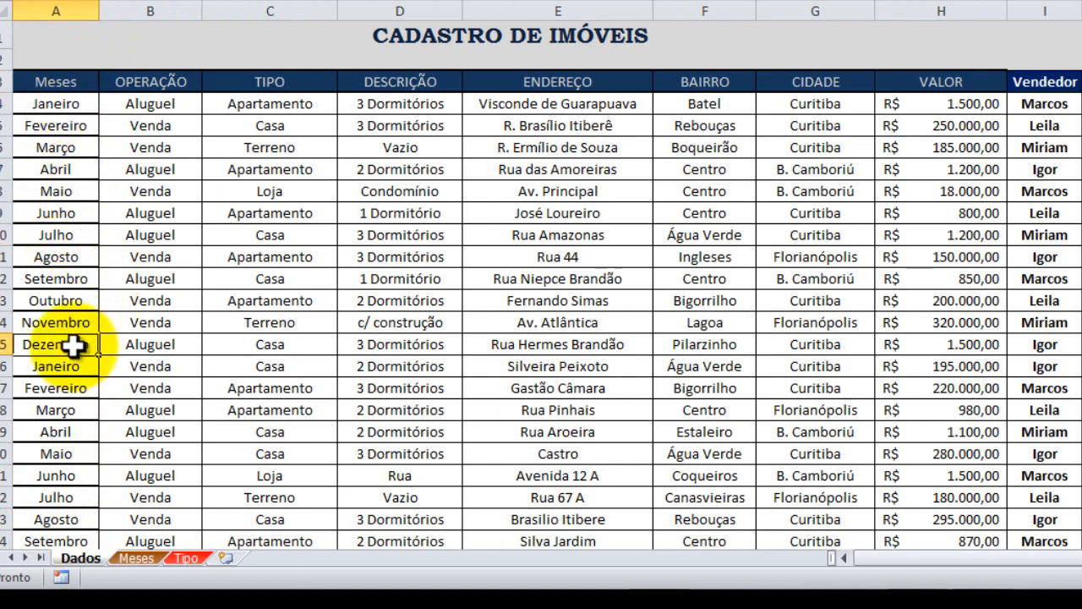
pyautogui.scroll(-5, 74, 344)
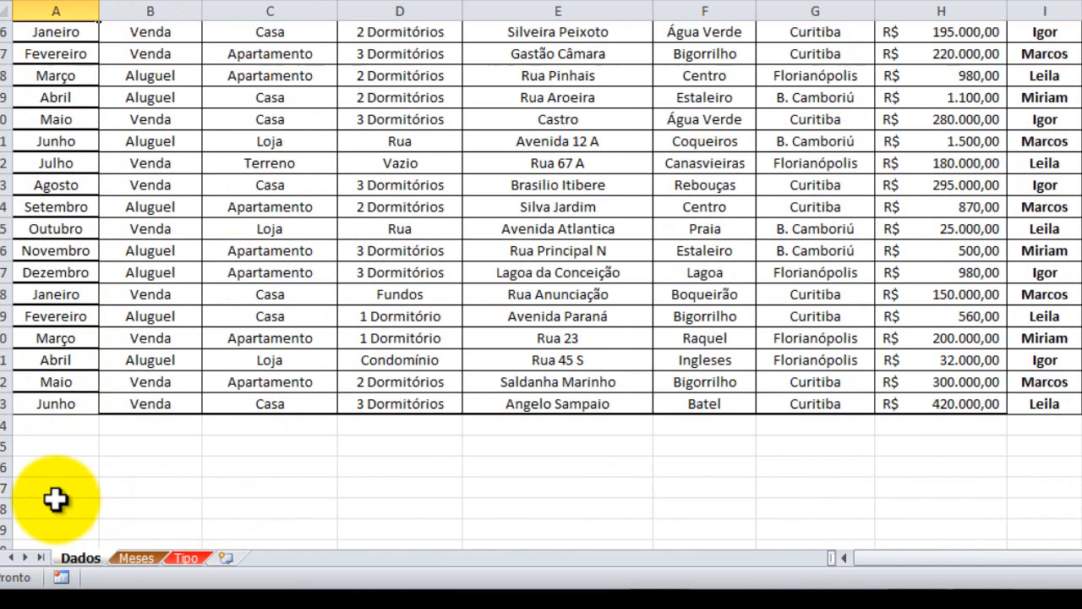
pyautogui.scroll(5, 102, 330)
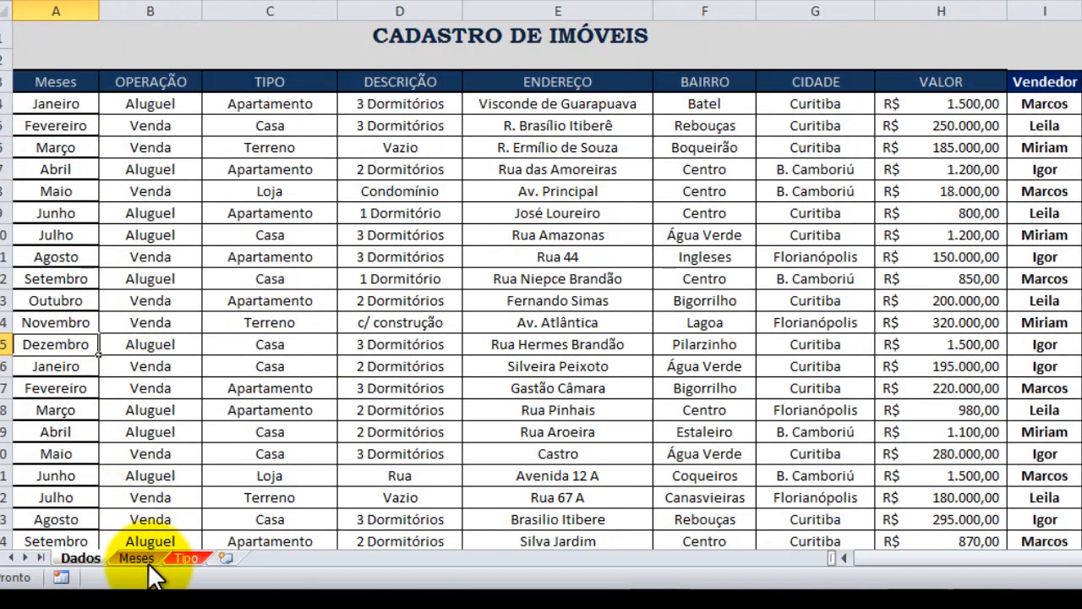
# Start a SOMASE formula in January's cell B3 on the Meses sheet, with the absolute range Dados!$A$4:$A$33 as its interval
pyautogui.click(137, 558)
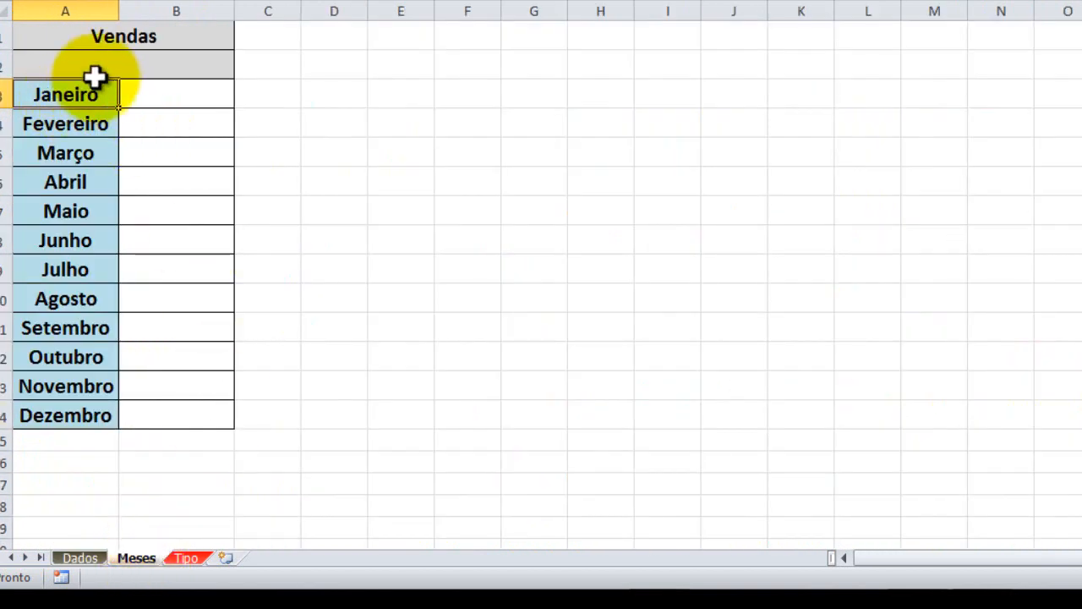
pyautogui.click(145, 95)
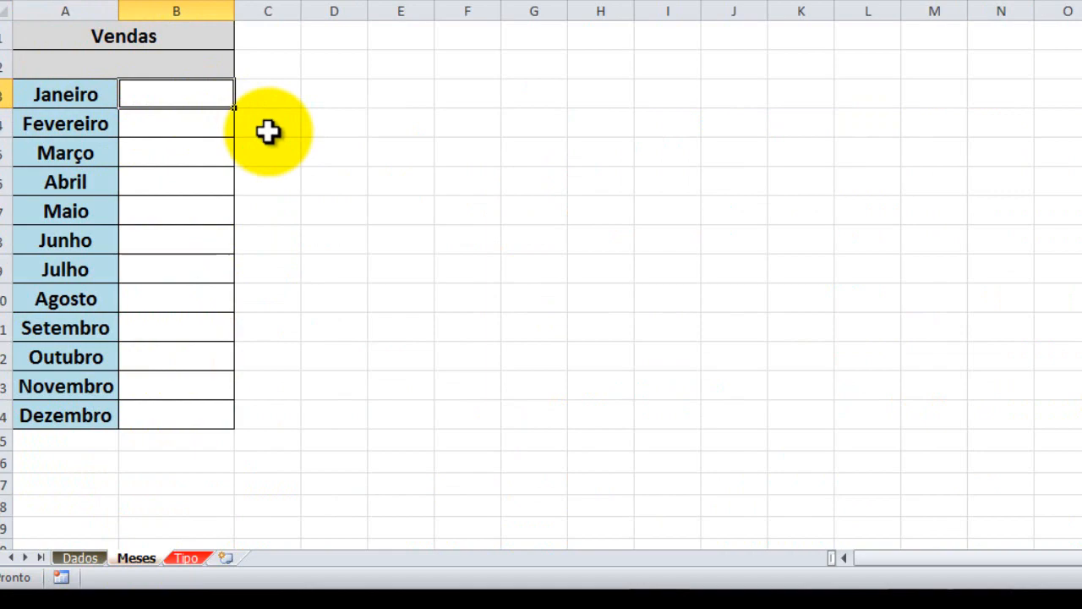
pyautogui.write('=somase')
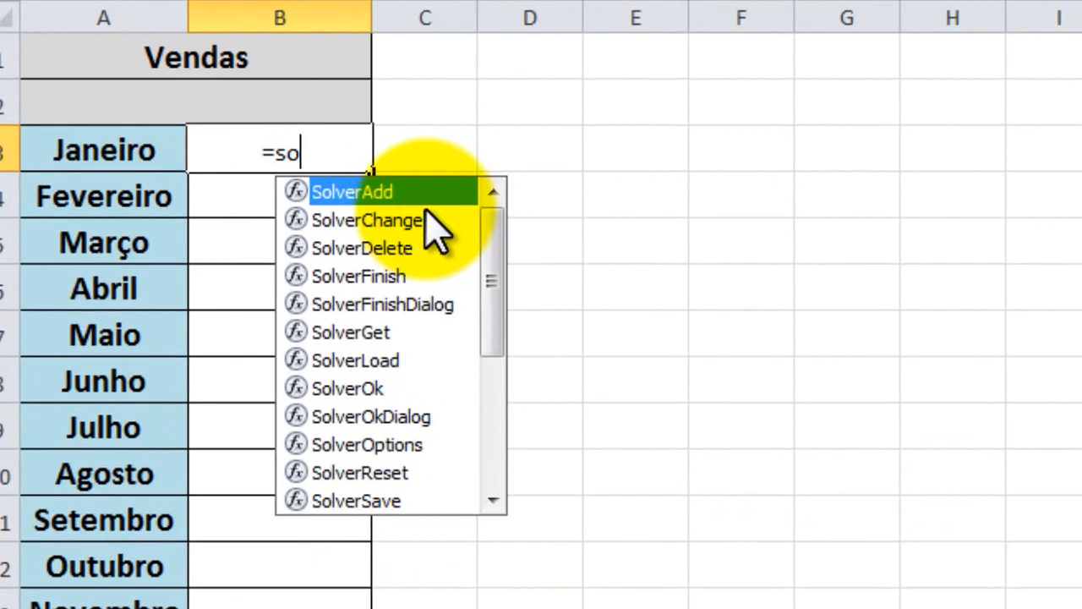
pyautogui.write('(')
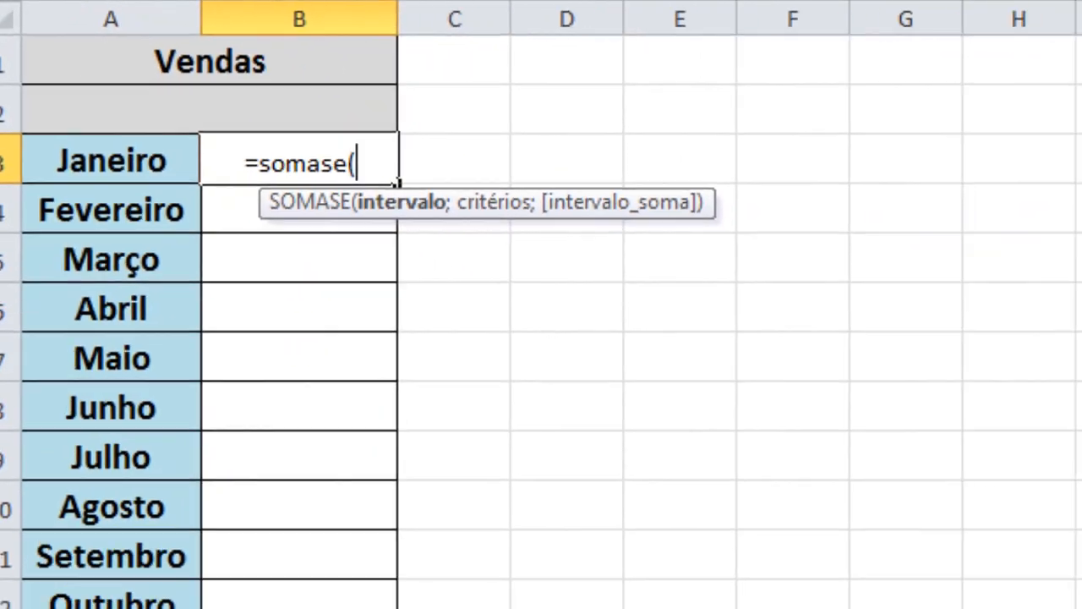
pyautogui.click(87, 602)
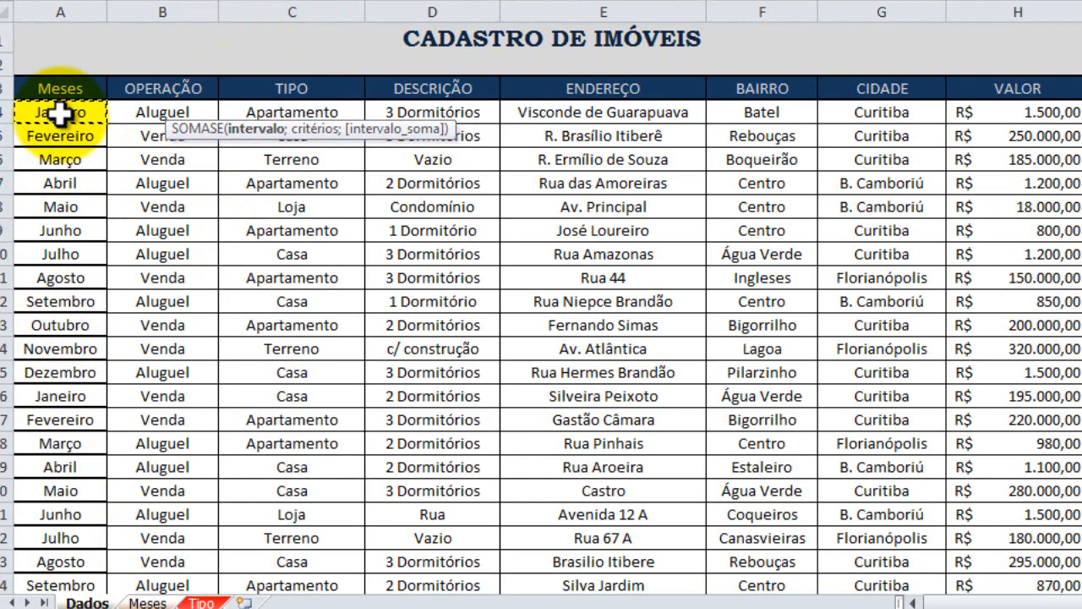
pyautogui.moveTo(60, 113); pyautogui.dragTo(87, 451)
pyautogui.write(';')
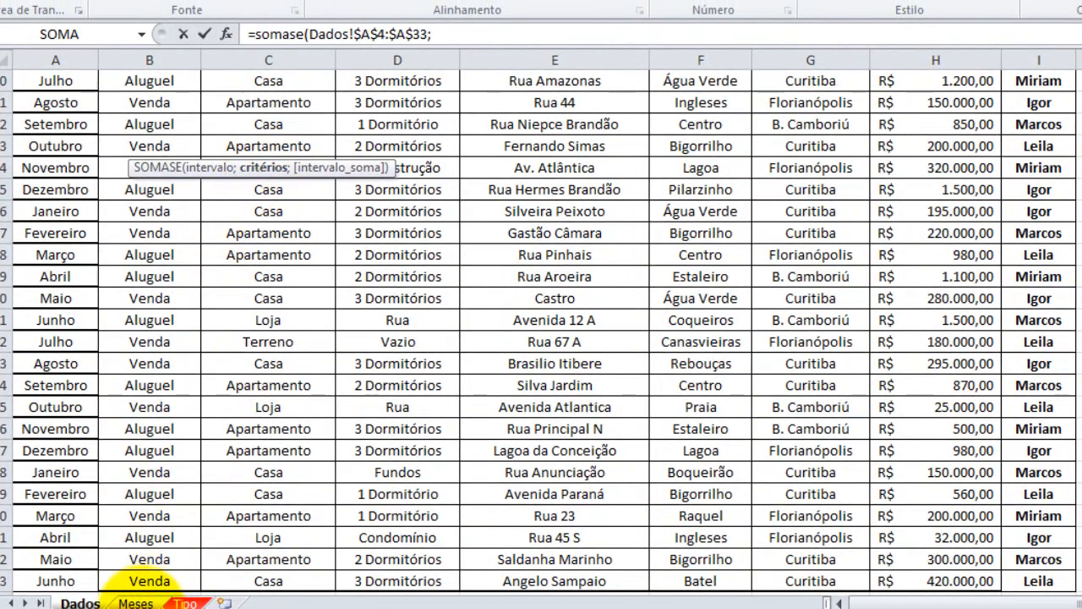
# Complete the SOMASE formula with criterion Meses!A3 and the absolute sum range Dados!$H$4:$H$33
pyautogui.click(135, 602)
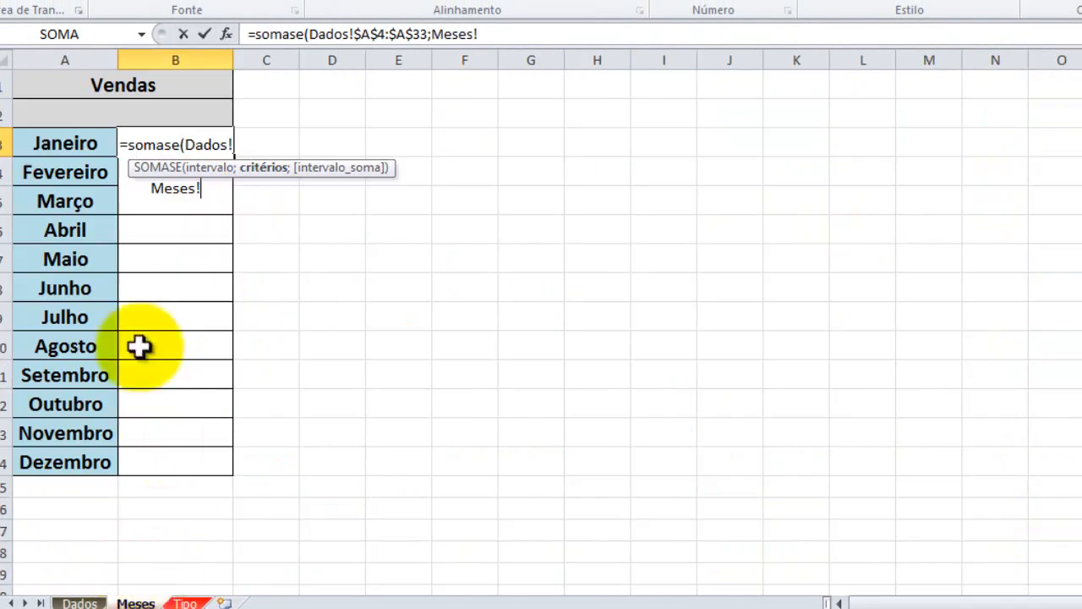
pyautogui.click(85, 141)
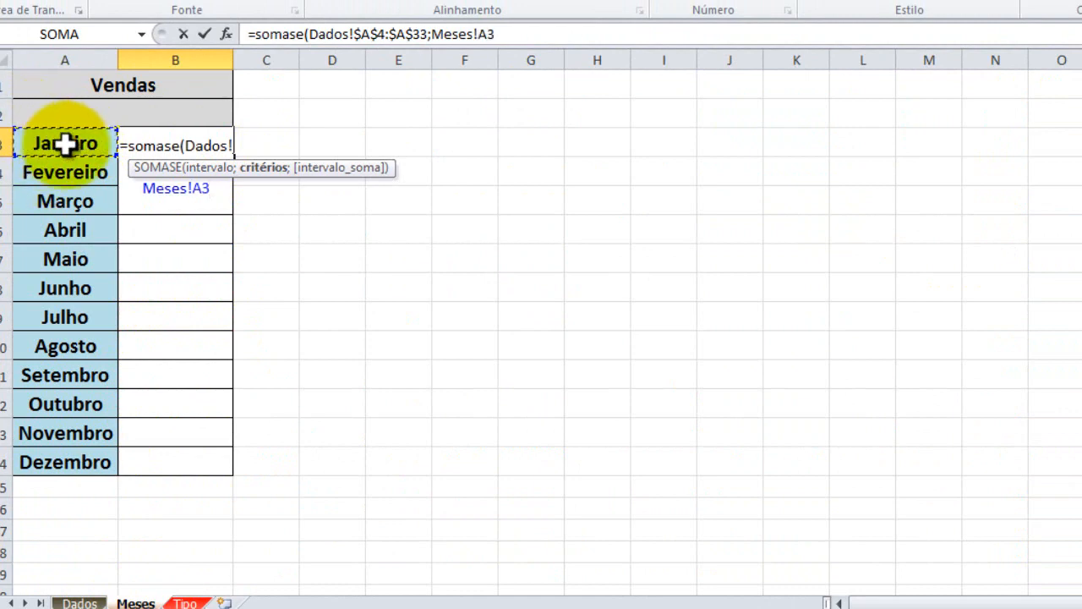
pyautogui.write(';')
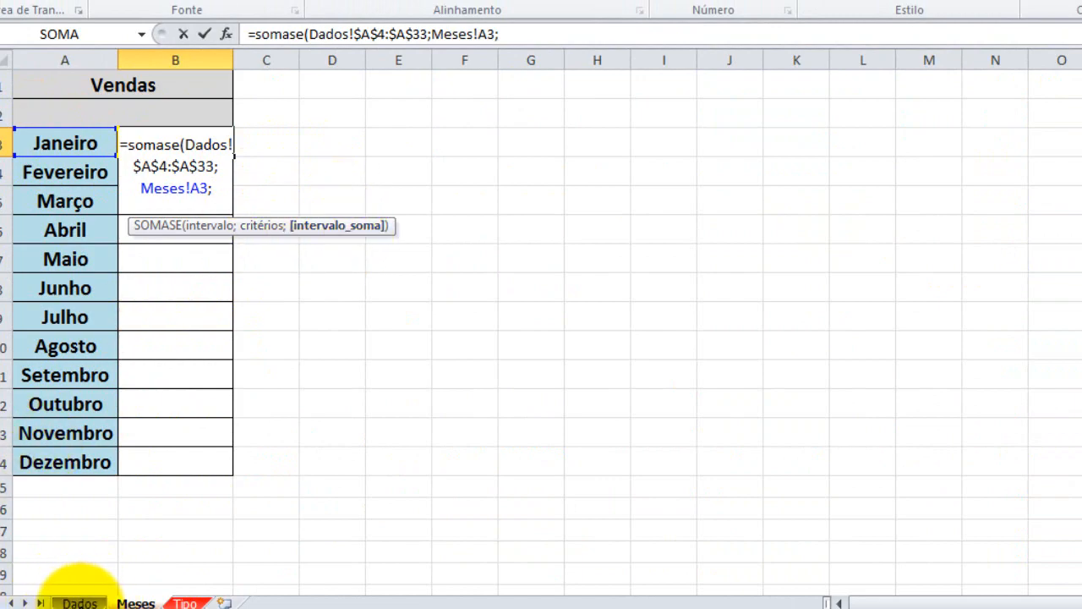
pyautogui.click(79, 602)
pyautogui.scroll(3, 1055, 322)
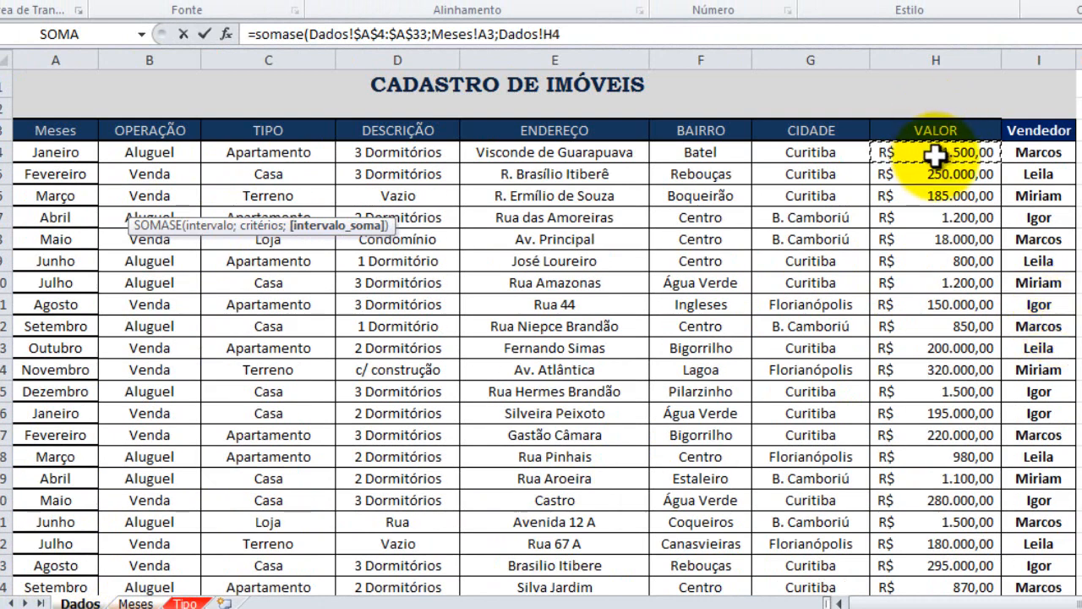
pyautogui.hotkey('ctrl', 'shift', 'Down')
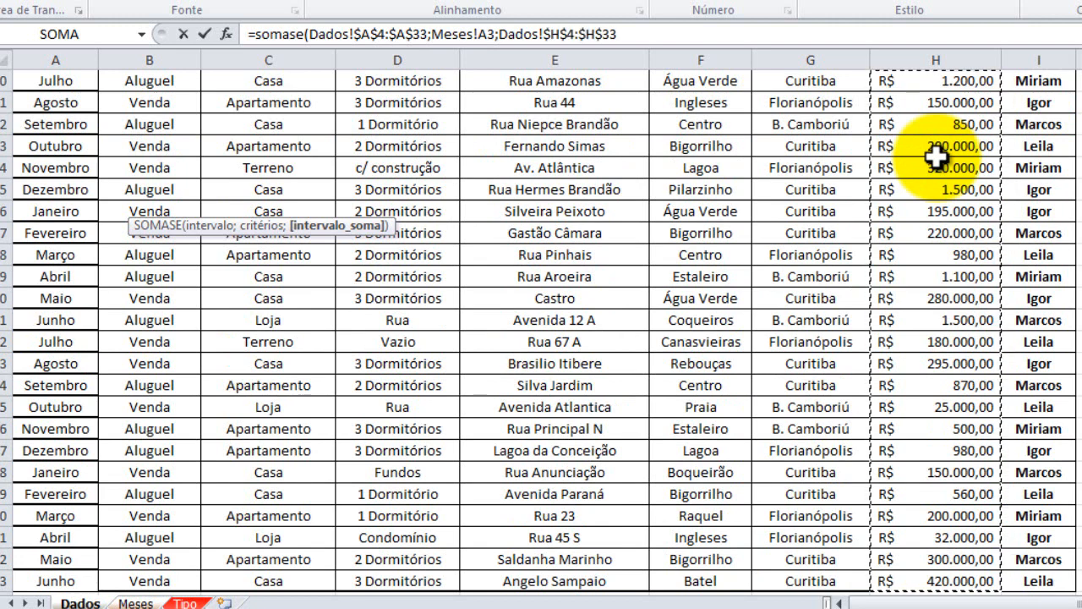
pyautogui.write(')')
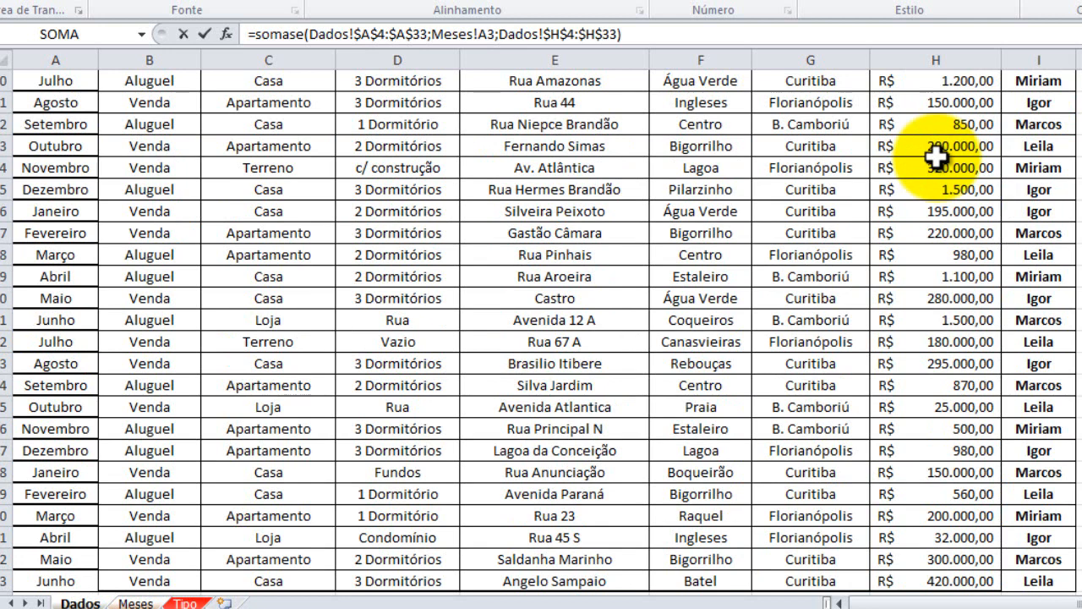
pyautogui.press('Return')
# Fill the January SOMASE formula down the Vendas table through Dezembro
pyautogui.click(129, 155)
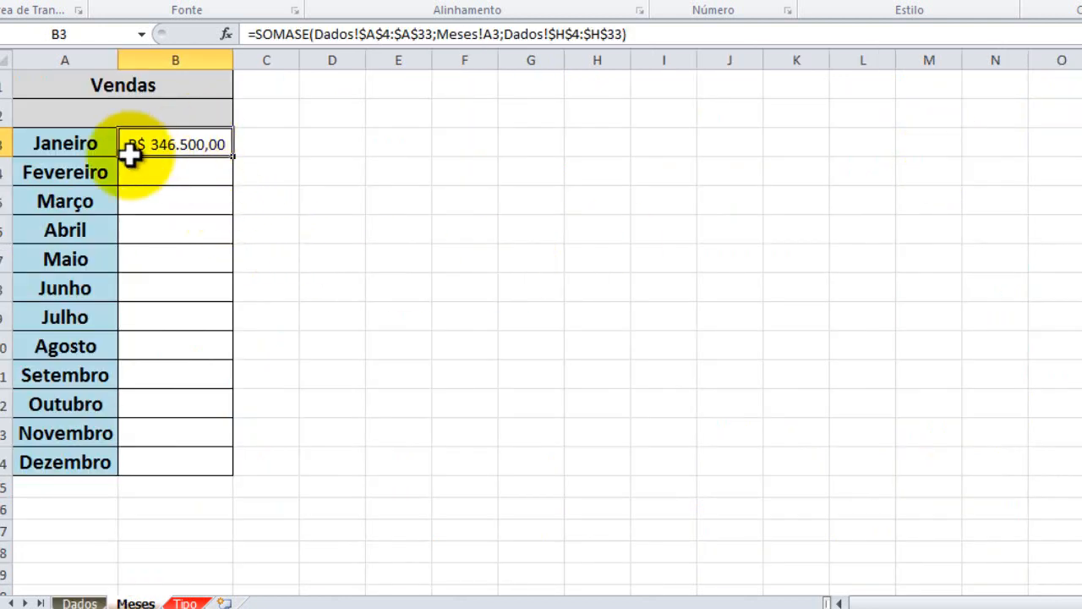
pyautogui.doubleClick(235, 157)
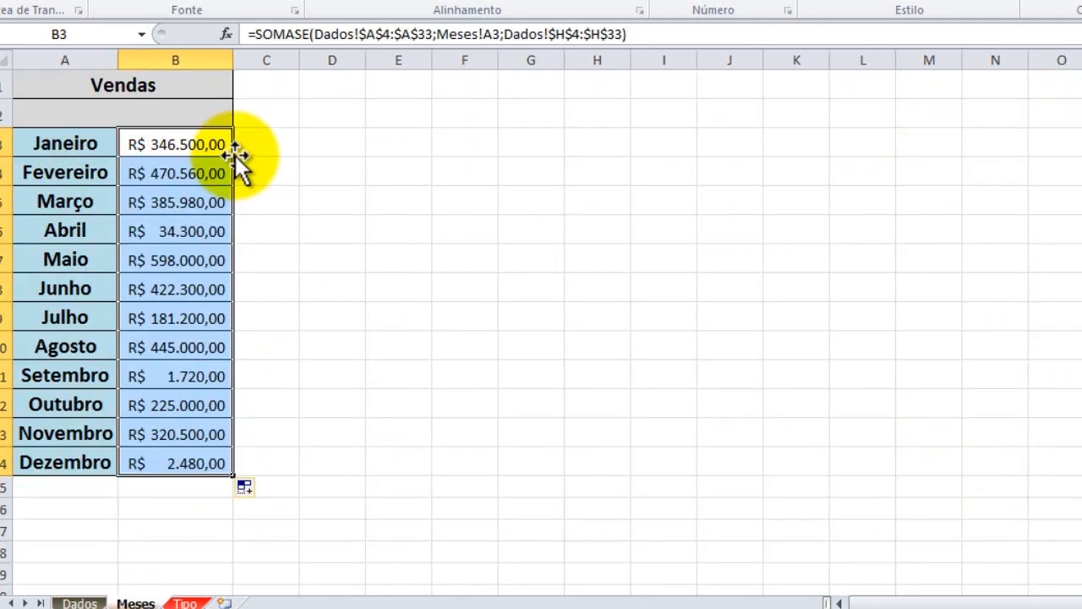
pyautogui.click(73, 231)
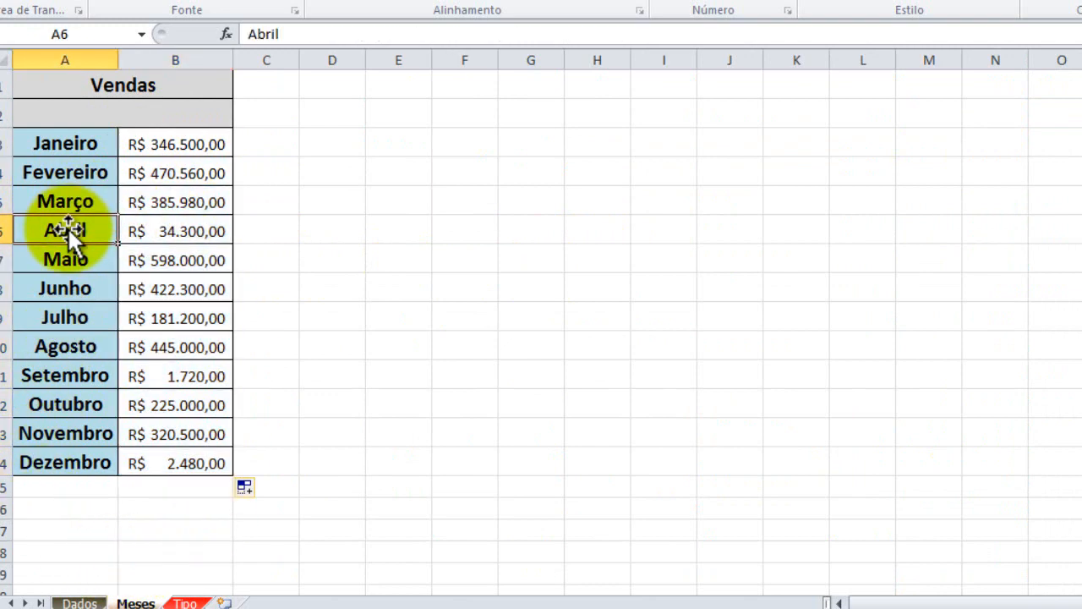
pyautogui.click(88, 320)
pyautogui.click(68, 405)
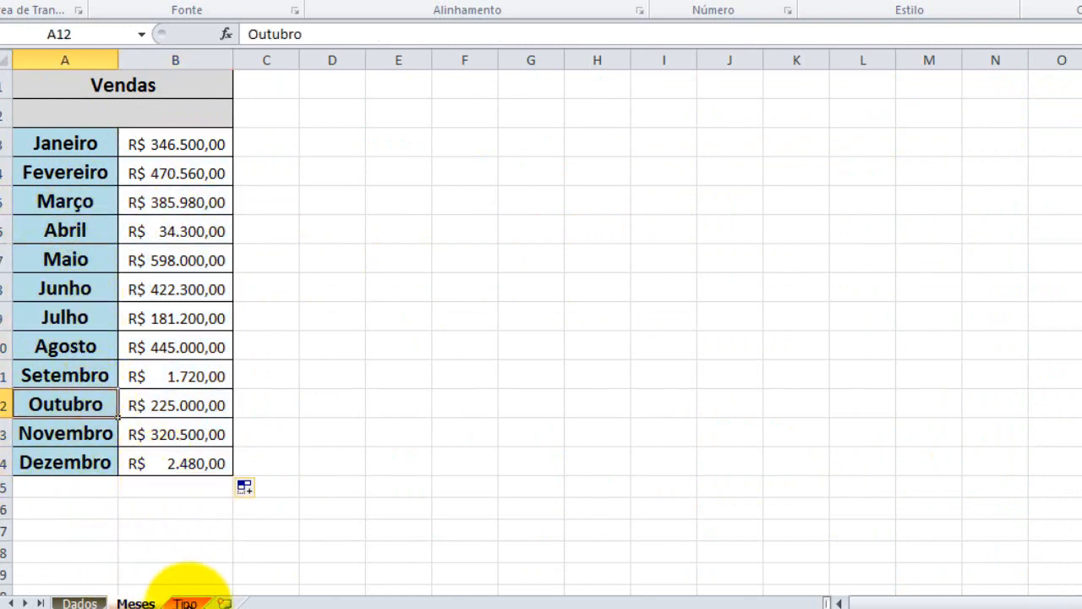
# Examine the table on the Tipo sheet, going through the property types Apartamento, Casa, Terreno and Loja
pyautogui.click(185, 602)
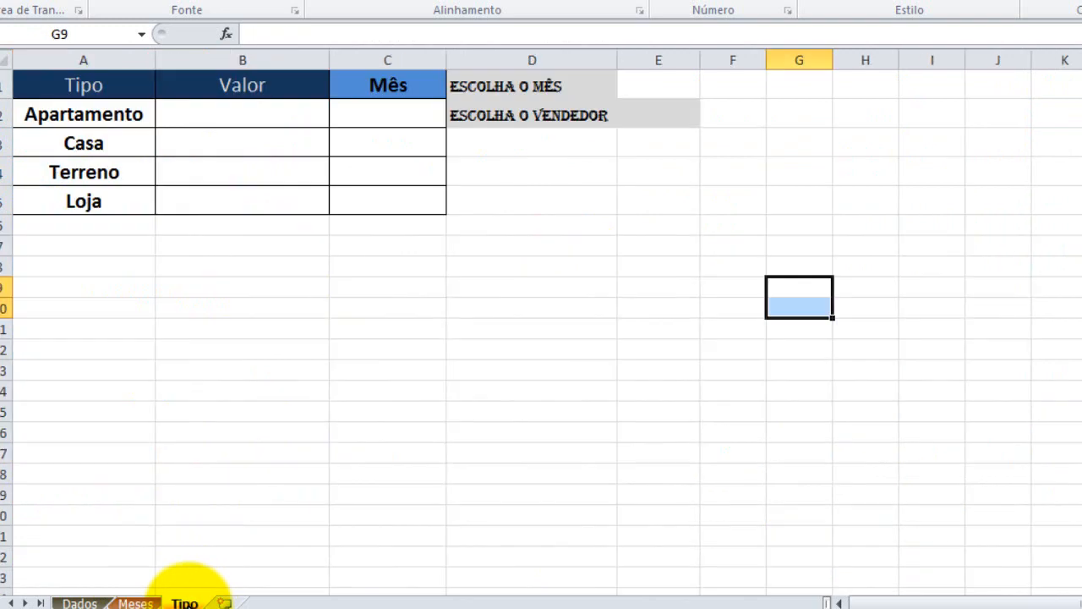
pyautogui.click(247, 124)
pyautogui.click(81, 115)
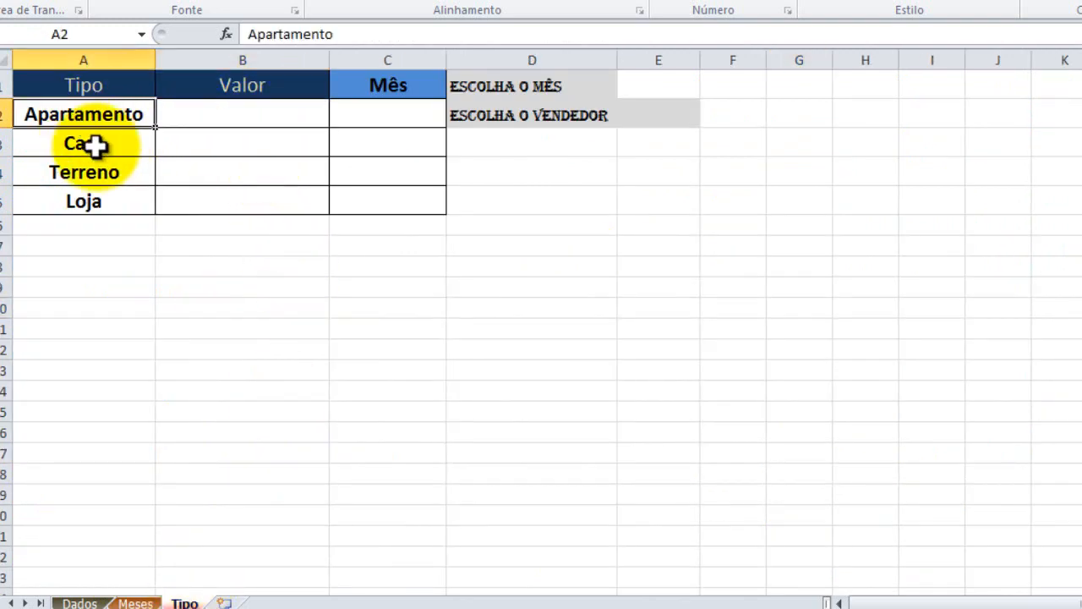
pyautogui.click(95, 145)
pyautogui.click(92, 114)
pyautogui.click(98, 151)
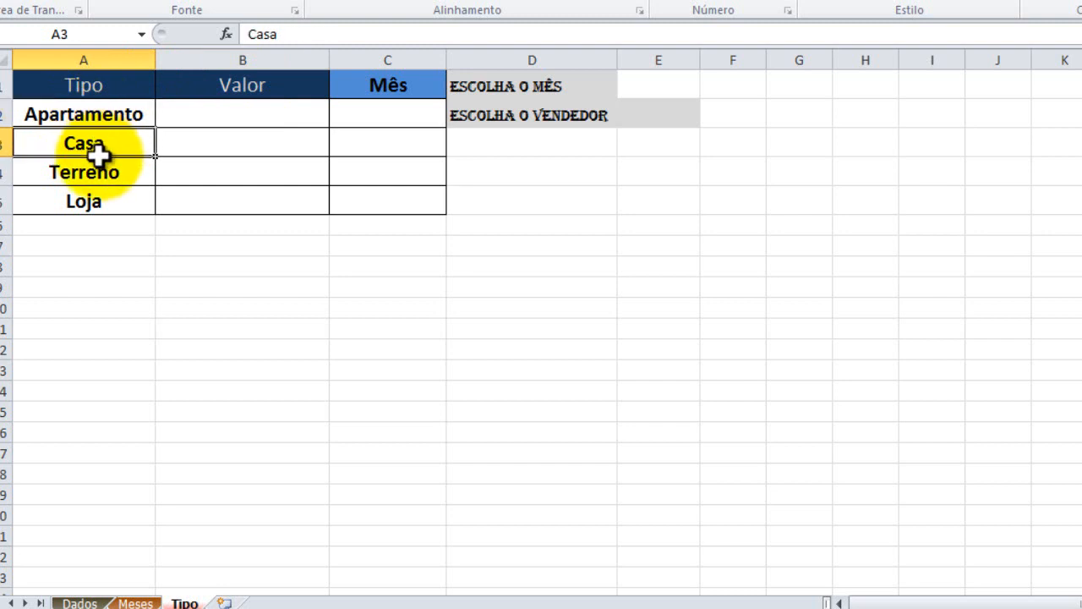
pyautogui.click(111, 172)
pyautogui.click(116, 203)
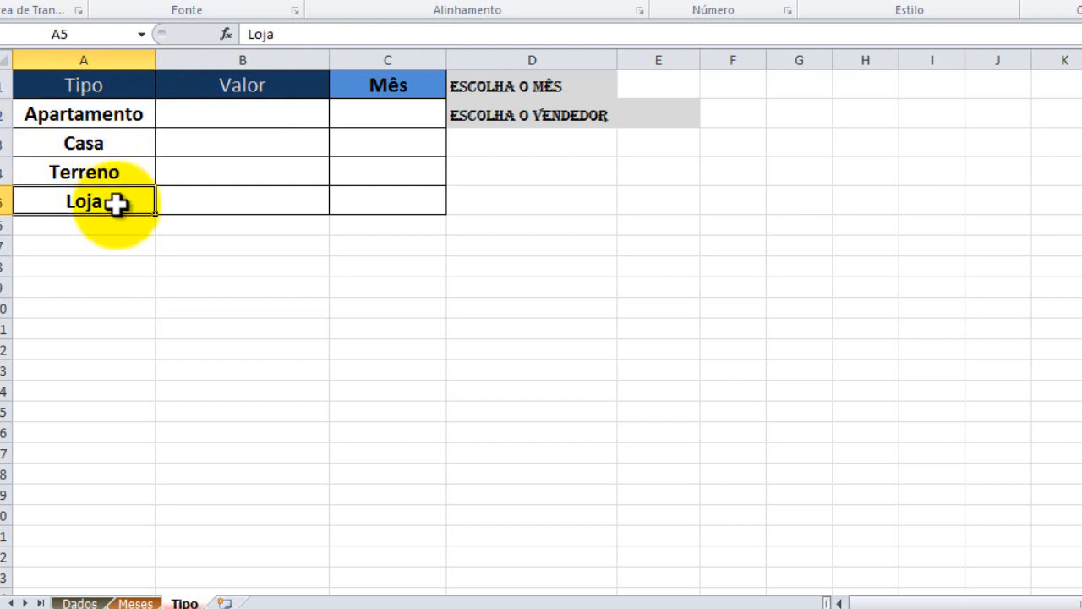
# Start a SOMASE formula in Apartamento's Valor cell B2 on the Tipo sheet, with the absolute range Dados!$C$4:$C$33 as its interval
pyautogui.click(243, 111)
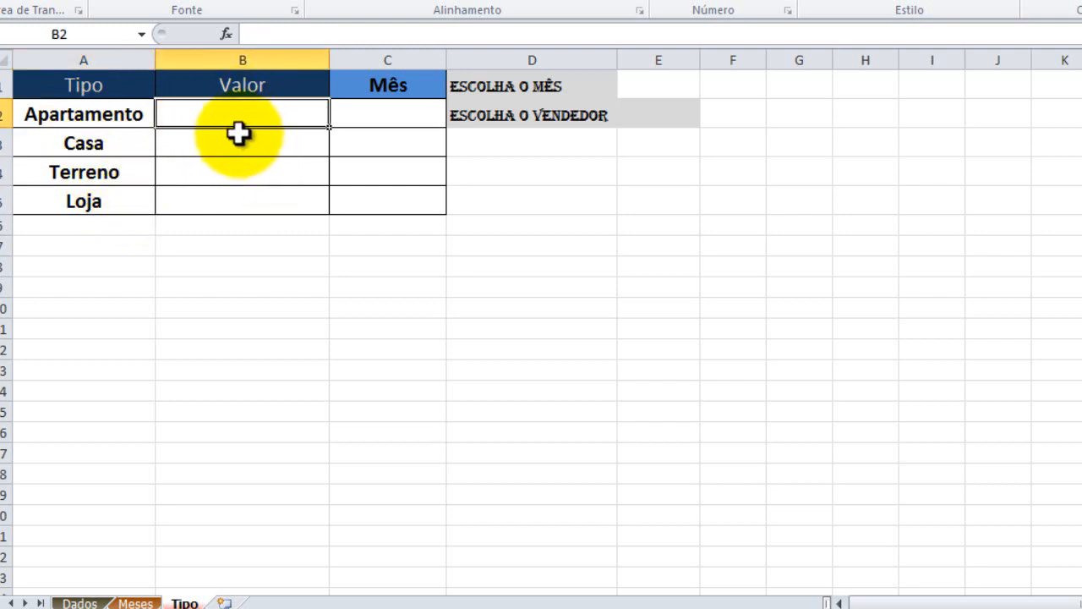
pyautogui.write('=somase')
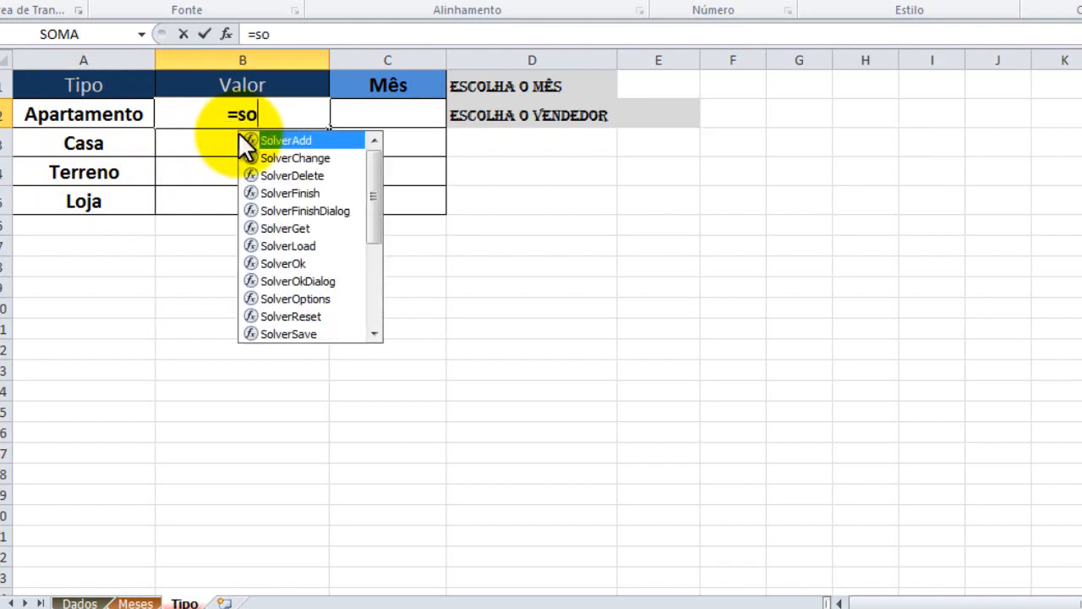
pyautogui.write('(')
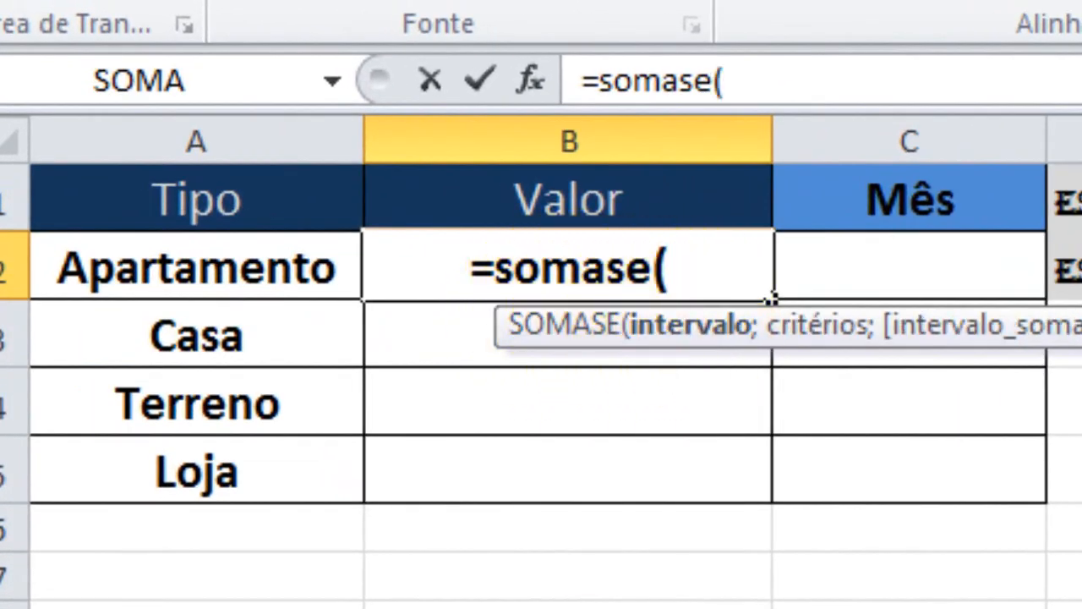
pyautogui.click(331, 607)
pyautogui.scroll(3, 541, 380)
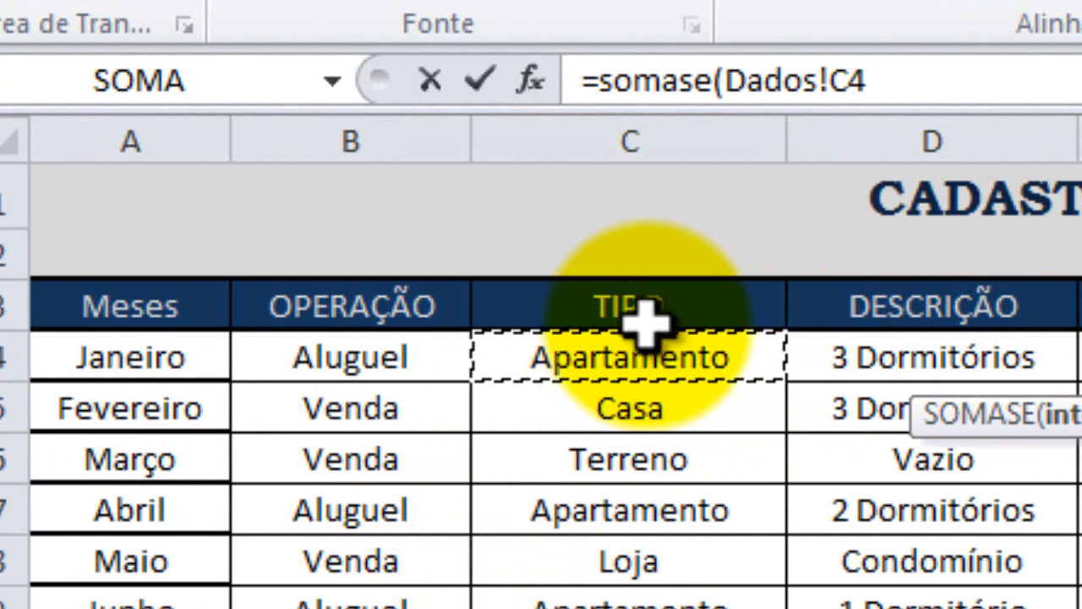
pyautogui.moveTo(642, 364); pyautogui.dragTo(651, 608)
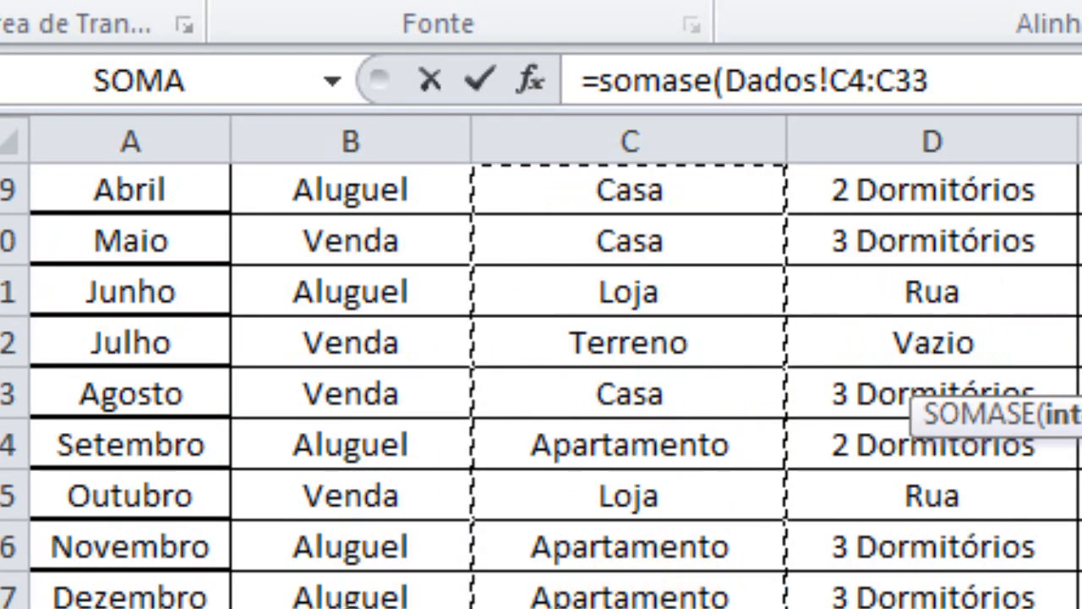
pyautogui.press('F4')
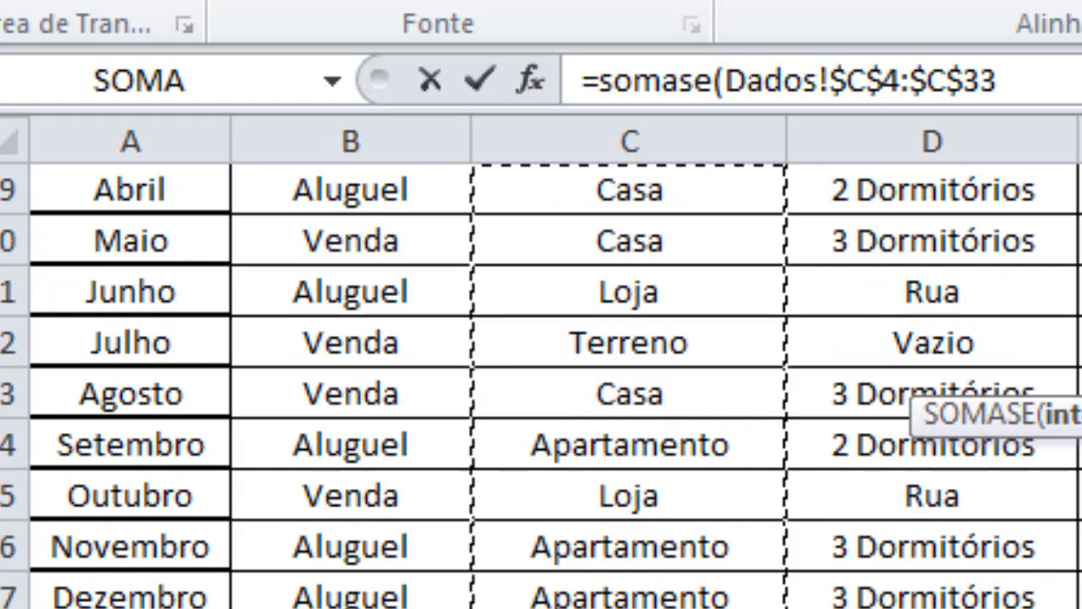
pyautogui.write(';')
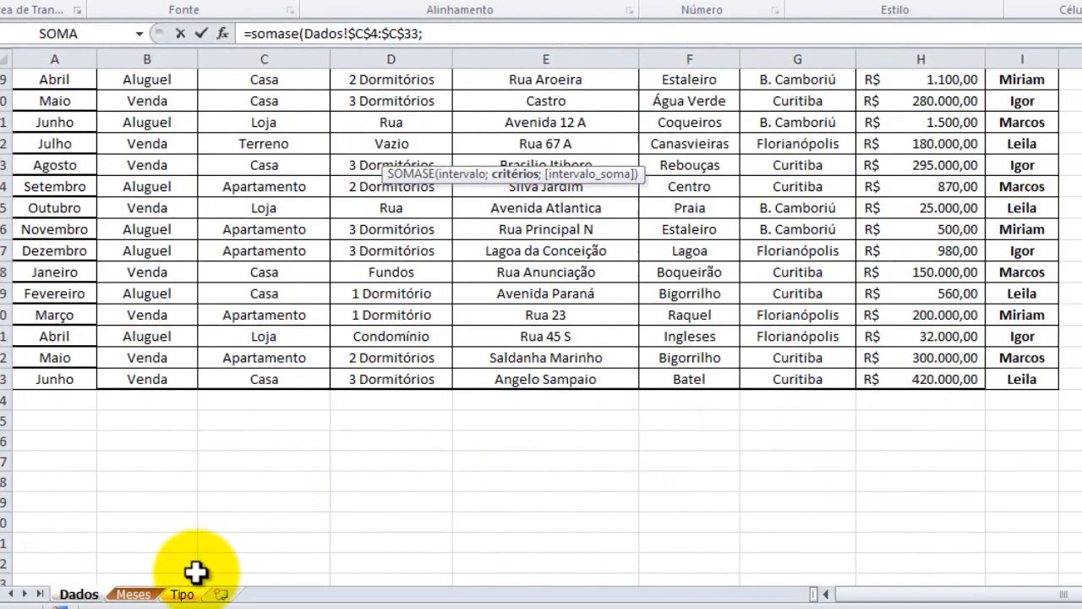
# Complete Apartamento's SOMASE formula with criterion Tipo!A2 and the absolute sum range Dados!$H$4:$H$33
pyautogui.click(183, 595)
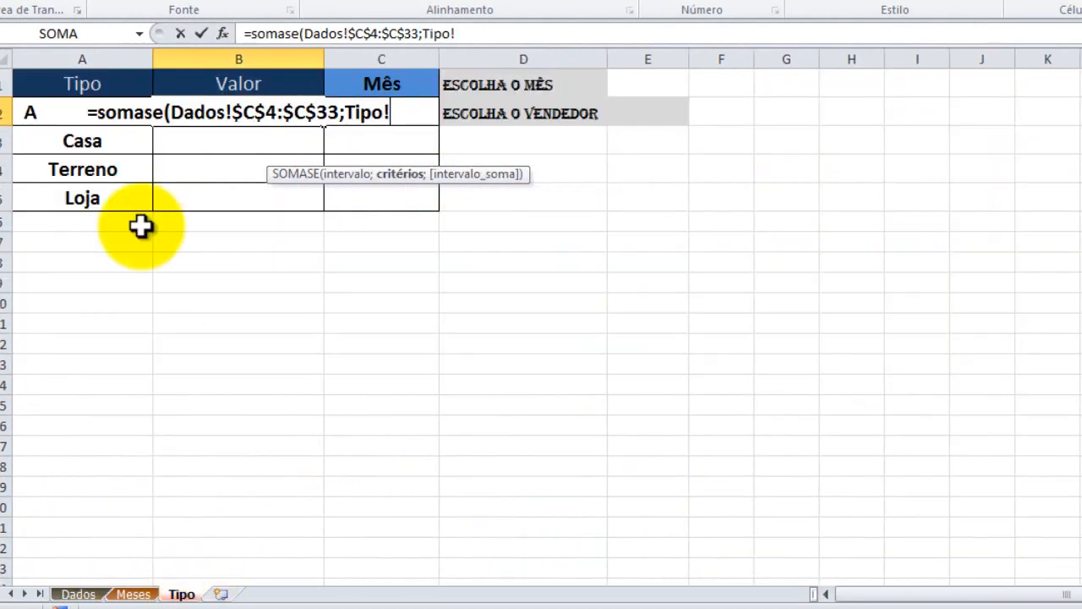
pyautogui.click(23, 112)
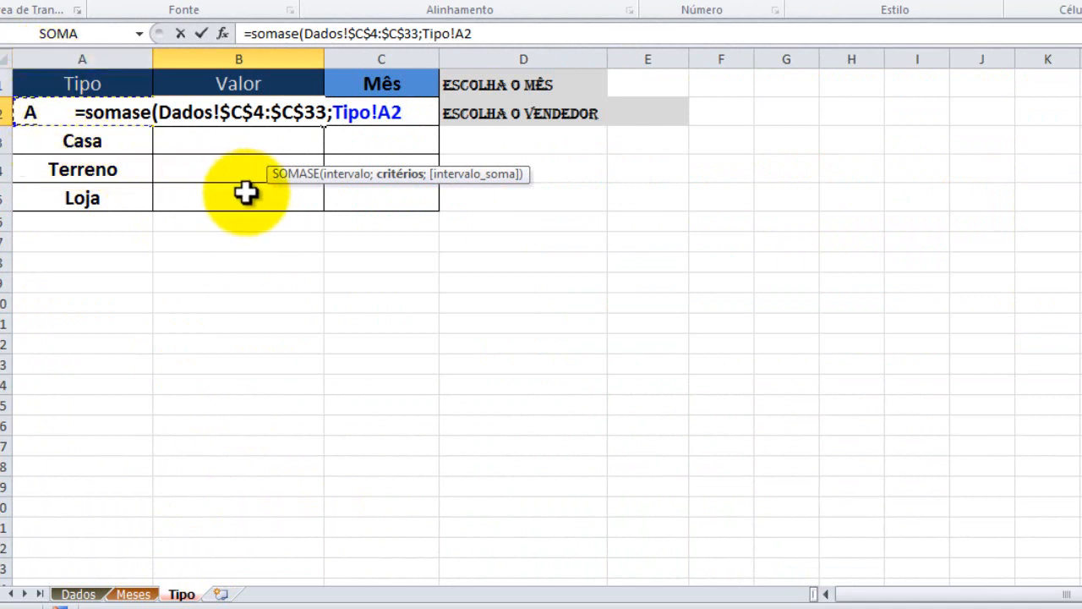
pyautogui.write(';')
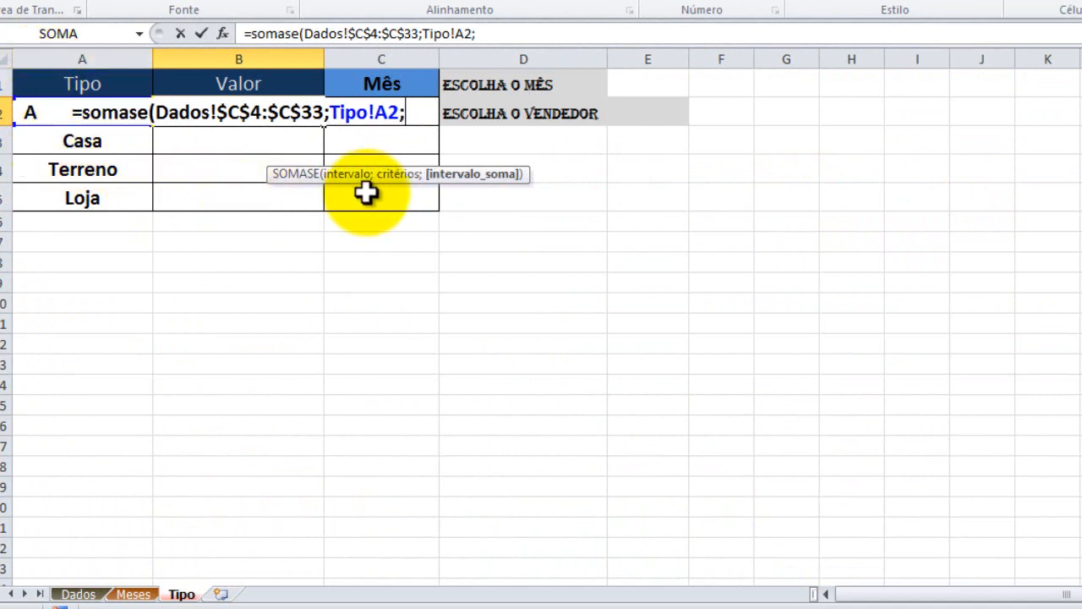
pyautogui.hotkey('ctrl', 'pageup')
pyautogui.hotkey('ctrl', 'pageup')
pyautogui.click(927, 161)
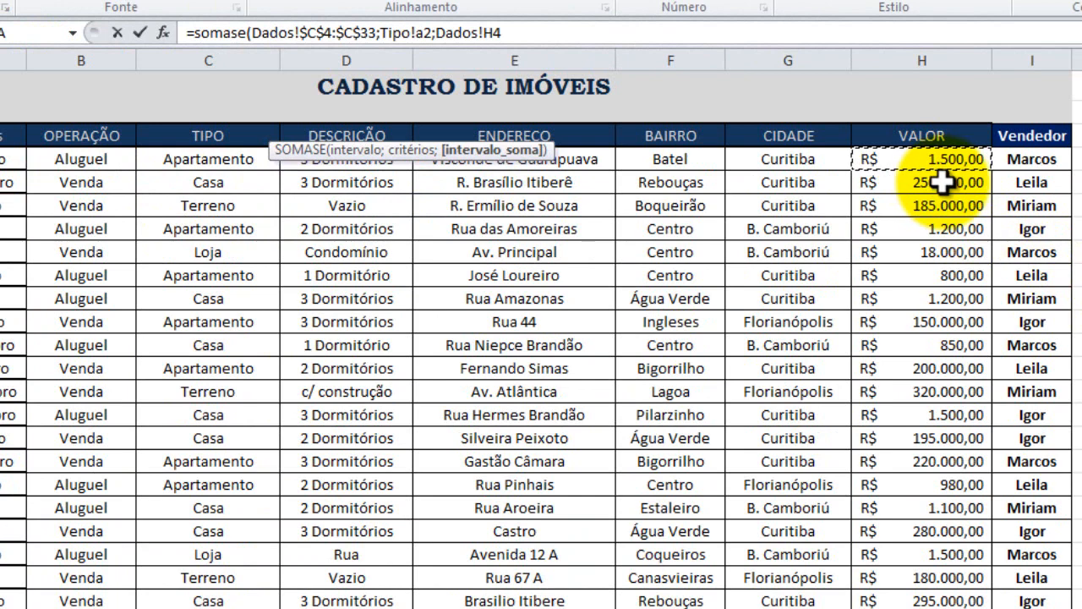
pyautogui.hotkey('ctrl', 'shift', 'Down')
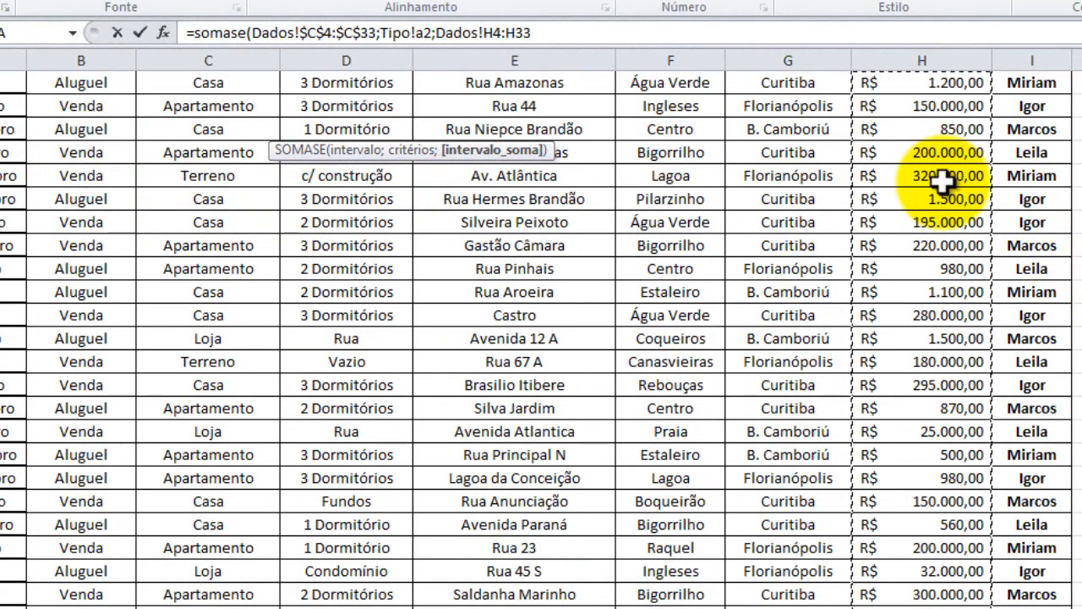
pyautogui.press('F4')
pyautogui.write(')')
pyautogui.press('Return')
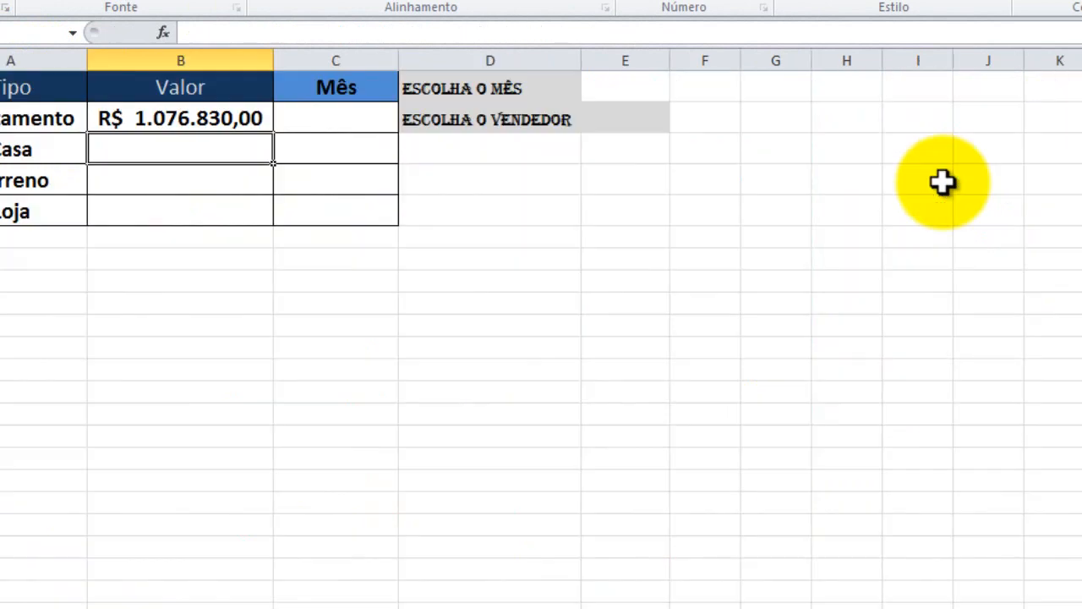
# Fill Apartamento's SOMASE formula in B2 down the Valor column through Loja
pyautogui.click(212, 118)
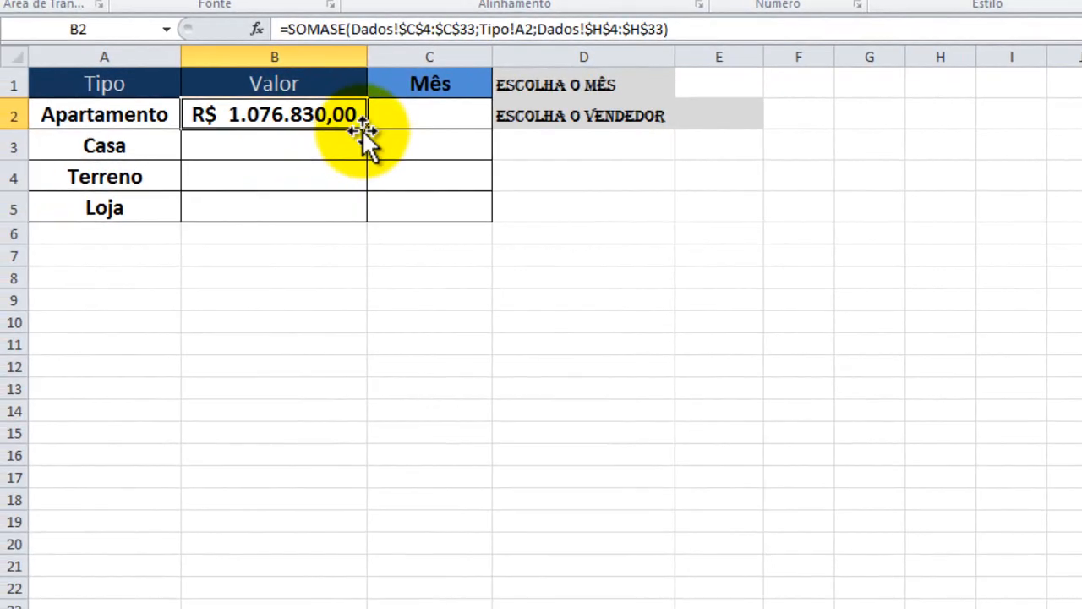
pyautogui.doubleClick(367, 129)
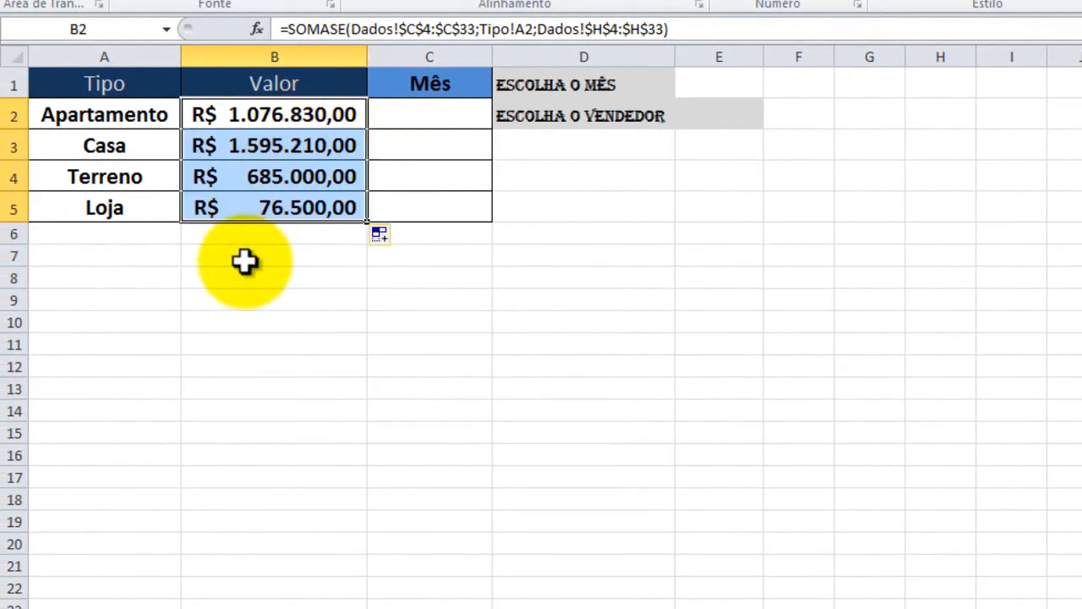
# Examine the Tipo sheet's Mês column, property types and month cell E1, along with the monthly totals on the Meses sheet
pyautogui.click(384, 123)
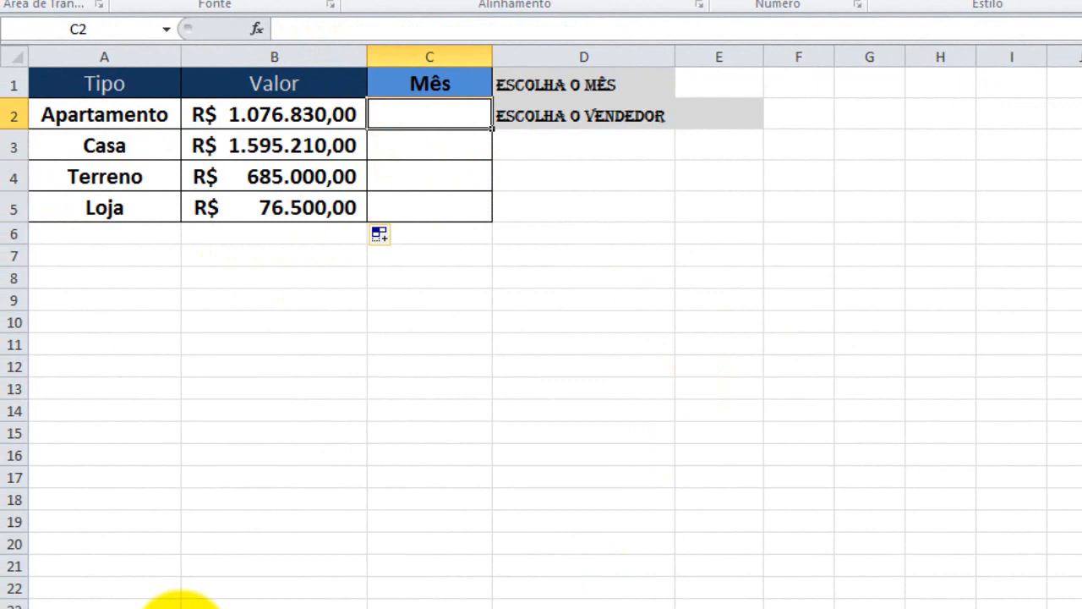
pyautogui.click(180, 608)
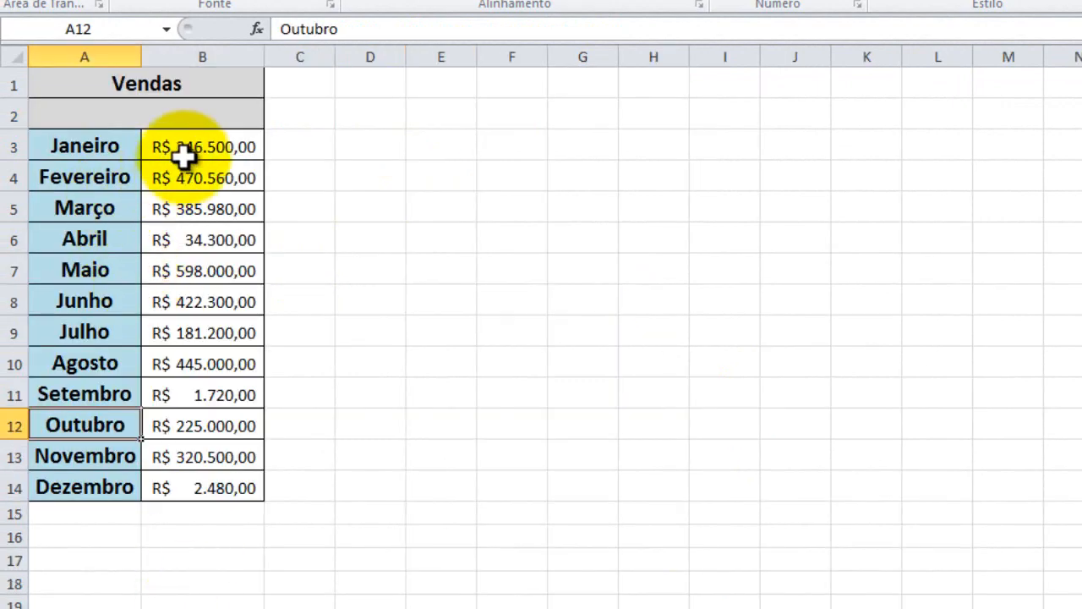
pyautogui.click(224, 606)
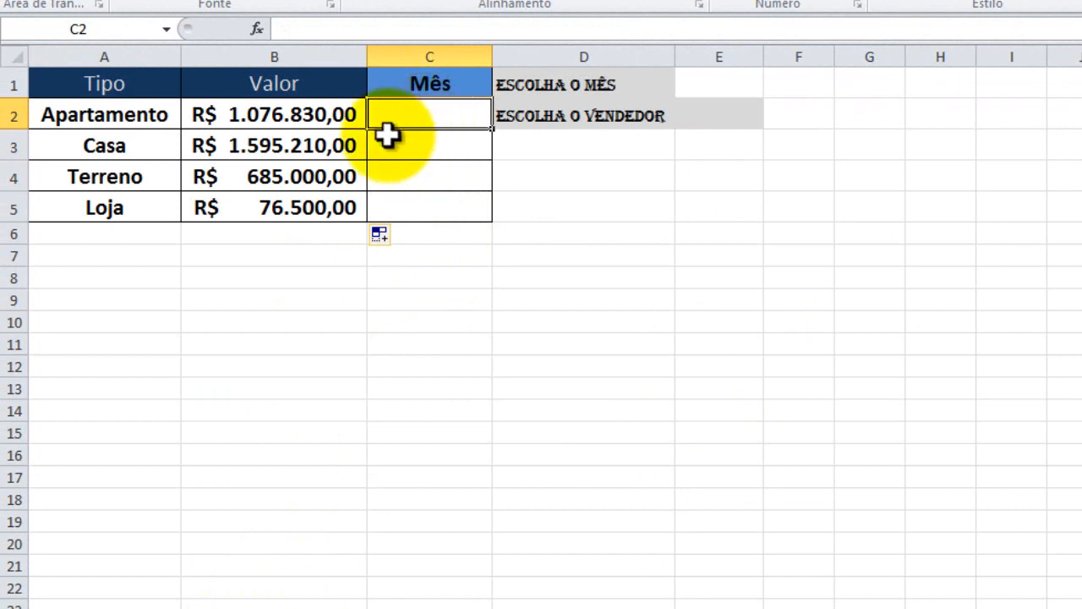
pyautogui.click(691, 78)
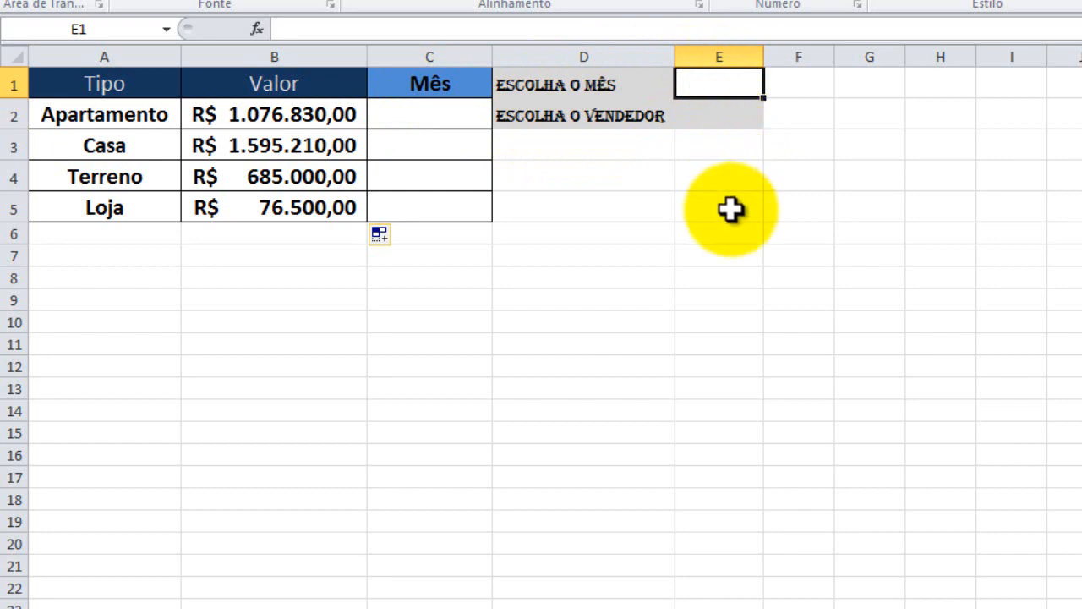
pyautogui.click(423, 120)
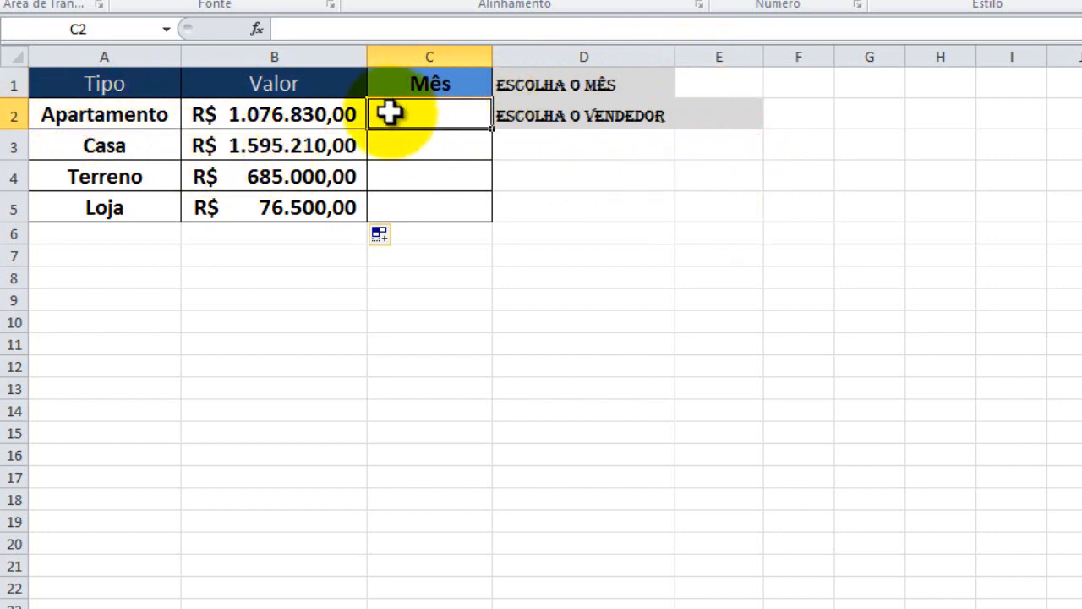
pyautogui.click(136, 146)
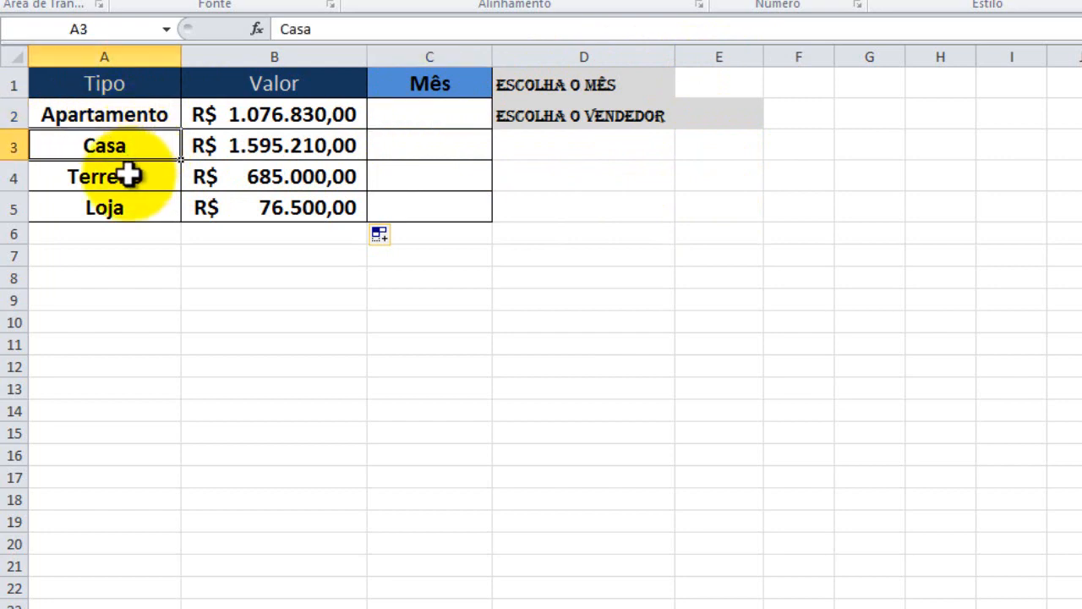
pyautogui.click(128, 175)
# Add a Lista data validation to the month cell E1 with the source =Meses!$A$2:$A$14
pyautogui.click(719, 84)
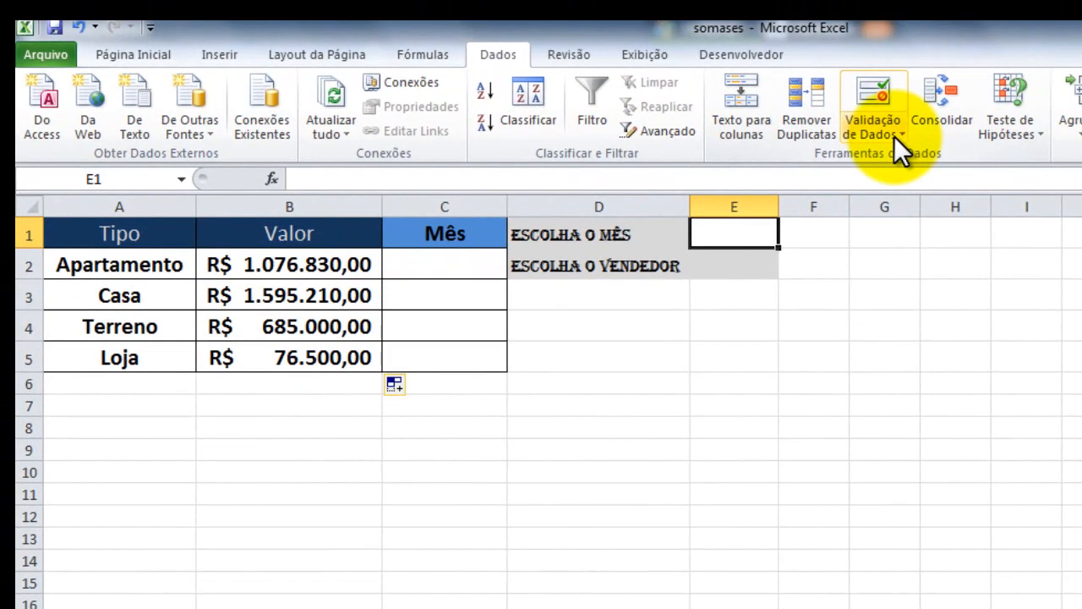
pyautogui.click(893, 136)
pyautogui.click(892, 158)
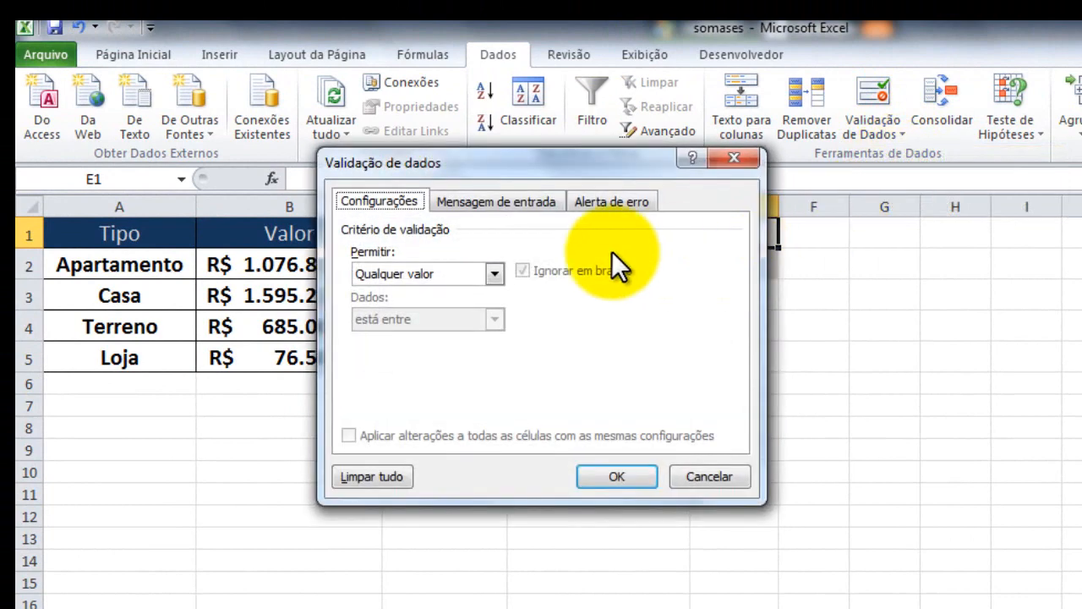
pyautogui.click(494, 274)
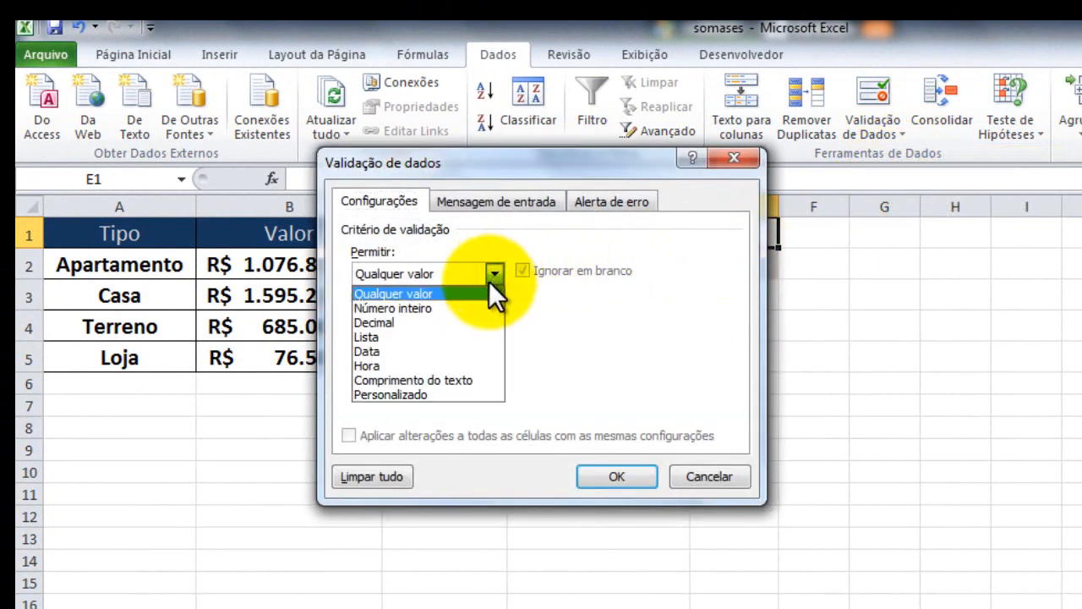
pyautogui.click(439, 336)
pyautogui.click(420, 366)
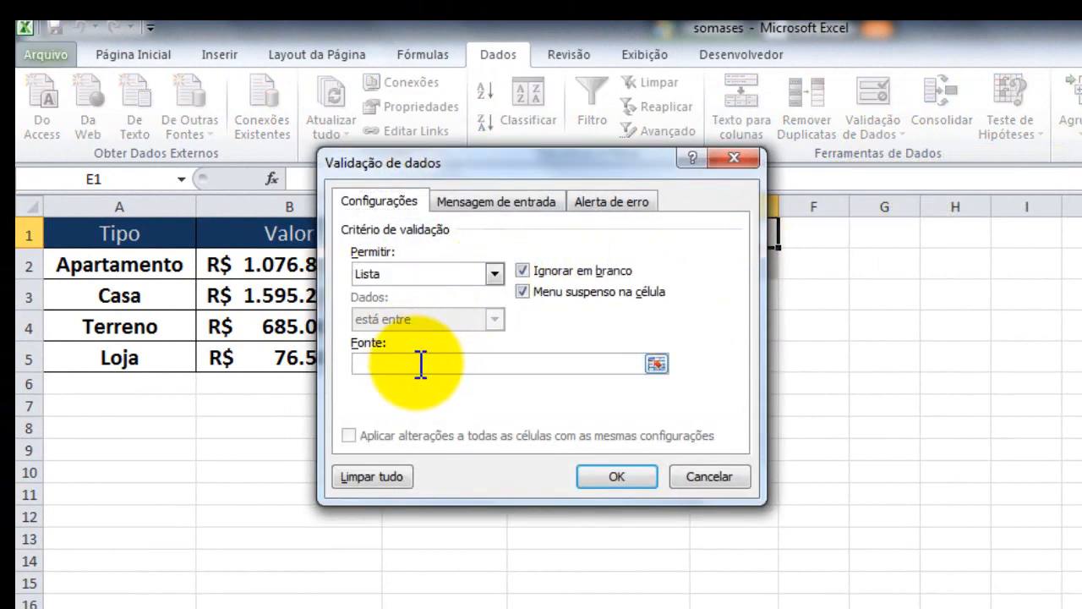
pyautogui.click(144, 608)
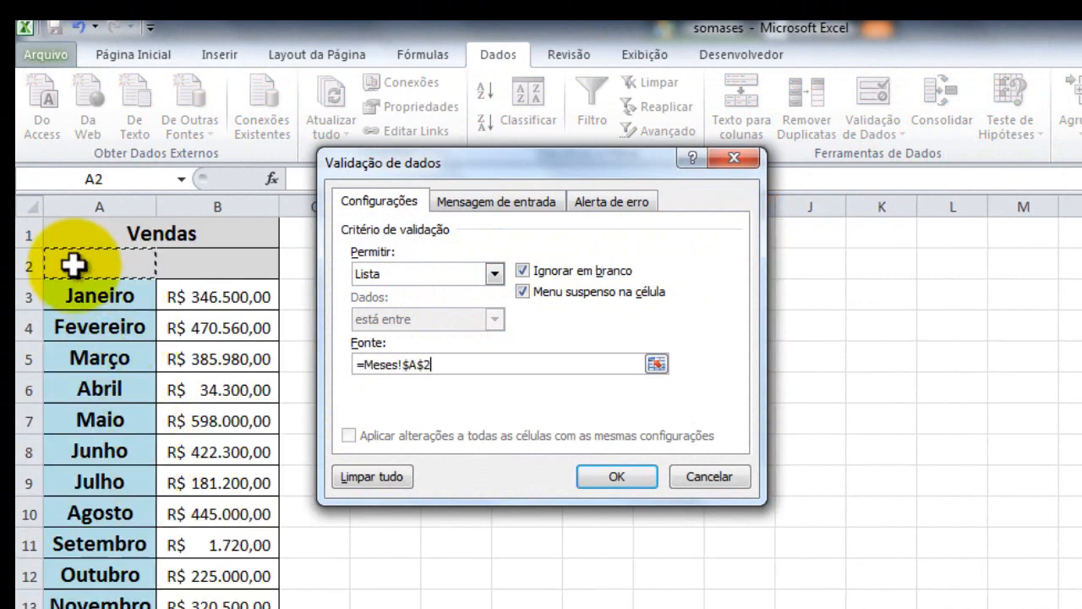
pyautogui.moveTo(73, 265); pyautogui.dragTo(93, 602)
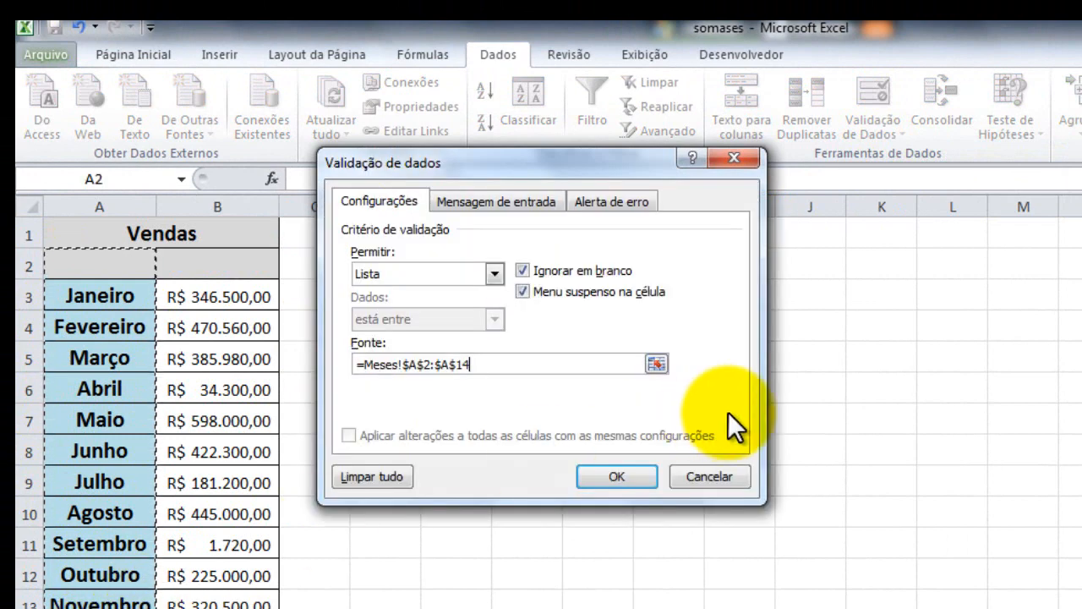
pyautogui.click(619, 476)
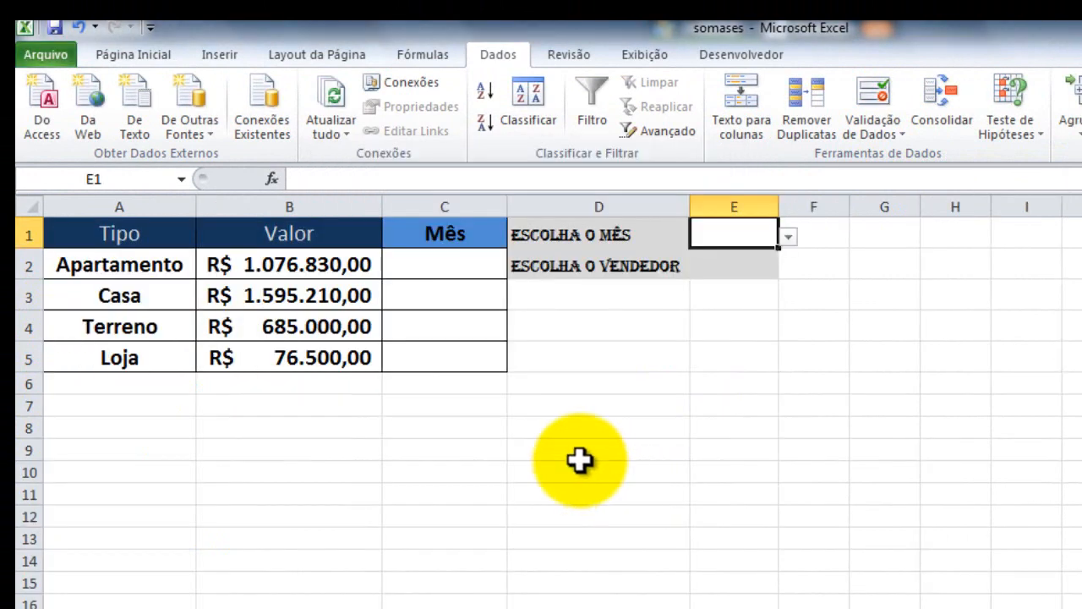
# Try the month list in E1 by choosing Julho, and review Apartamento and its Mês cell
pyautogui.click(788, 237)
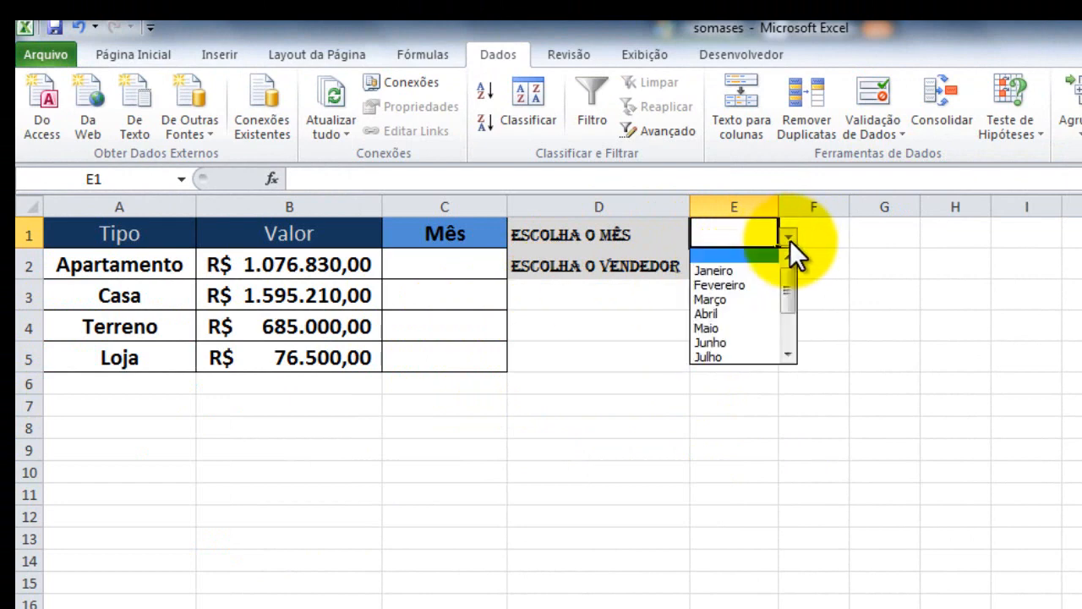
pyautogui.click(718, 356)
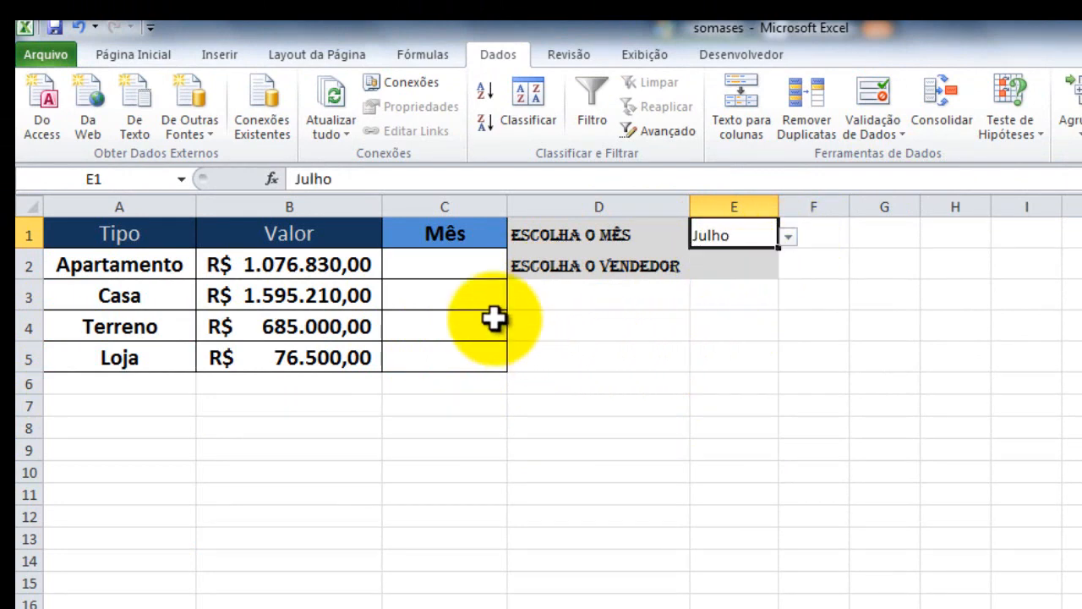
pyautogui.click(448, 265)
pyautogui.click(145, 272)
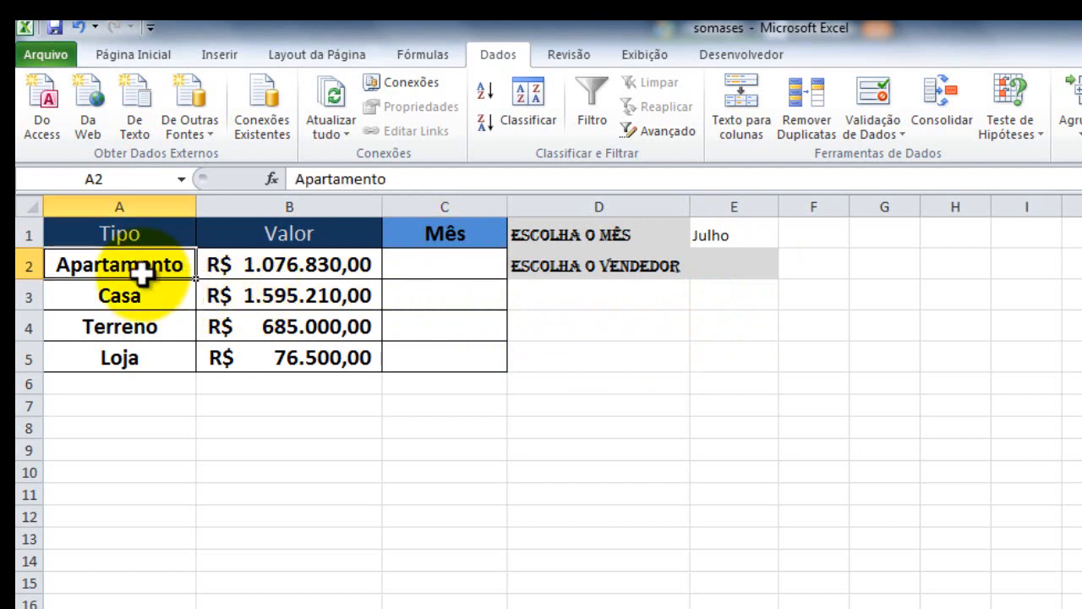
pyautogui.click(442, 270)
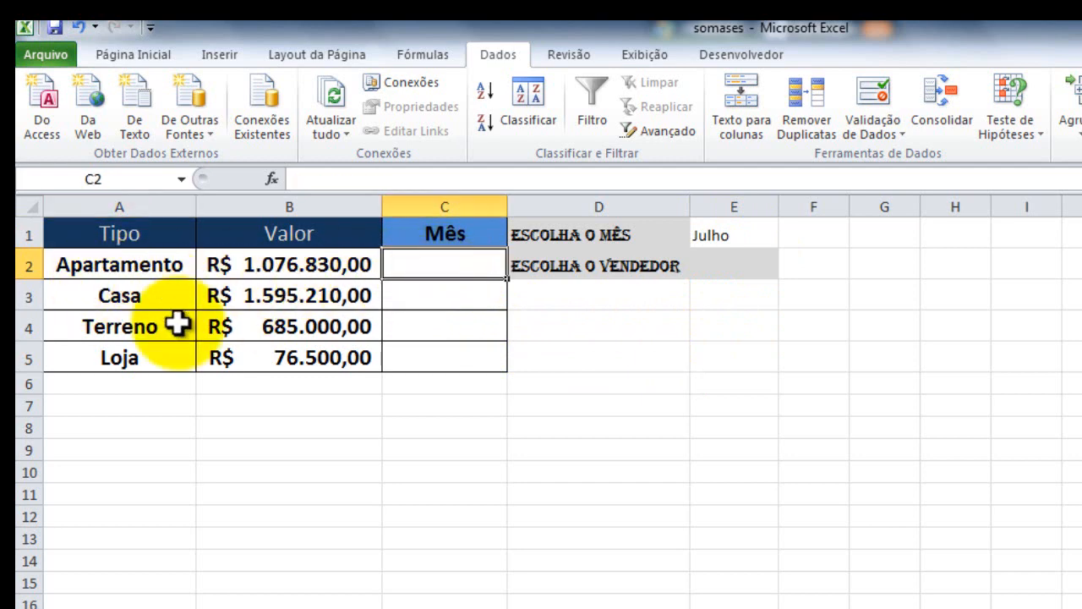
# Reset the month cell E1 to the blank entry of its list
pyautogui.click(751, 235)
pyautogui.click(787, 238)
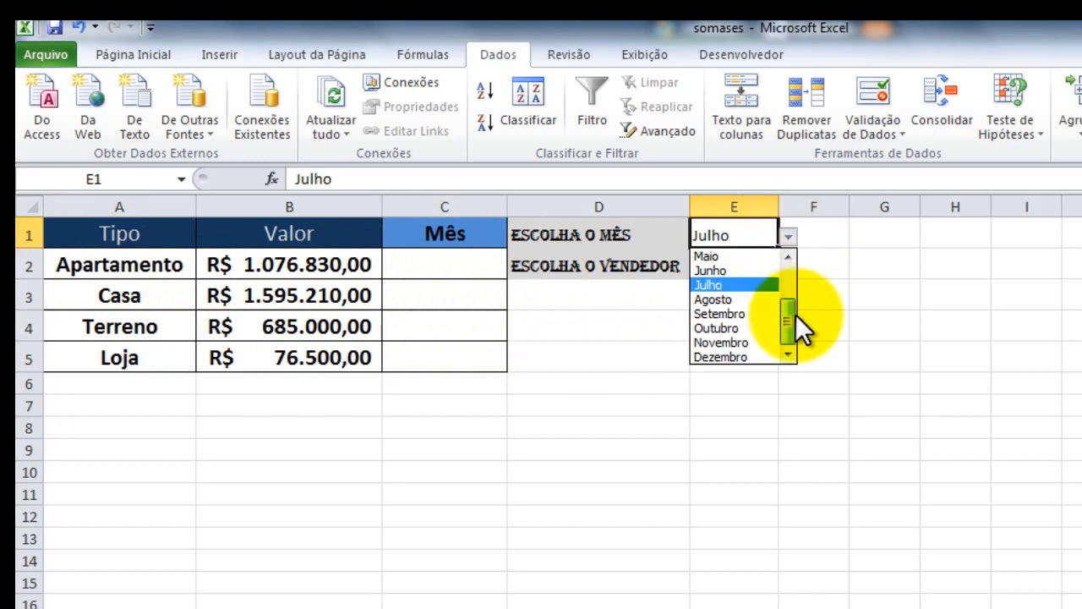
pyautogui.moveTo(797, 320); pyautogui.dragTo(785, 230)
pyautogui.click(703, 256)
# Start a SOMASES formula in Apartamento's Mês cell C2 on the Tipo sheet
pyautogui.click(446, 268)
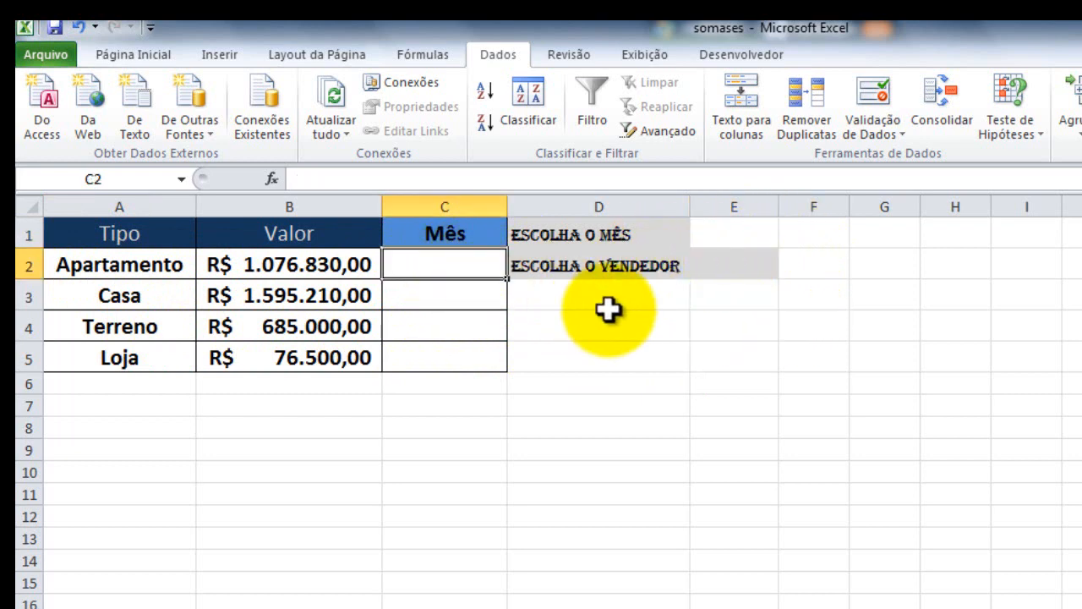
pyautogui.write('=soa')
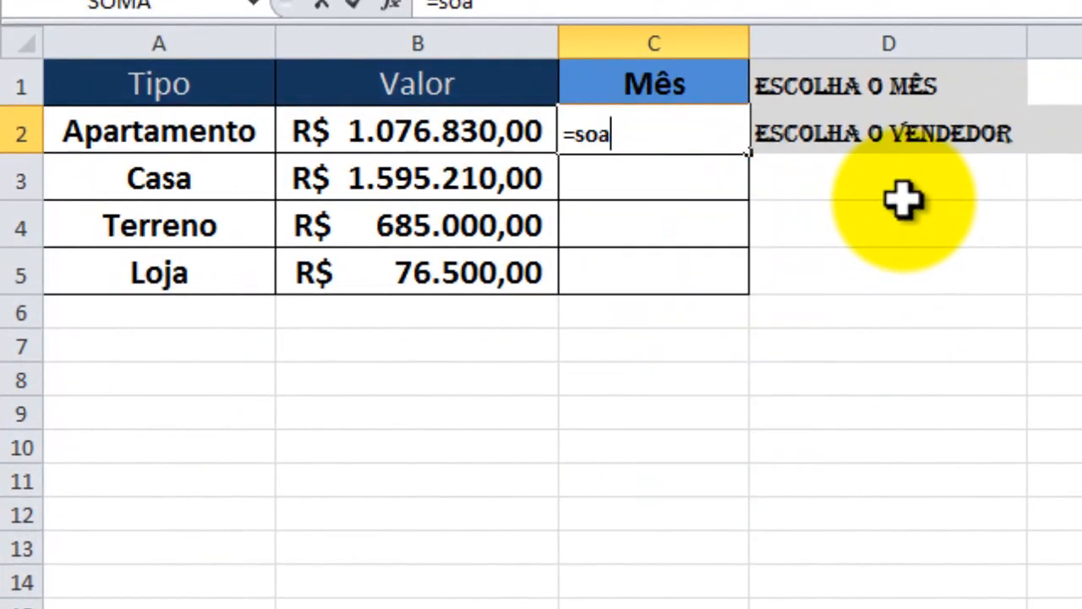
pyautogui.press('BackSpace')
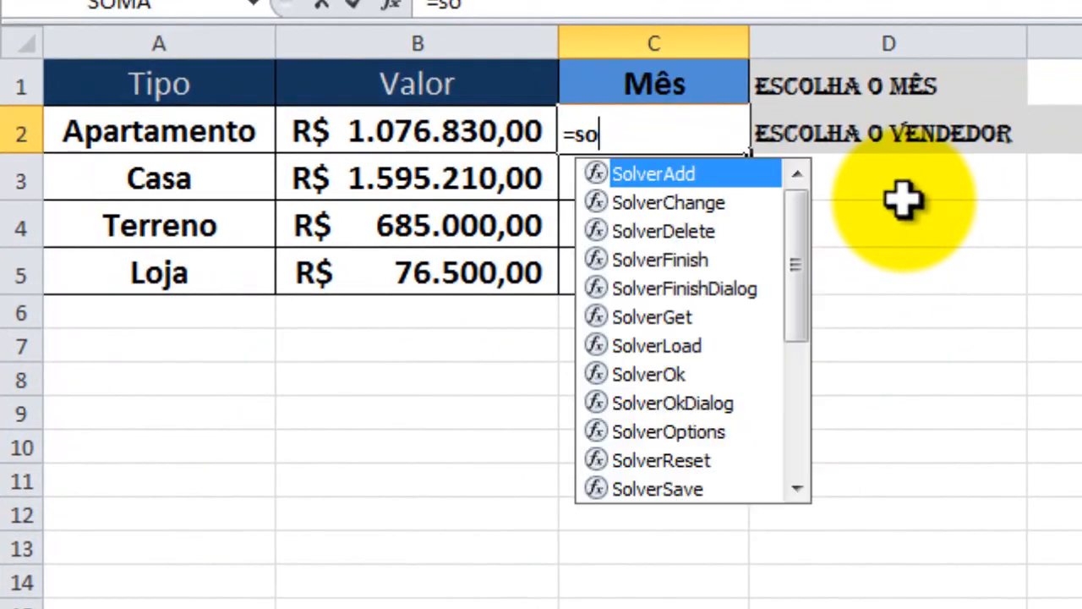
pyautogui.write('mases')
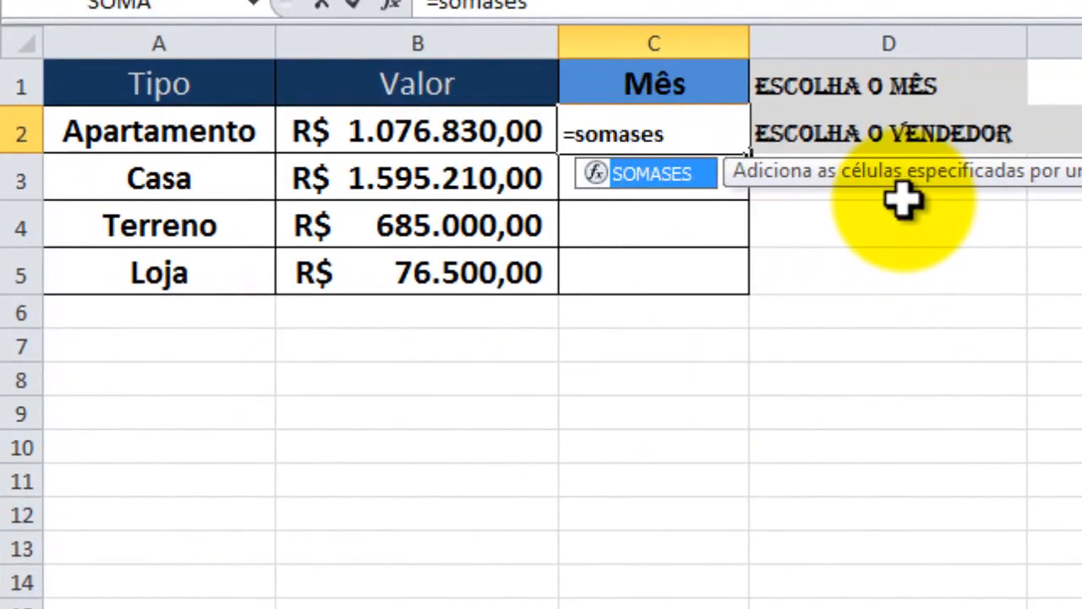
pyautogui.write('(')
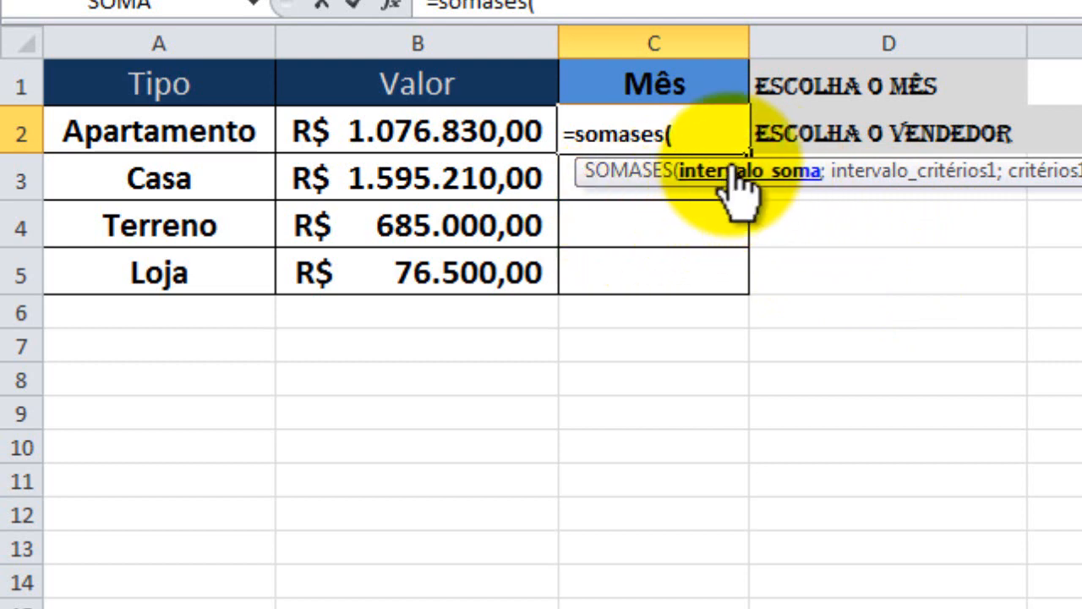
# Enter the absolute range Dados!$H$4:$H$33 as the SOMASES formula's intervalo_soma
pyautogui.hotkey('ctrl', 'pageup')
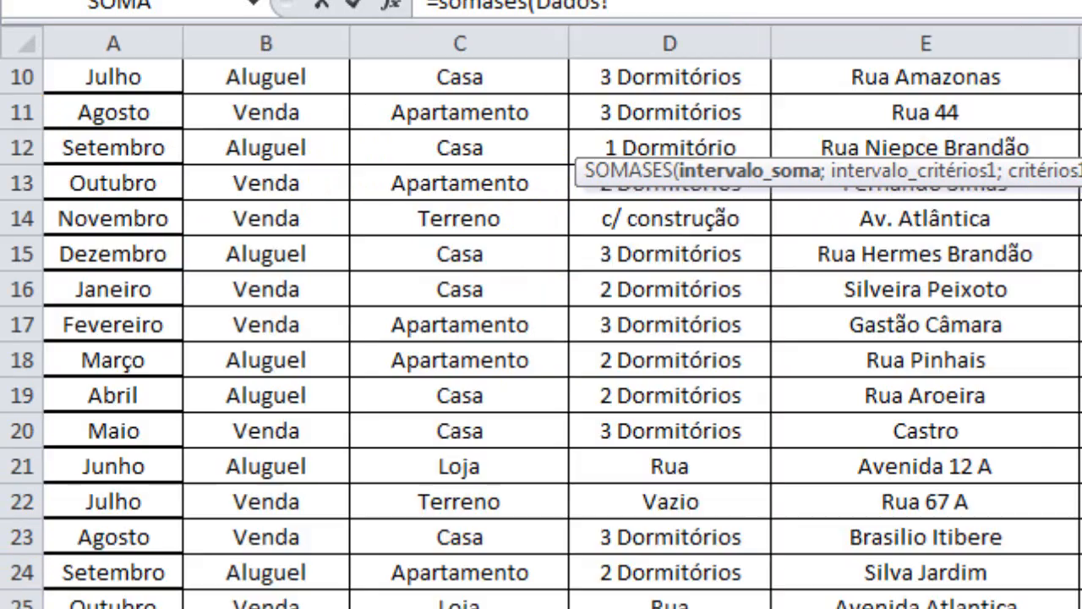
pyautogui.scroll(3, 541, 334)
pyautogui.click(956, 125)
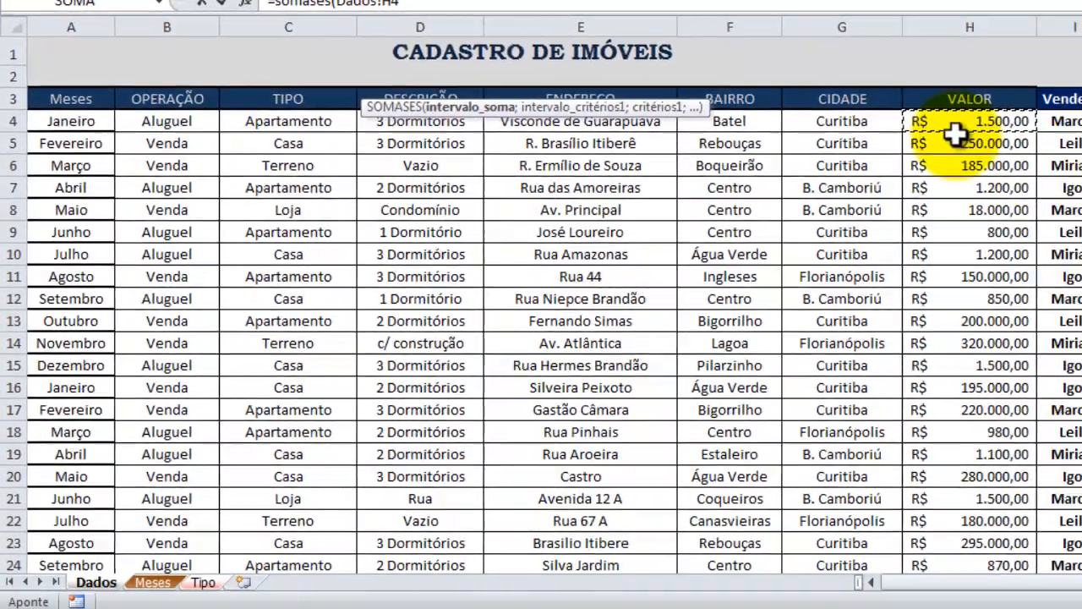
pyautogui.hotkey('ctrl', 'shift', 'Down')
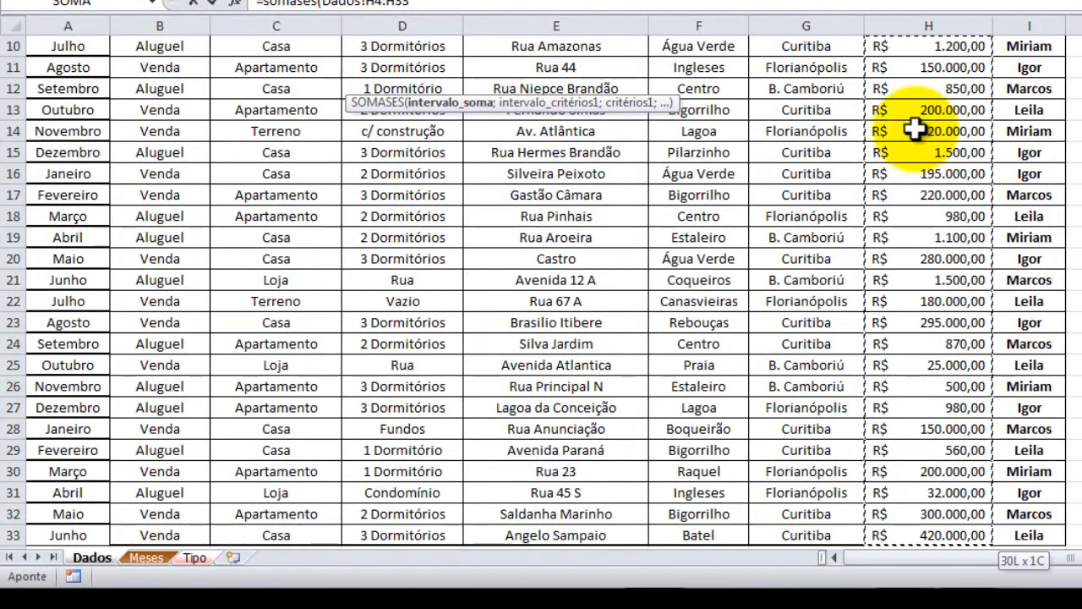
pyautogui.press('F4')
pyautogui.write(';')
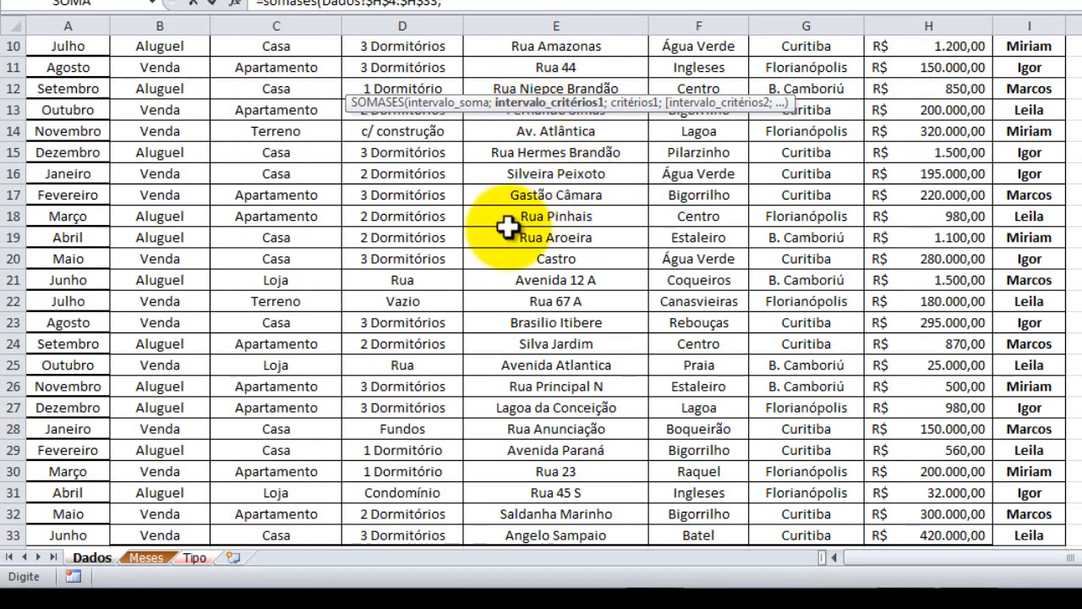
# Add the first SOMASES criteria pair, with the absolute range Dados!$C$4:$C$33 and Tipo!A2 as its criterion
pyautogui.scroll(3, 507, 227)
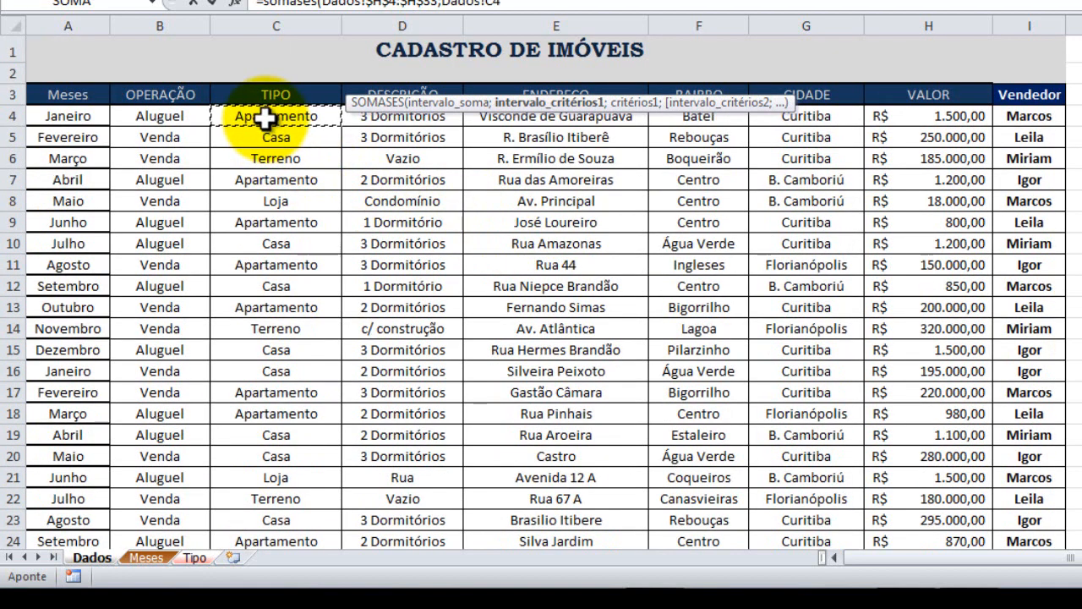
pyautogui.hotkey('ctrl', 'shift', 'Down')
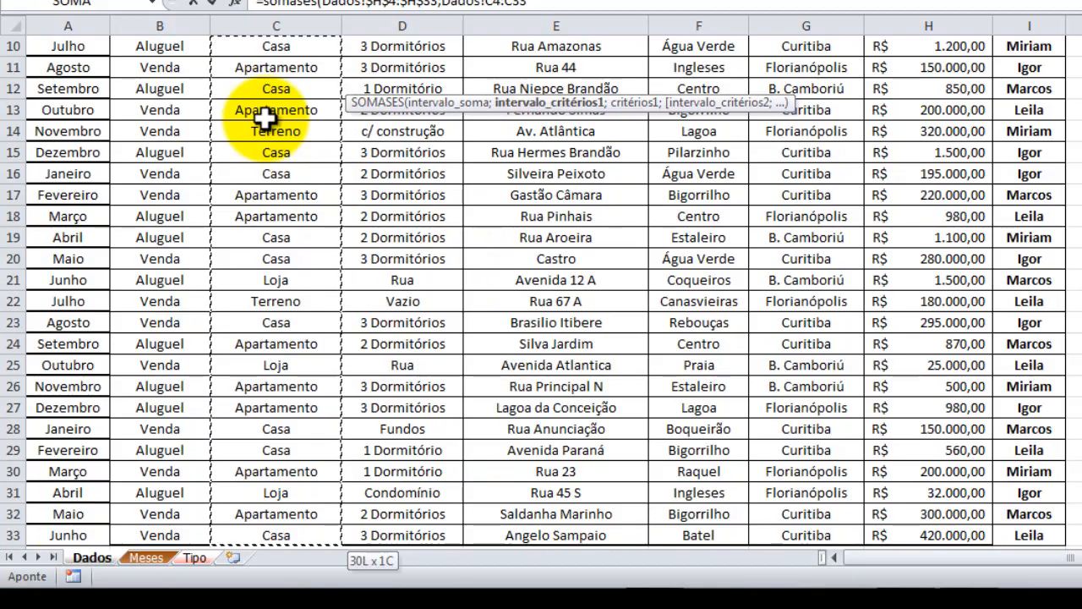
pyautogui.press('F4')
pyautogui.write(';')
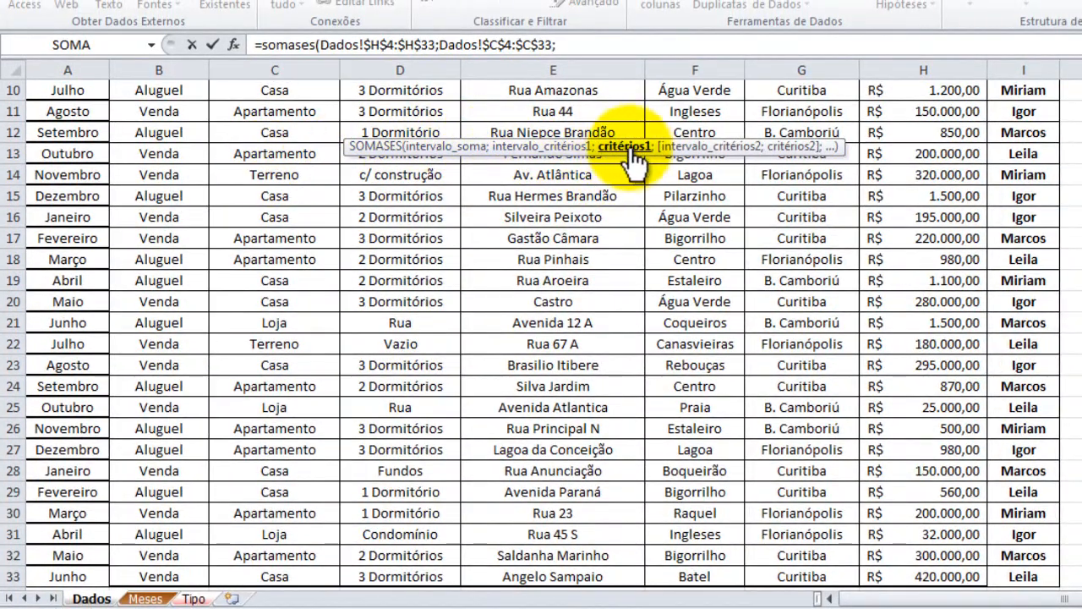
pyautogui.click(199, 599)
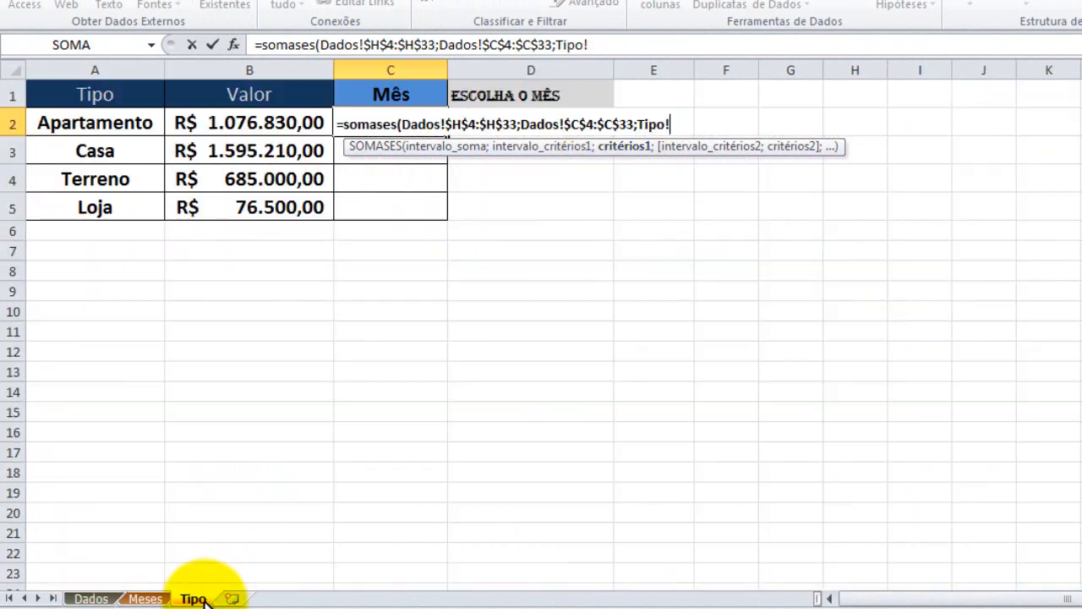
pyautogui.click(50, 125)
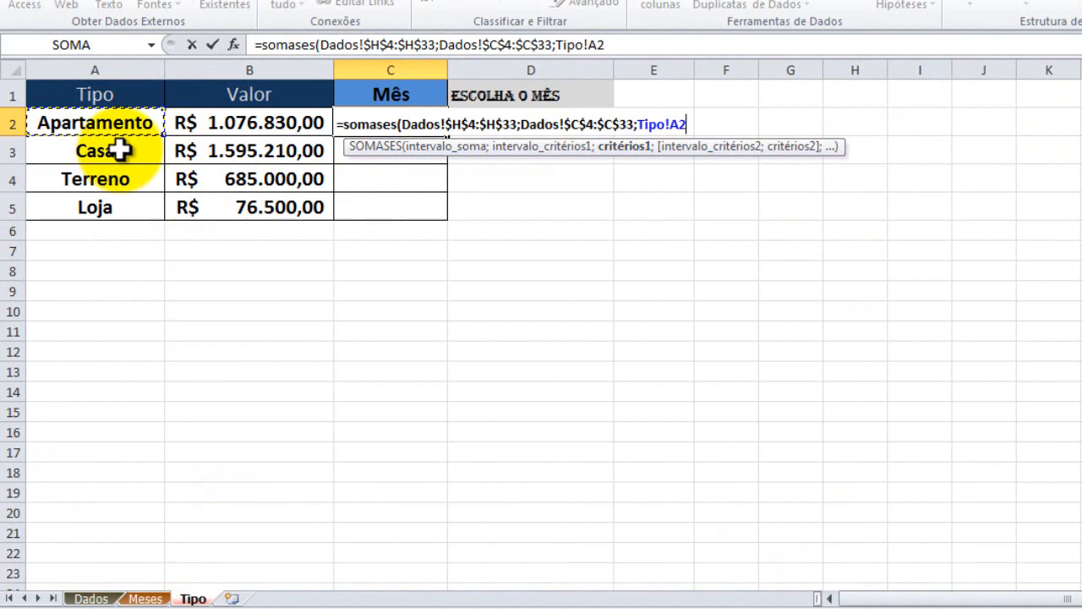
pyautogui.write(';')
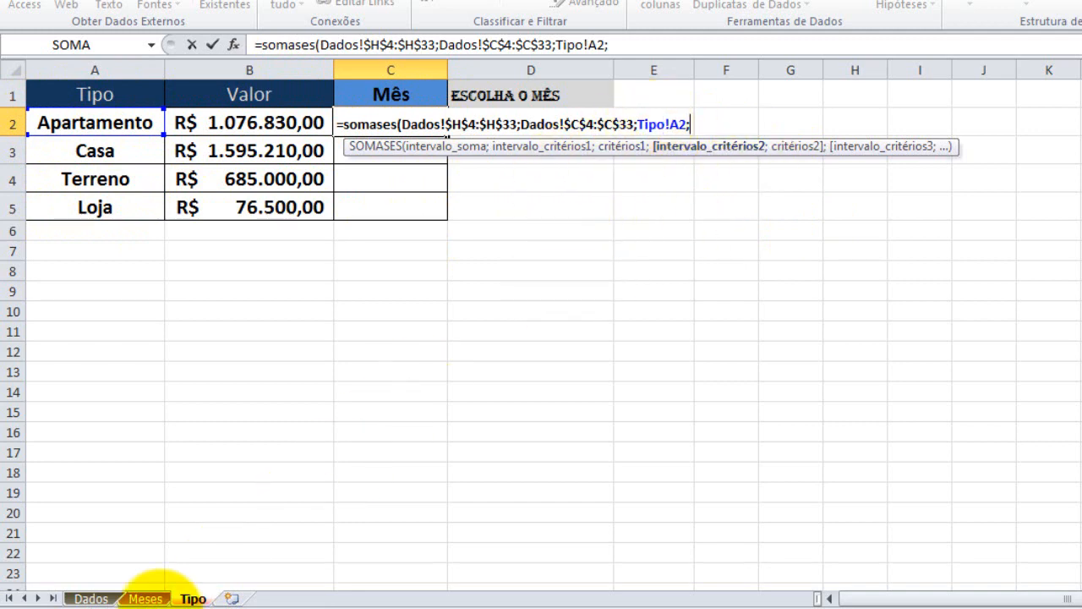
# Enter the absolute months range Dados!$A$4:$A$33 as the SOMASES formula's intervalo_critérios2
pyautogui.click(91, 597)
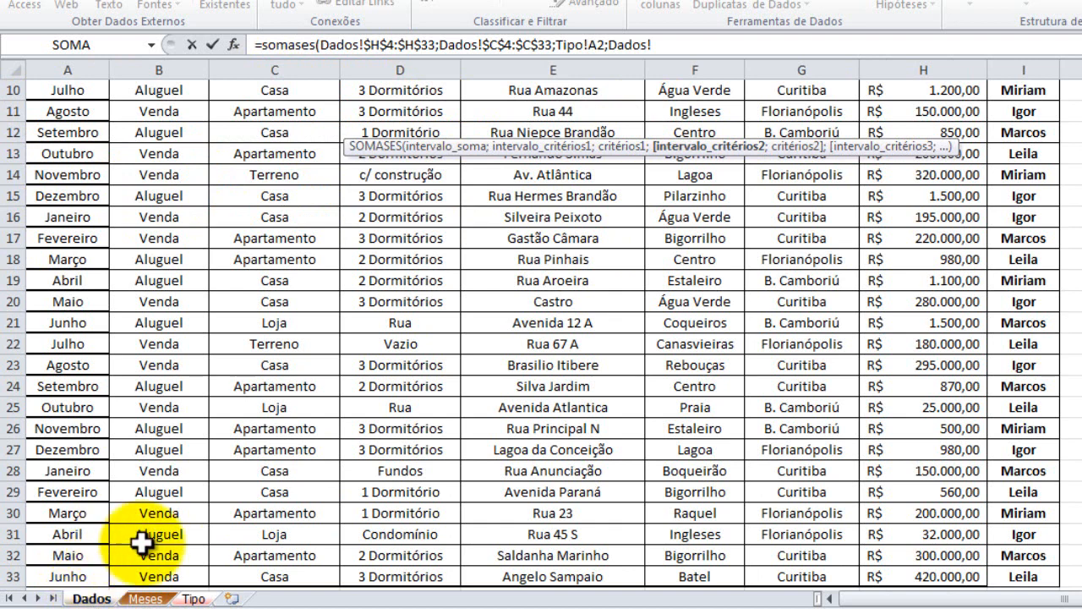
pyautogui.scroll(3, 139, 545)
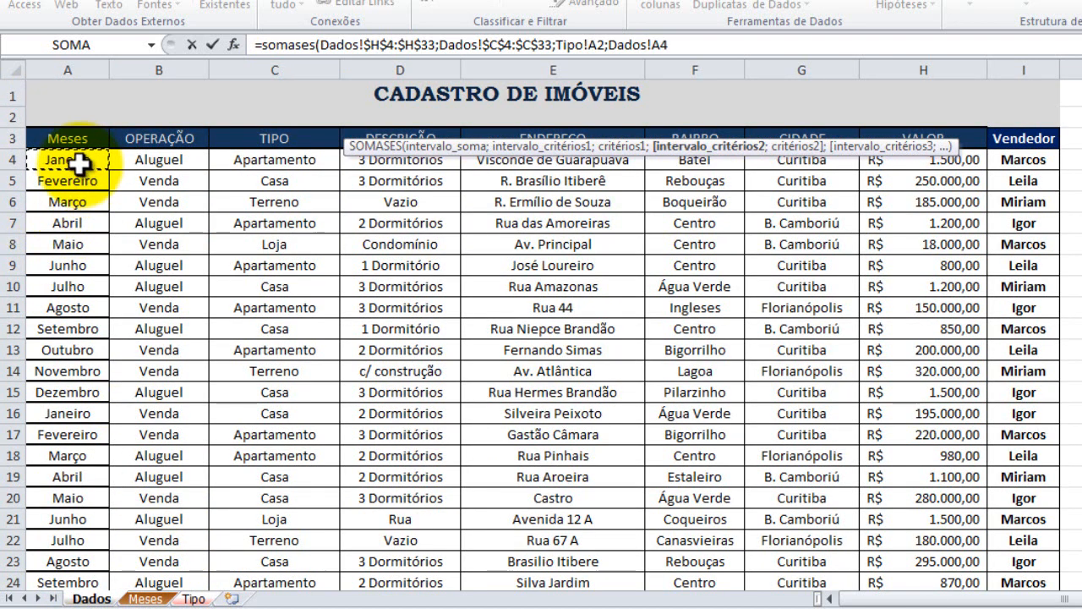
pyautogui.hotkey('ctrl', 'shift', 'Down')
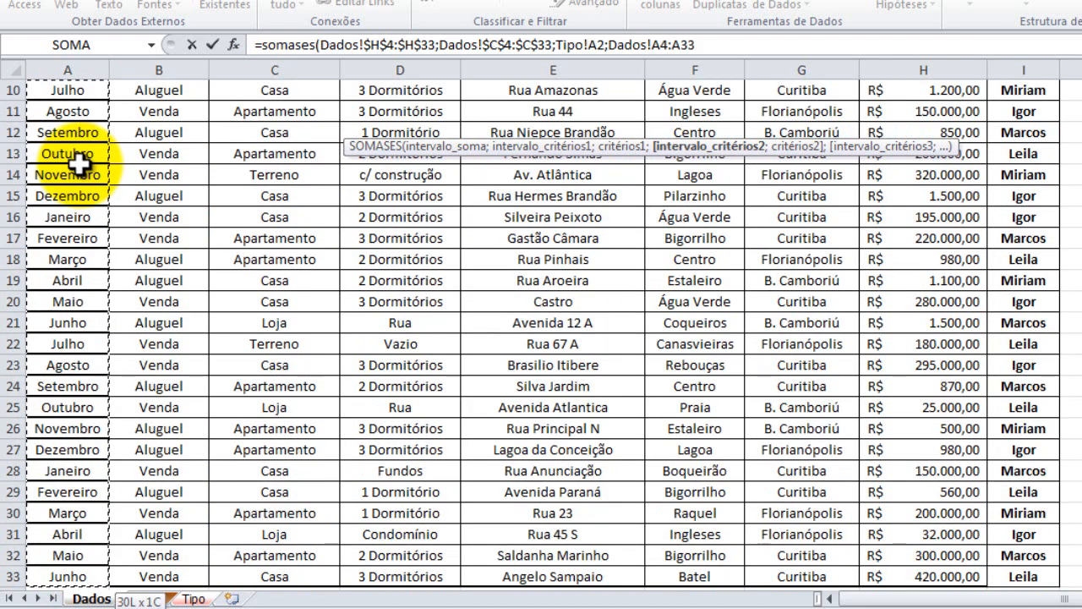
pyautogui.press('F4')
pyautogui.write(';')
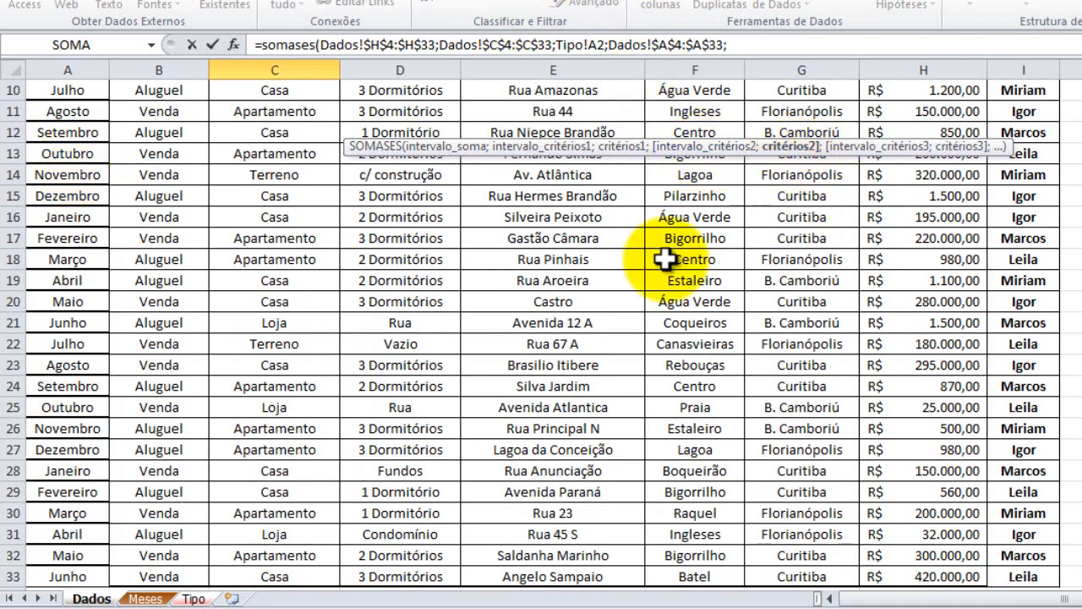
# Complete the SOMASES formula with Tipo!$E$1 as critérios2 and fill it down the Mês column to C5
pyautogui.click(194, 597)
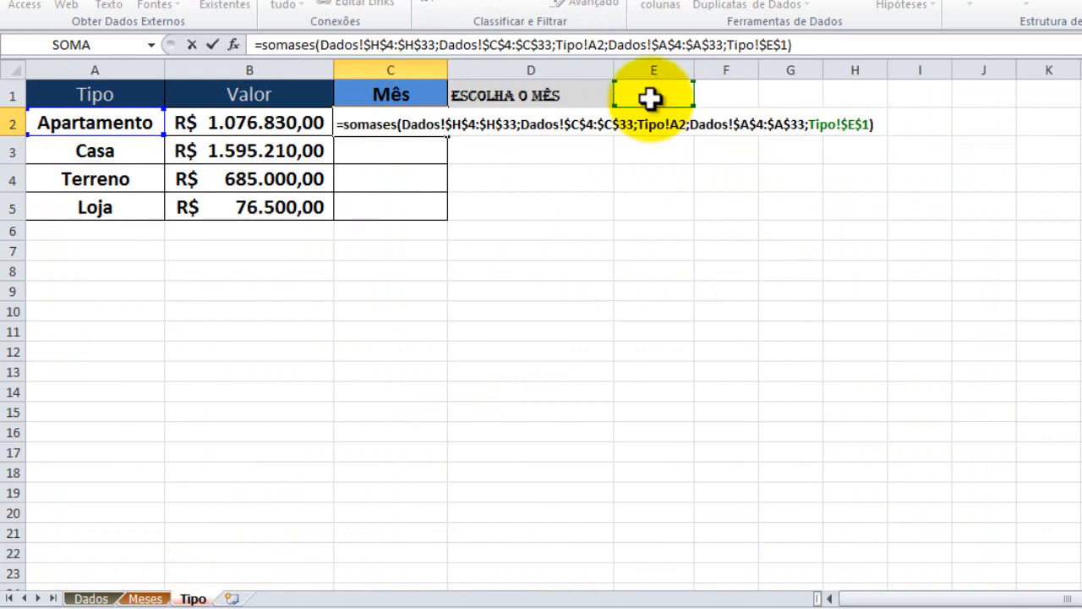
pyautogui.press('Return')
pyautogui.click(427, 127)
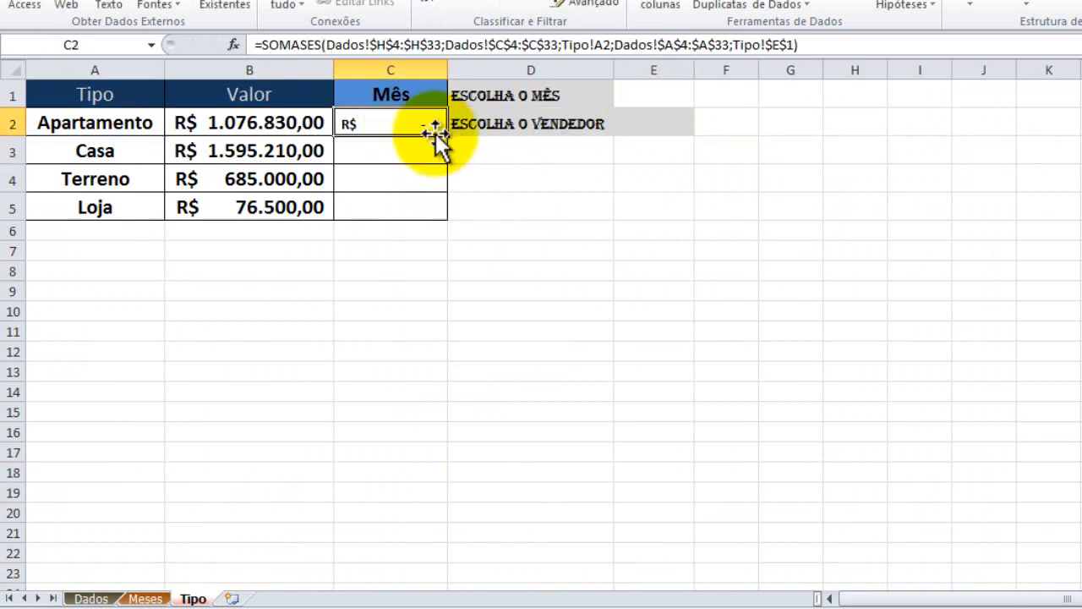
pyautogui.doubleClick(447, 136)
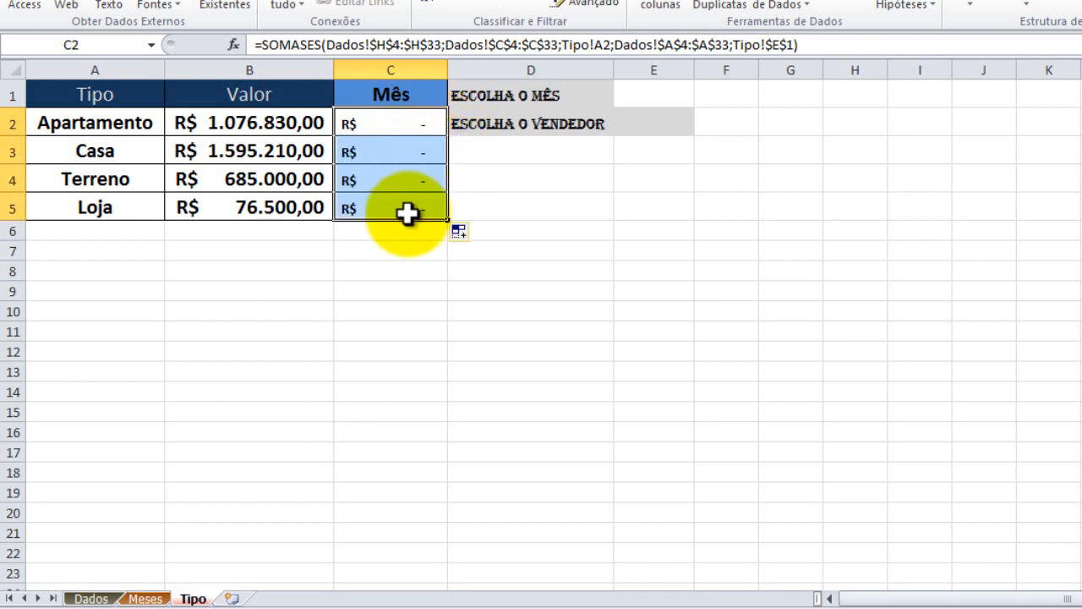
# Test the Mês formulas by choosing Abril and finally Setembro from the month list in E1
pyautogui.click(670, 95)
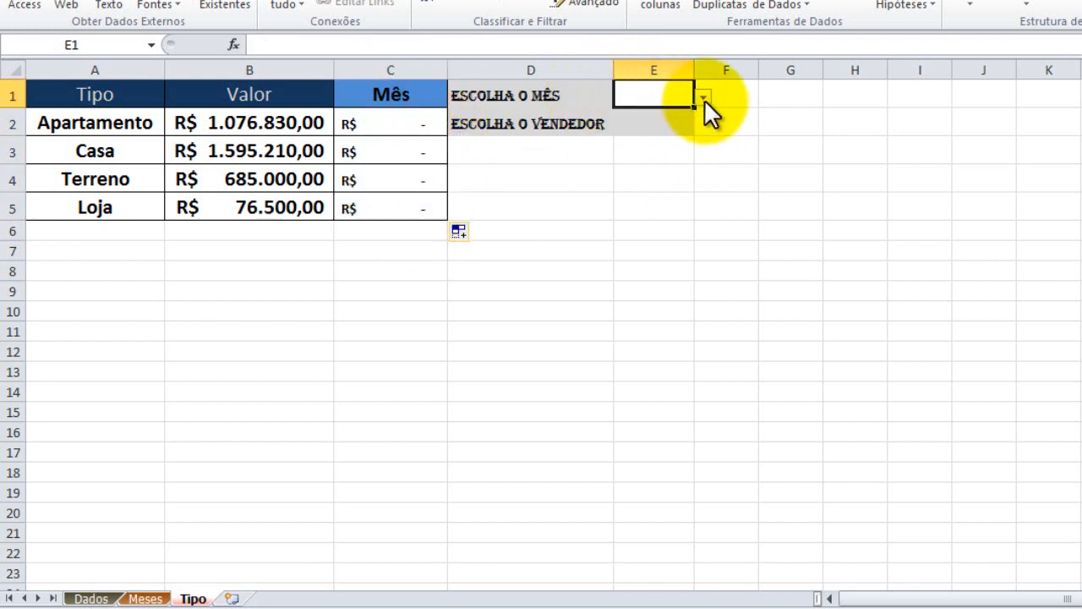
pyautogui.click(704, 98)
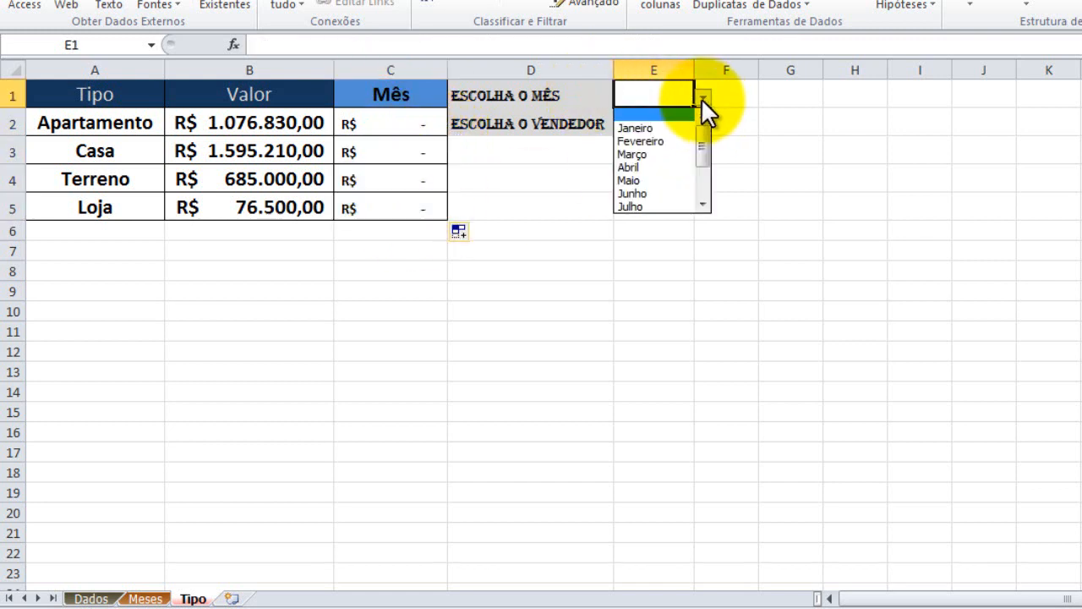
pyautogui.click(649, 168)
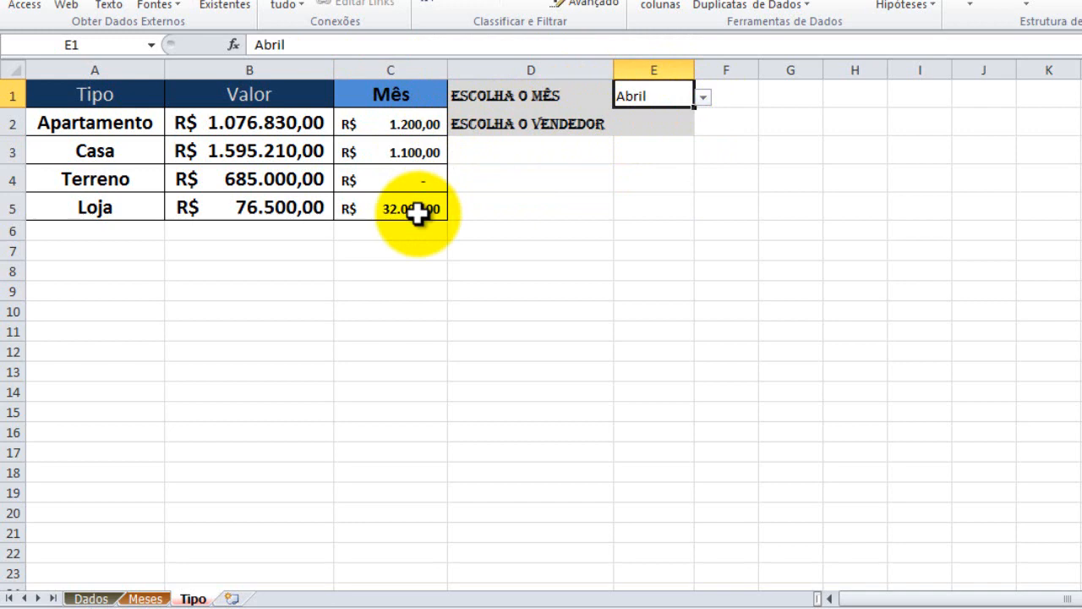
pyautogui.click(701, 98)
pyautogui.click(661, 180)
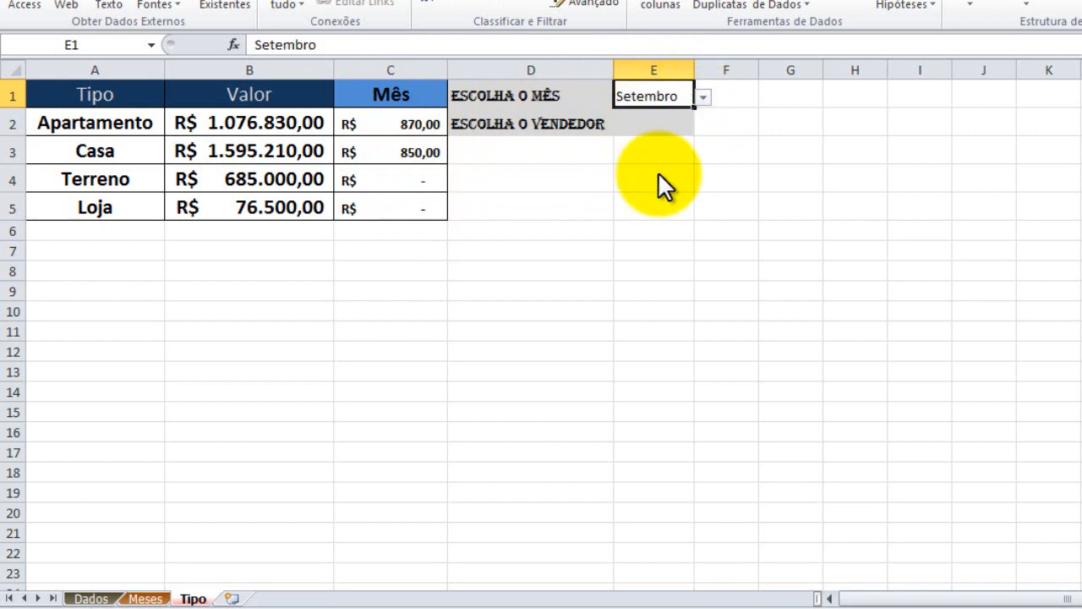
pyautogui.click(567, 207)
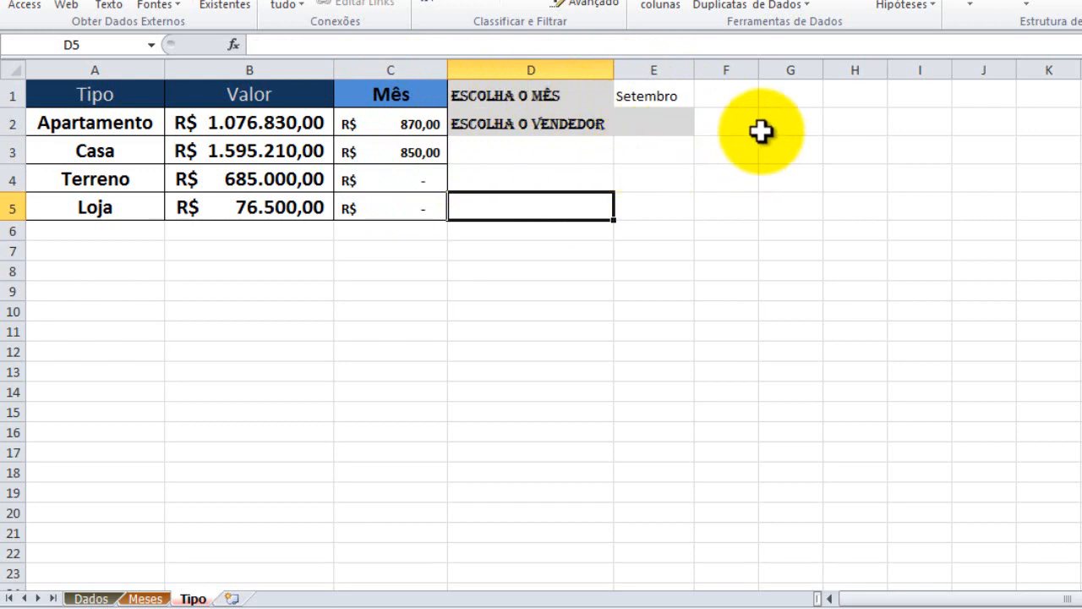
# Review the month cell E1, the empty seller cell E2 and the property types Apartamento and Casa
pyautogui.click(626, 126)
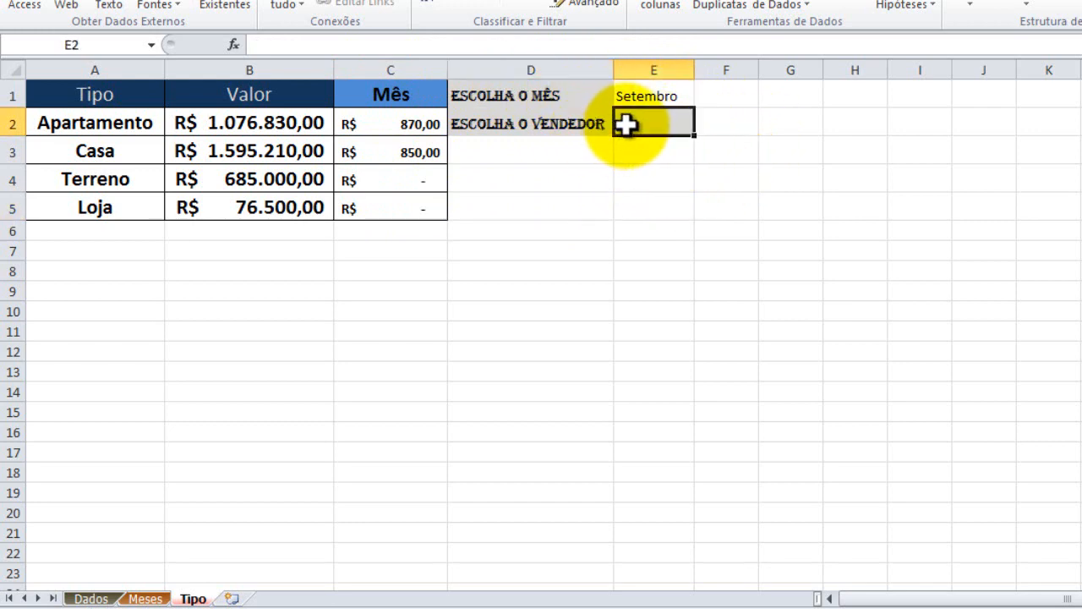
pyautogui.click(648, 93)
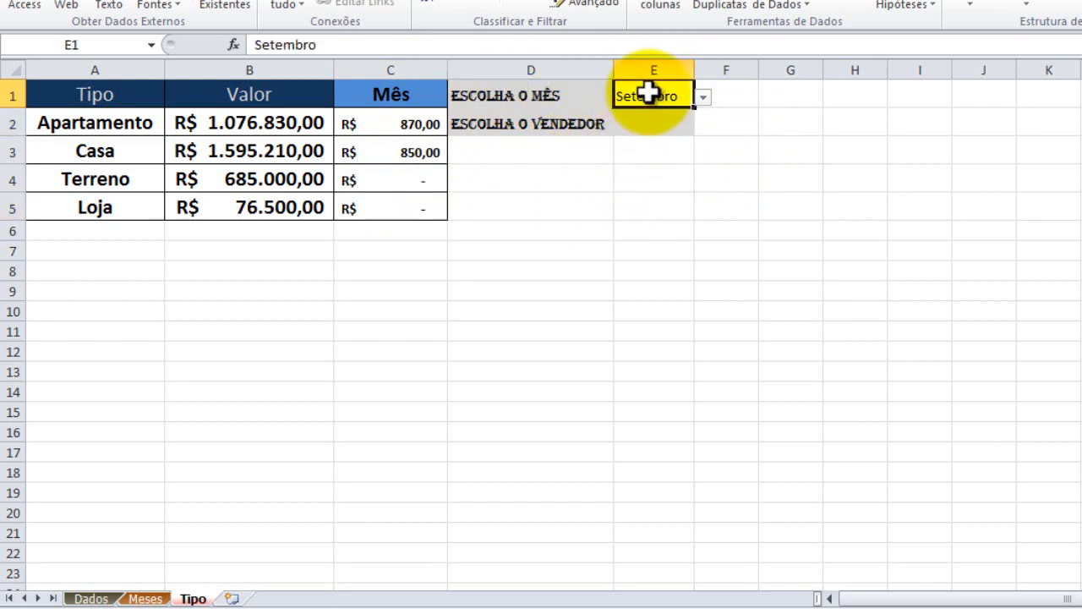
pyautogui.click(646, 126)
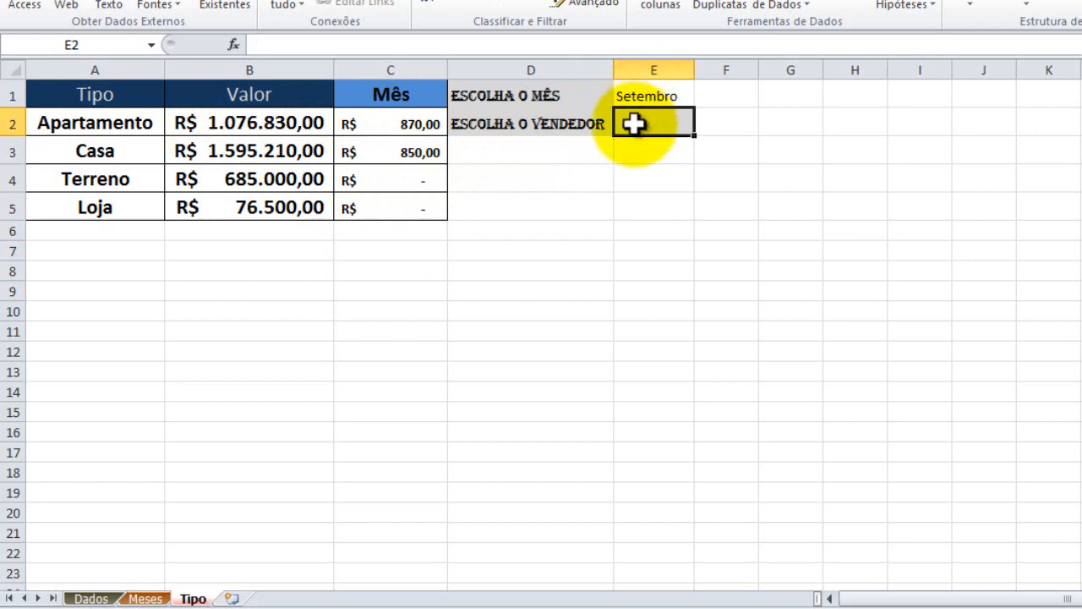
pyautogui.click(88, 127)
pyautogui.click(91, 148)
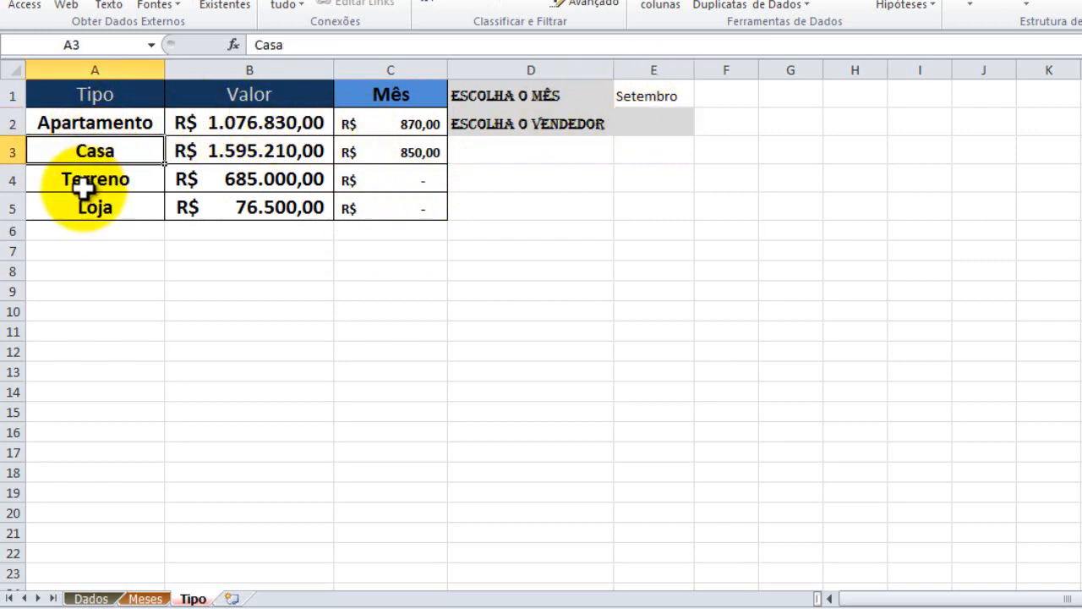
pyautogui.click(636, 124)
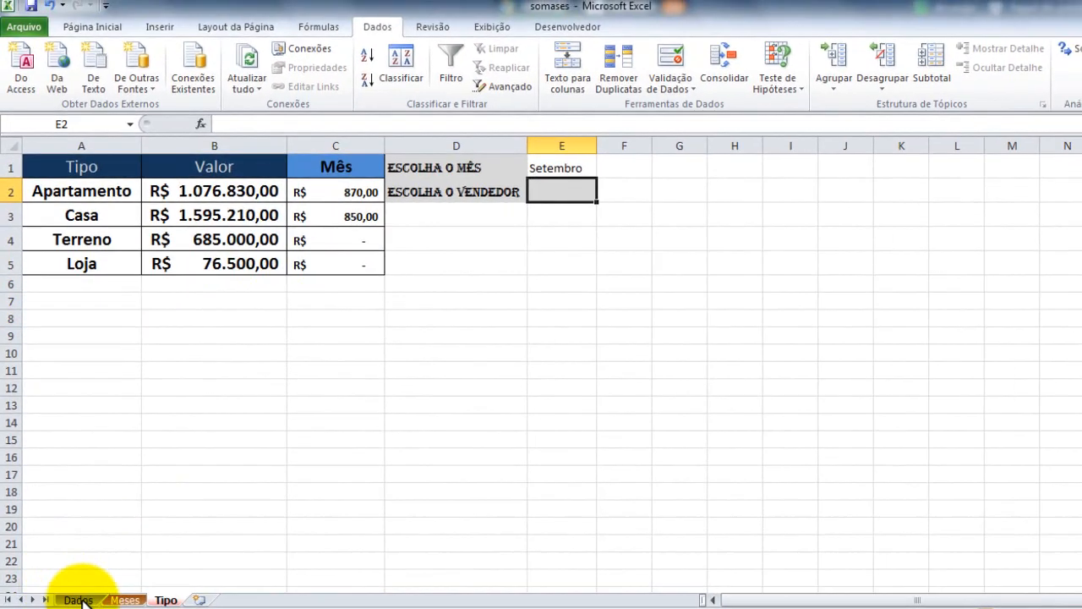
# Examine the distinct sellers in the Vendedor column of the Dados sheet
pyautogui.click(91, 598)
pyautogui.scroll(3, 634, 375)
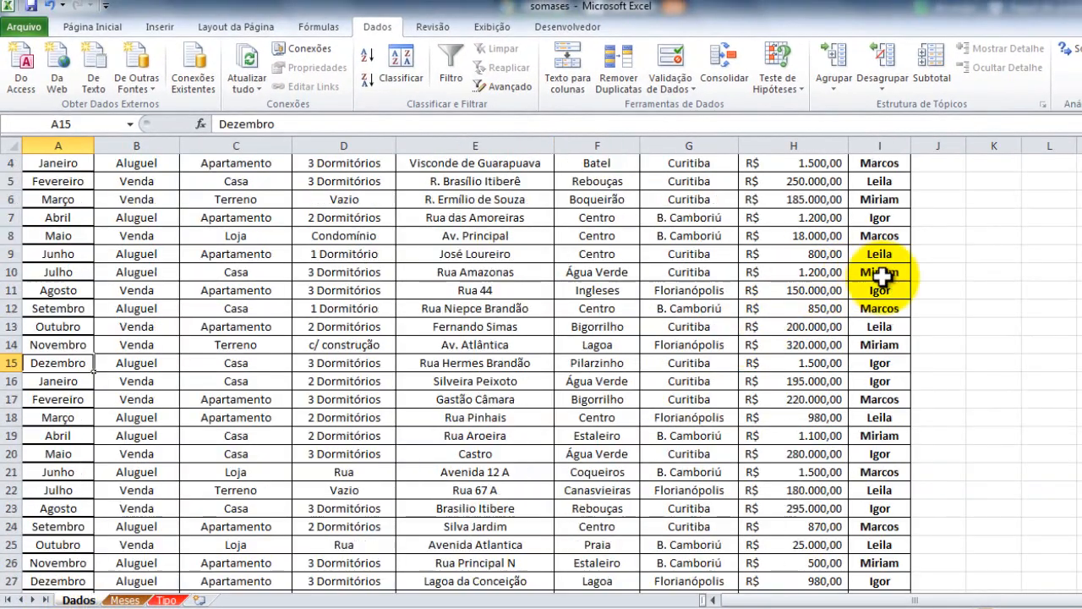
pyautogui.click(894, 224)
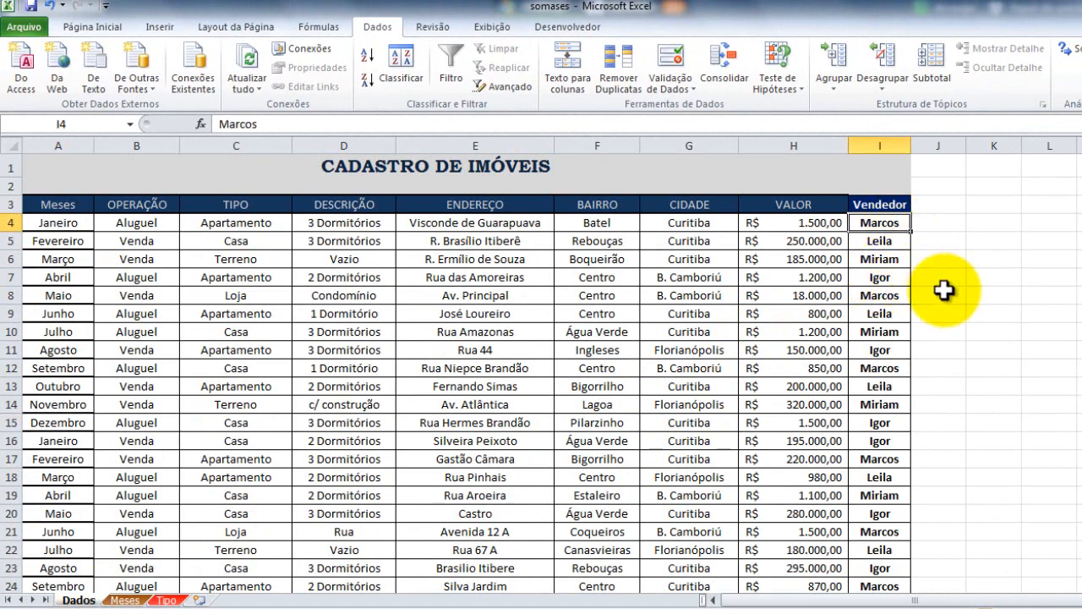
pyautogui.click(894, 241)
pyautogui.click(896, 264)
pyautogui.click(890, 278)
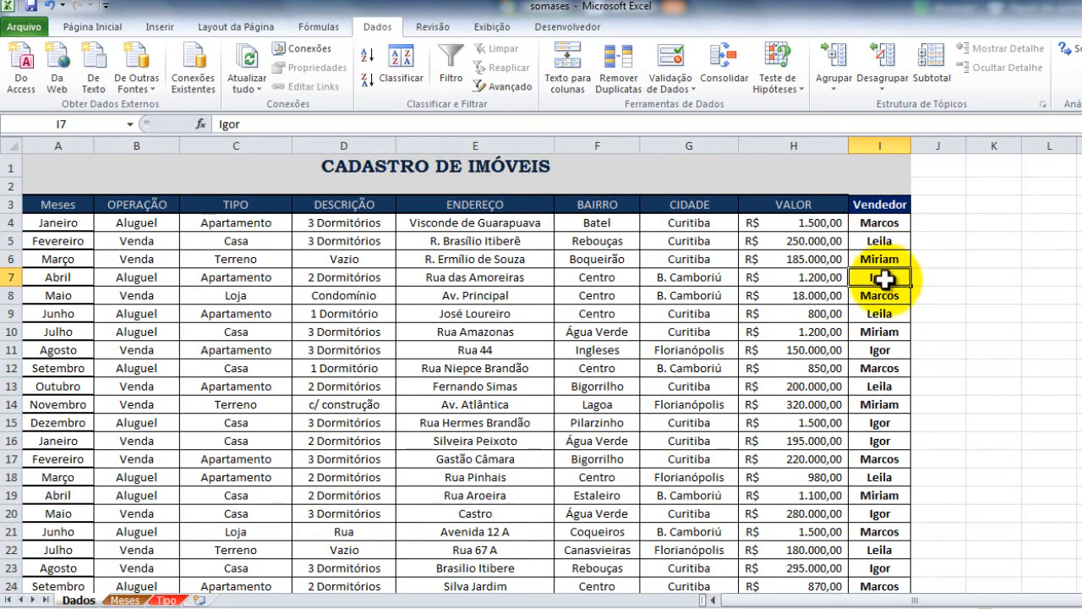
# Add Lista data validation to the seller cell E2 on the Tipo sheet, with the four sellers' first names separated by semicolons as Fonte
pyautogui.click(166, 599)
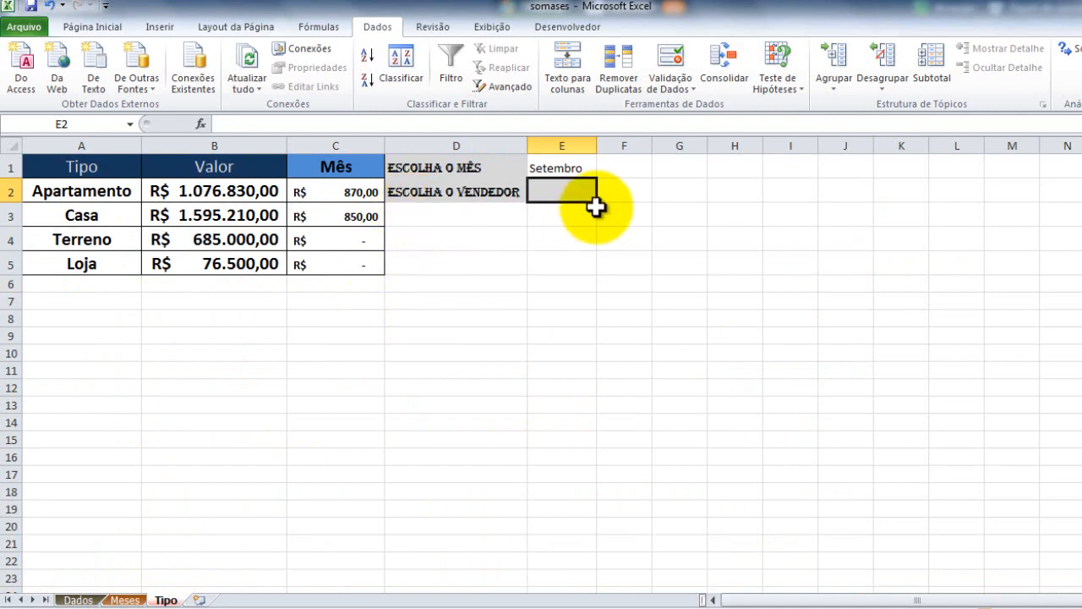
pyautogui.click(681, 90)
pyautogui.click(685, 103)
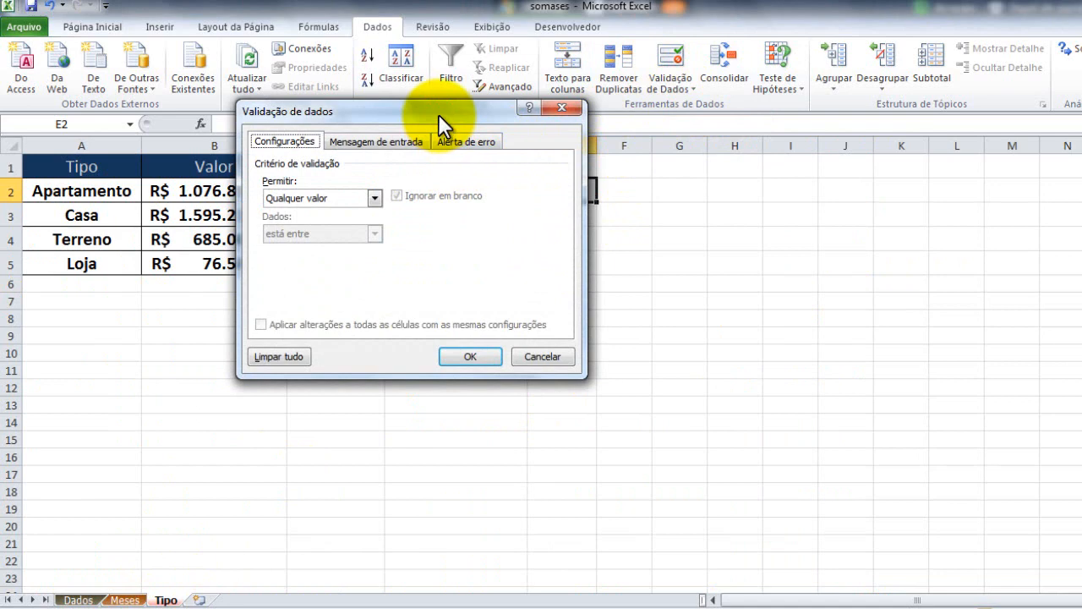
pyautogui.click(374, 198)
pyautogui.click(310, 247)
pyautogui.moveTo(359, 113); pyautogui.dragTo(614, 104)
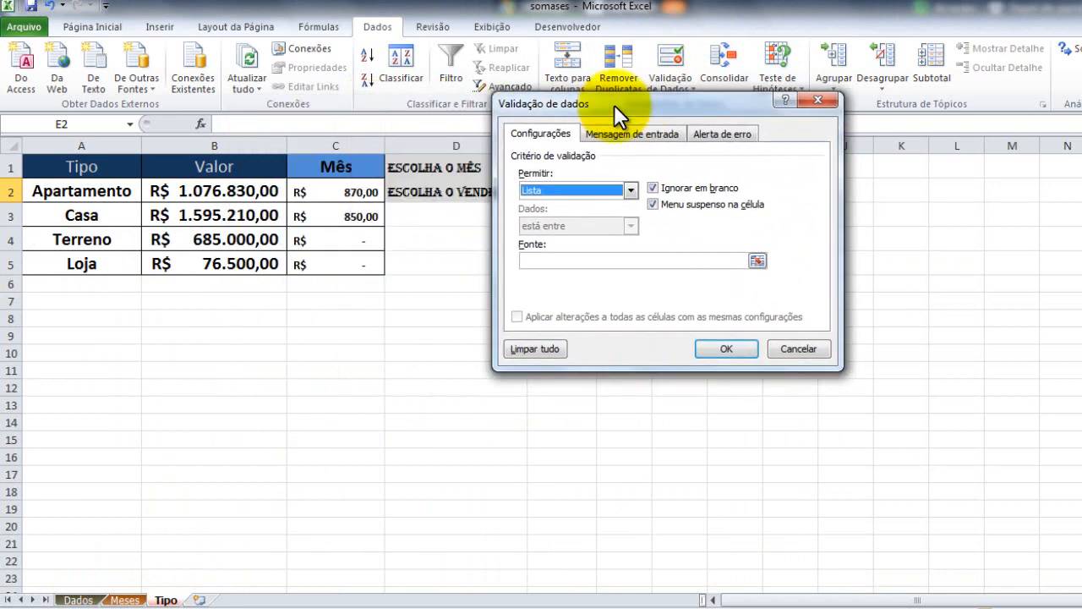
pyautogui.click(547, 261)
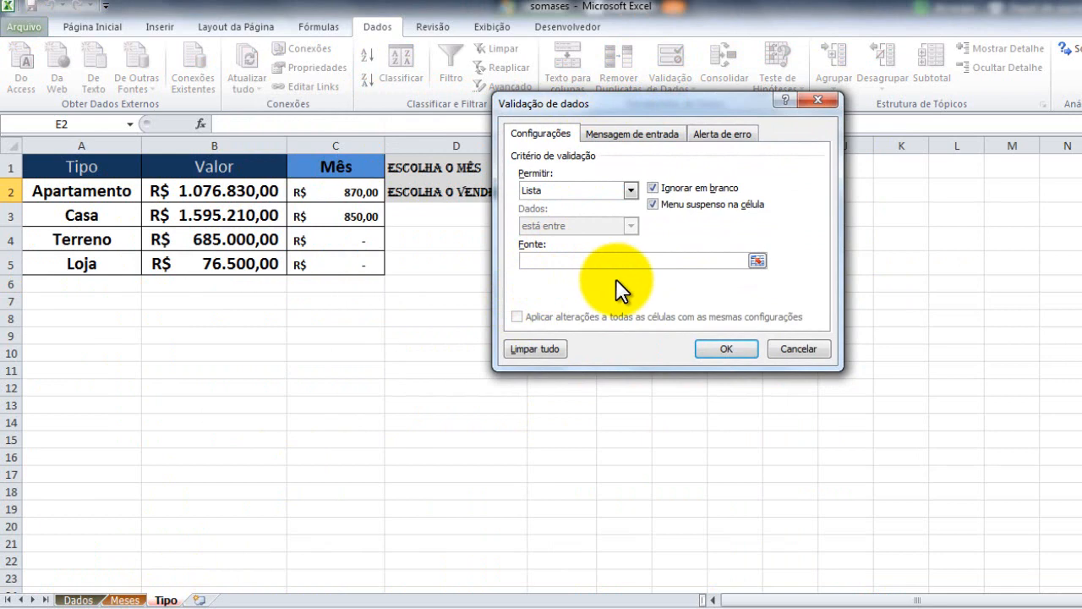
pyautogui.write('Marcos;Leila;Miriam;Igor')
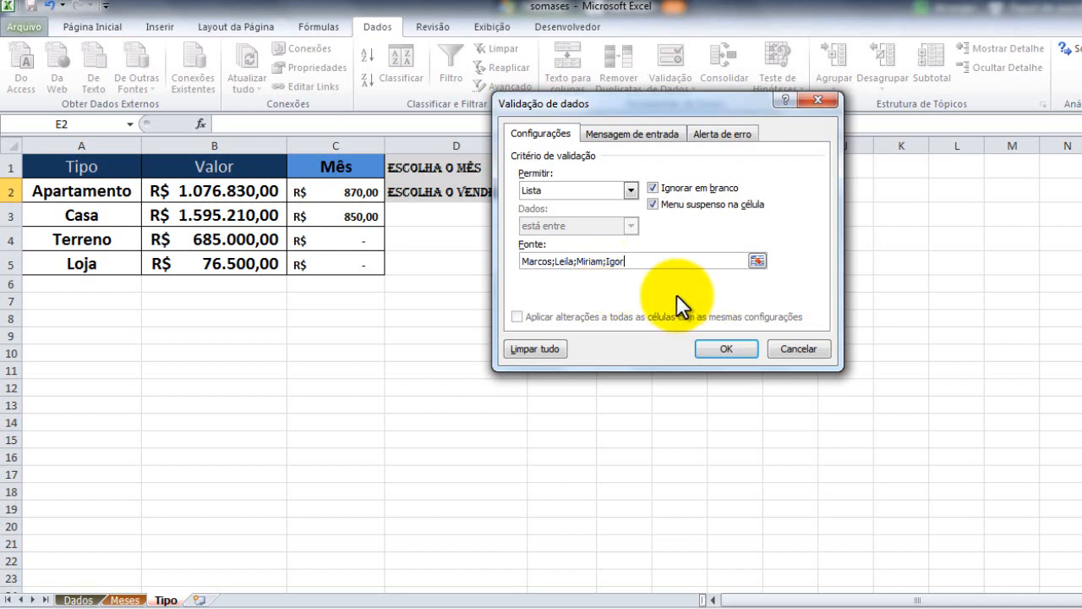
pyautogui.click(729, 349)
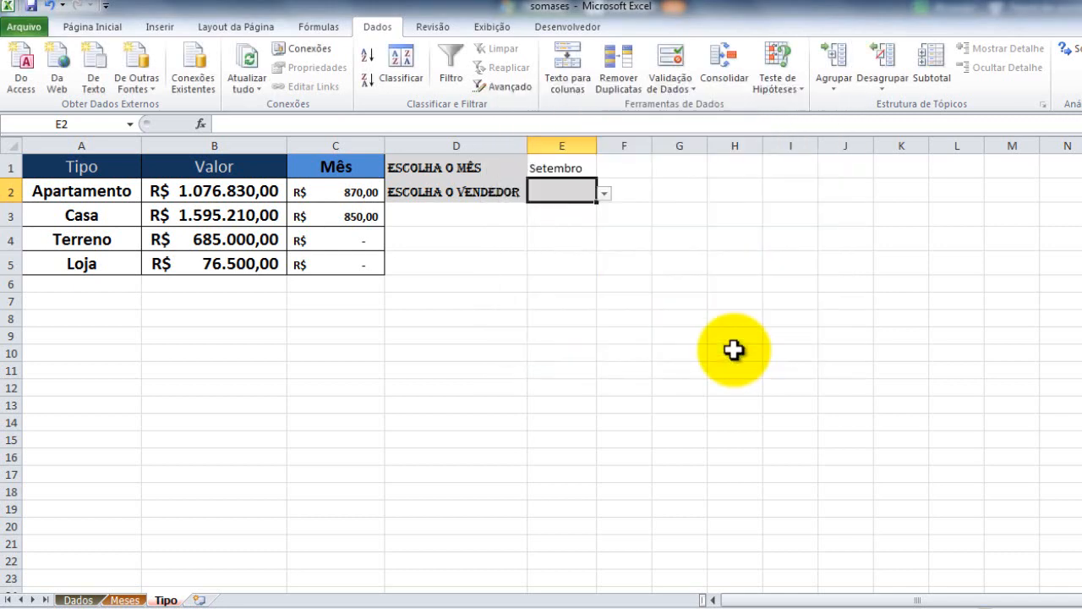
# Choose the first seller from the dropdown list in E2
pyautogui.click(603, 193)
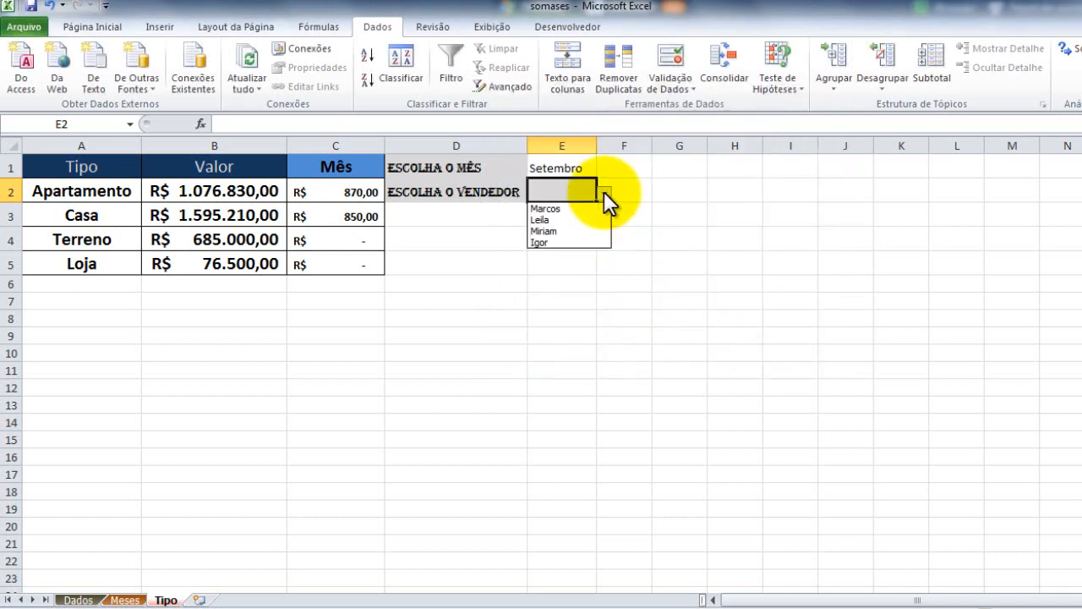
pyautogui.click(565, 208)
pyautogui.click(540, 270)
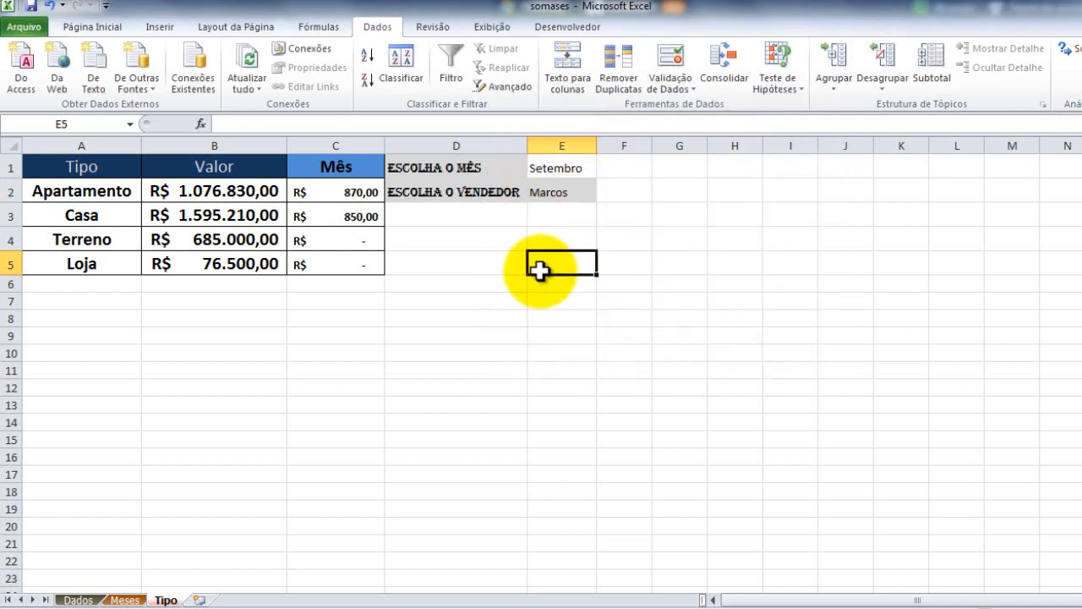
# Clear the existing SOMASES formulas from the Mês column, C2:C5
pyautogui.doubleClick(349, 188)
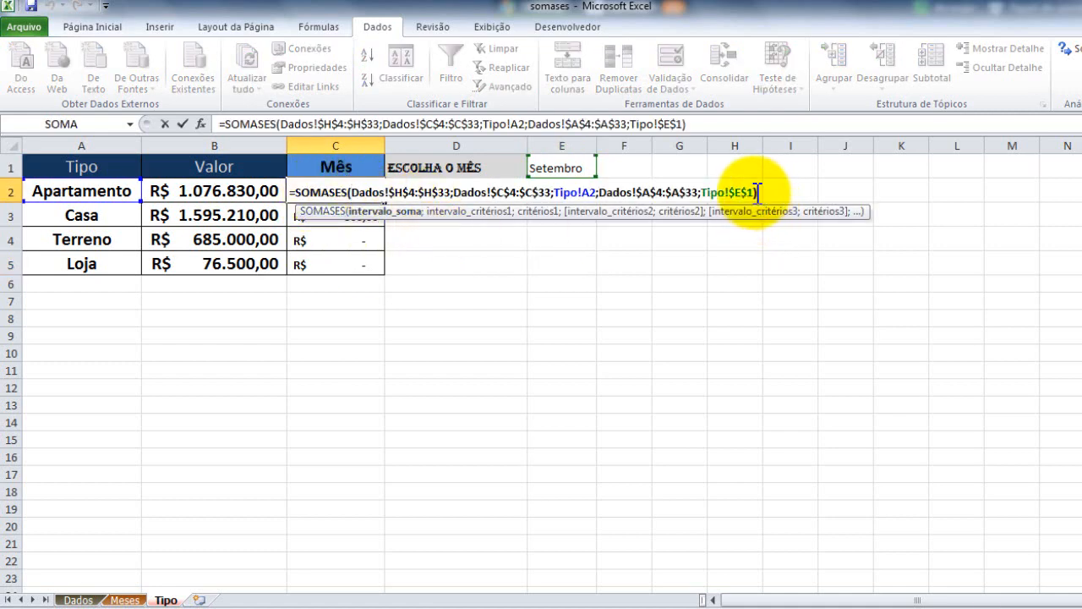
pyautogui.press('Return')
pyautogui.click(355, 194)
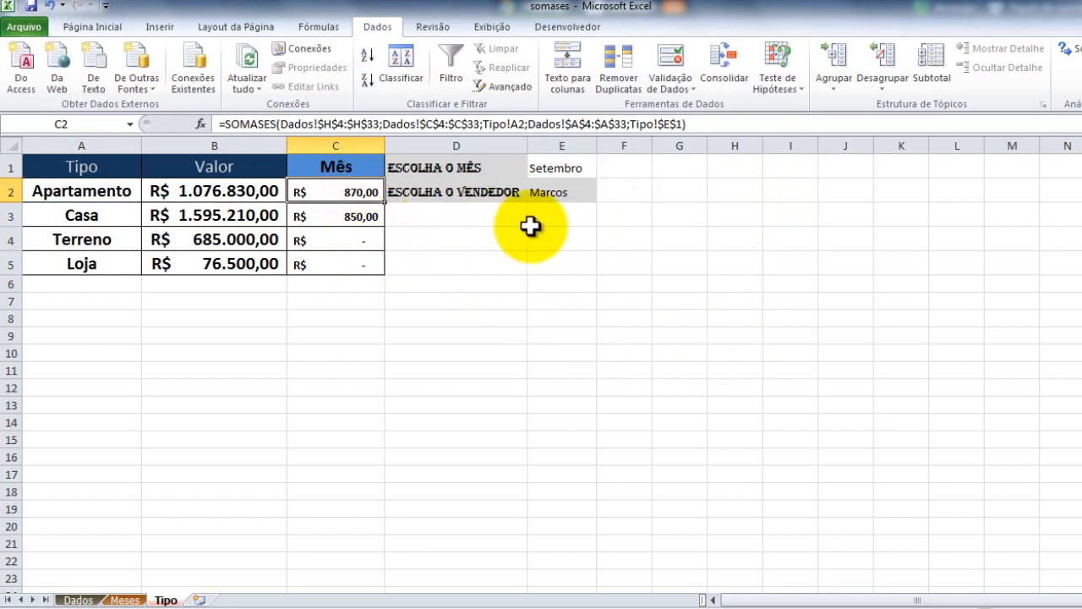
pyautogui.press('Delete')
pyautogui.moveTo(350, 193); pyautogui.dragTo(349, 274)
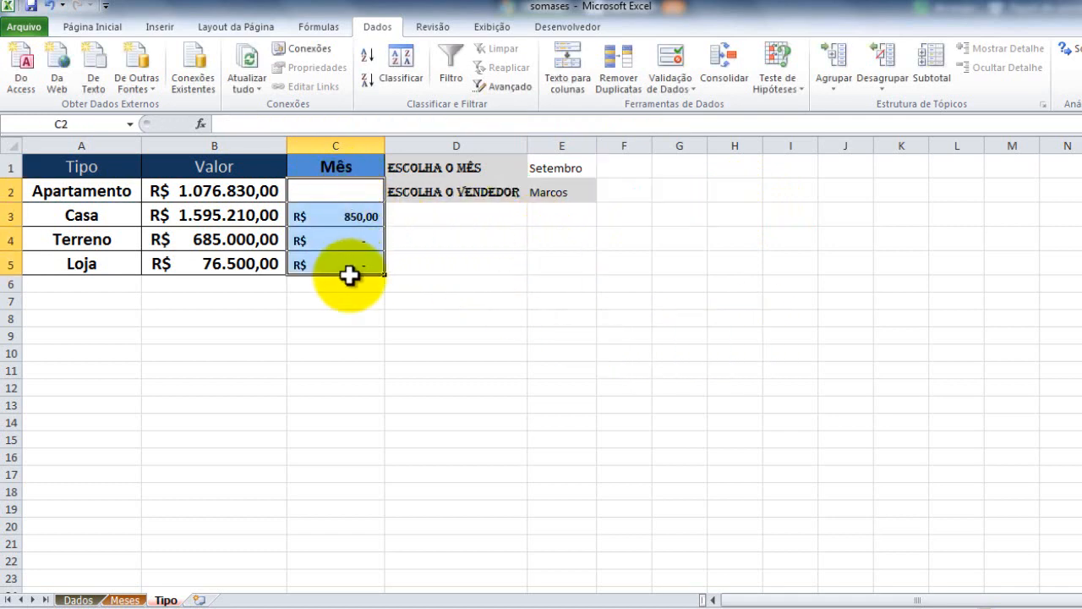
pyautogui.press('Delete')
# Start a new SOMASES formula in C2 for the Apartamento row
pyautogui.click(323, 189)
pyautogui.write('=')
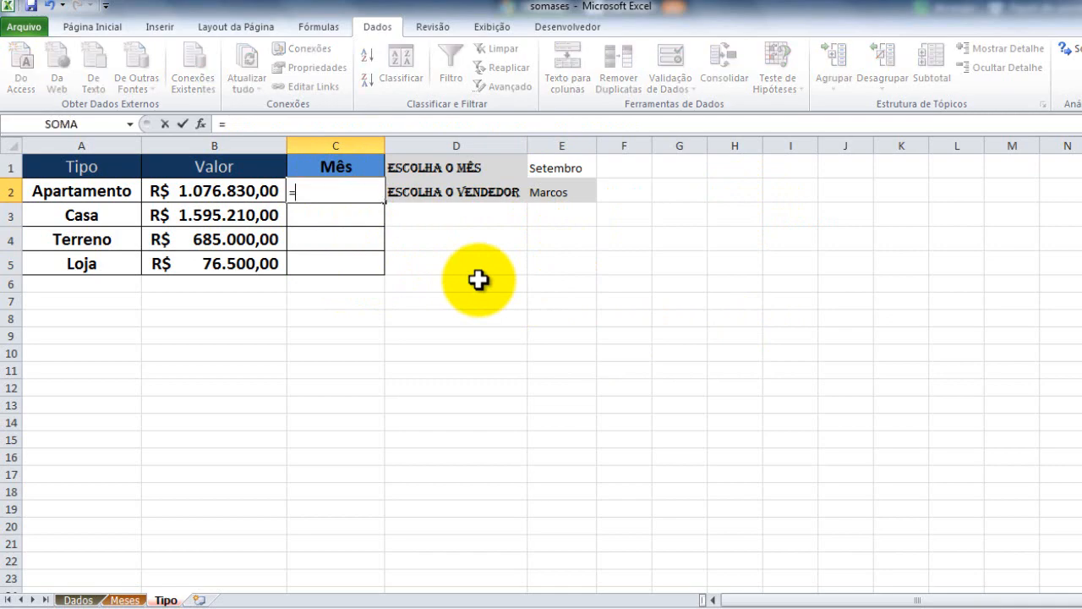
pyautogui.write('so')
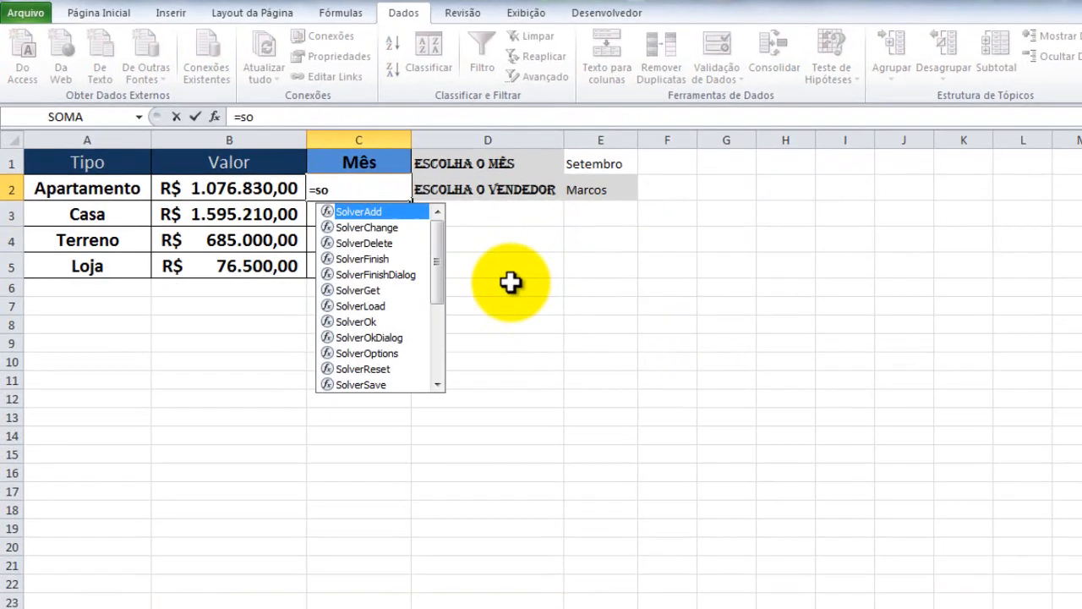
pyautogui.write('mase')
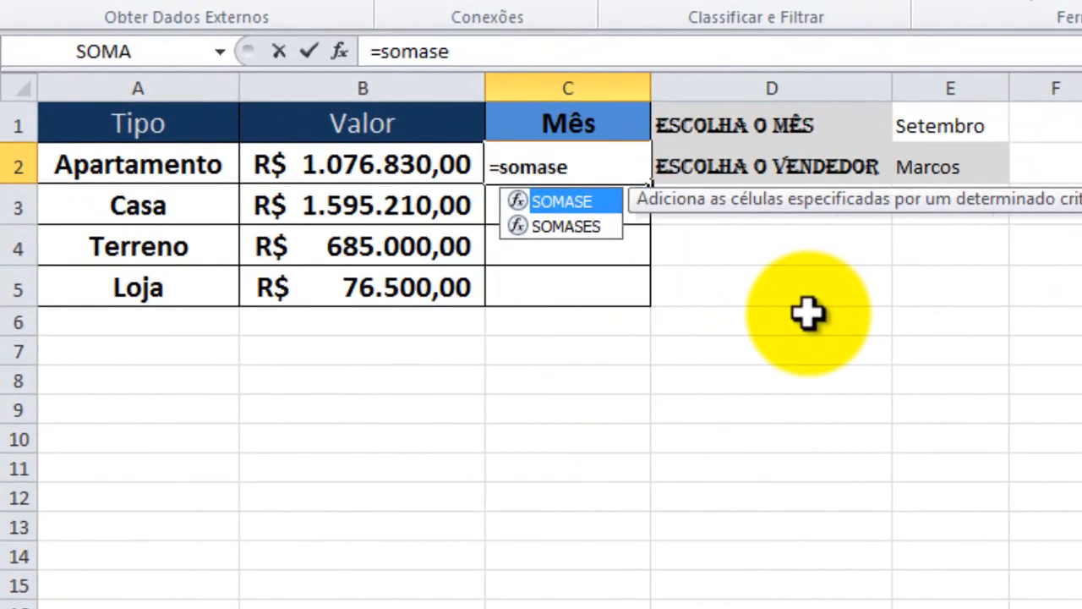
pyautogui.write('(')
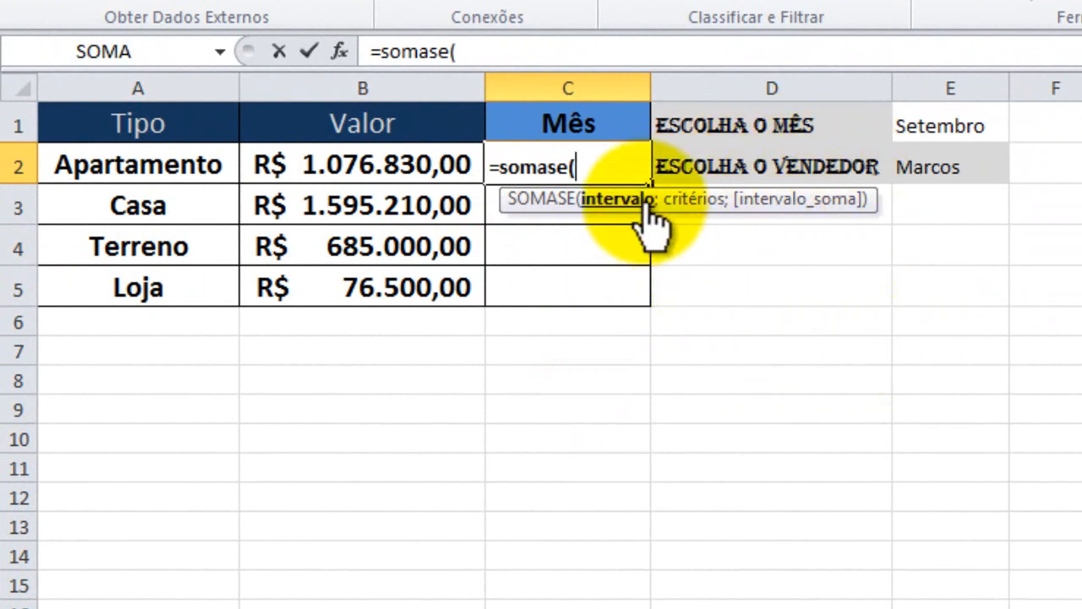
pyautogui.moveTo(570, 166); pyautogui.dragTo(556, 166)
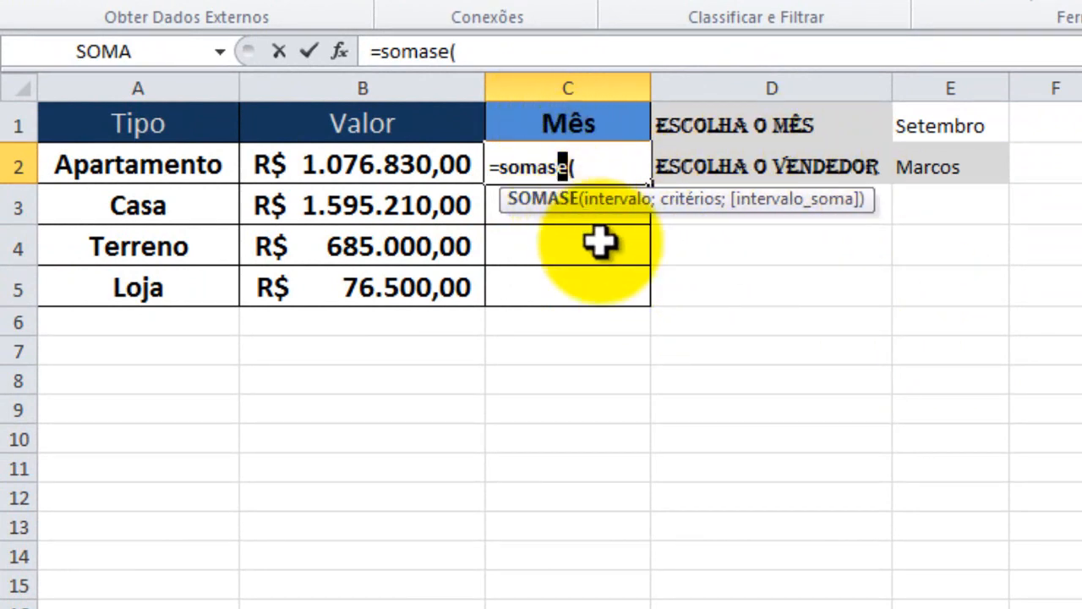
pyautogui.write('s')
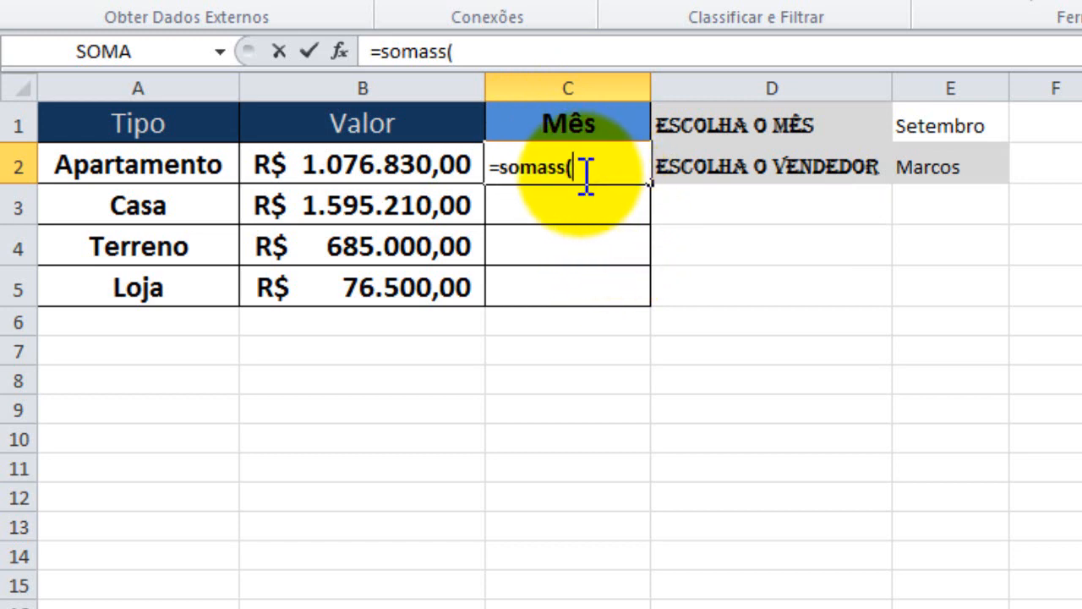
pyautogui.click(563, 167)
pyautogui.write('e')
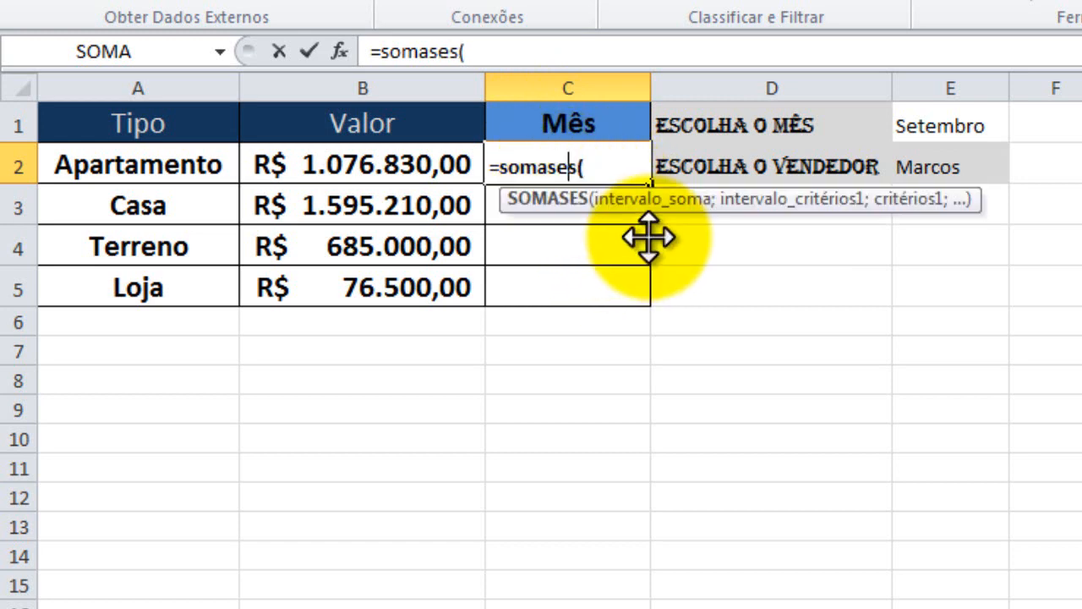
pyautogui.click(600, 166)
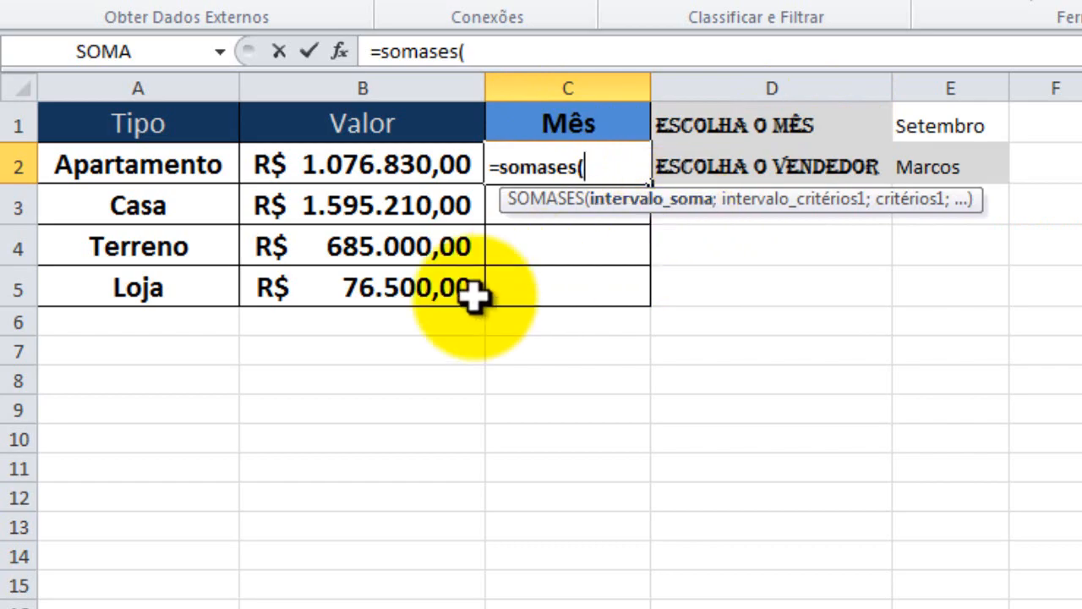
# Set the sum range of the SOMASES formula to the absolute VALOR range Dados!$H$4:$H$33
pyautogui.click(98, 602)
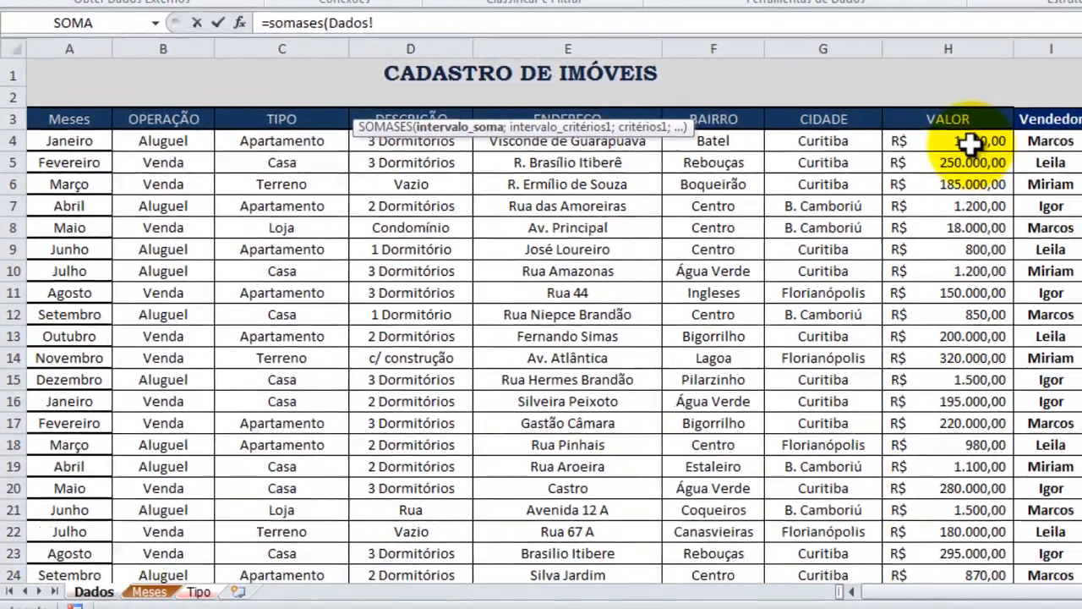
pyautogui.click(946, 149)
pyautogui.hotkey('ctrl', 'shift', 'Down')
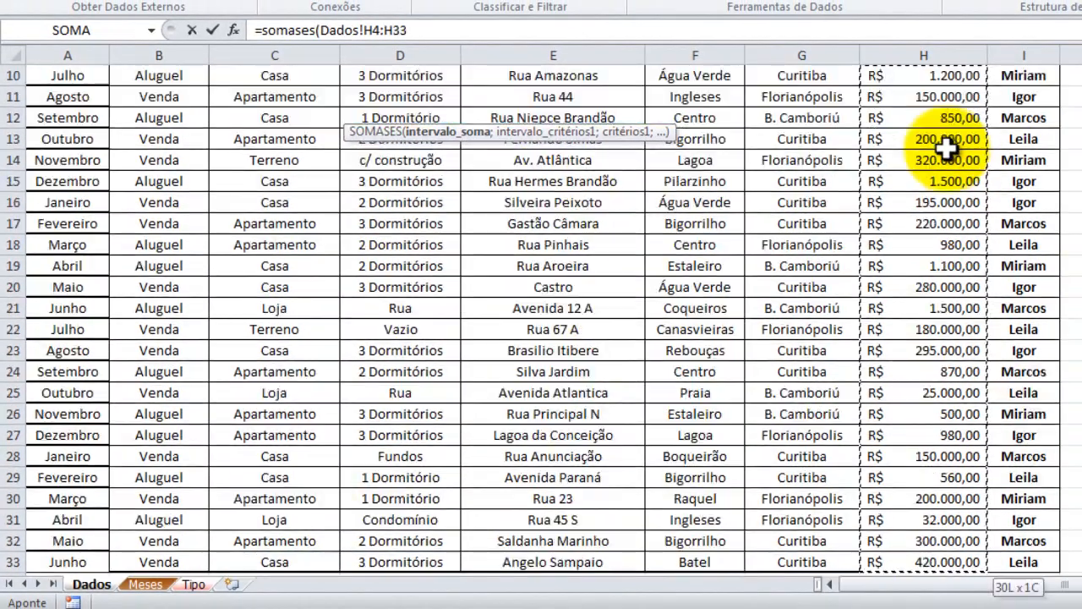
pyautogui.press('F4')
pyautogui.write(';')
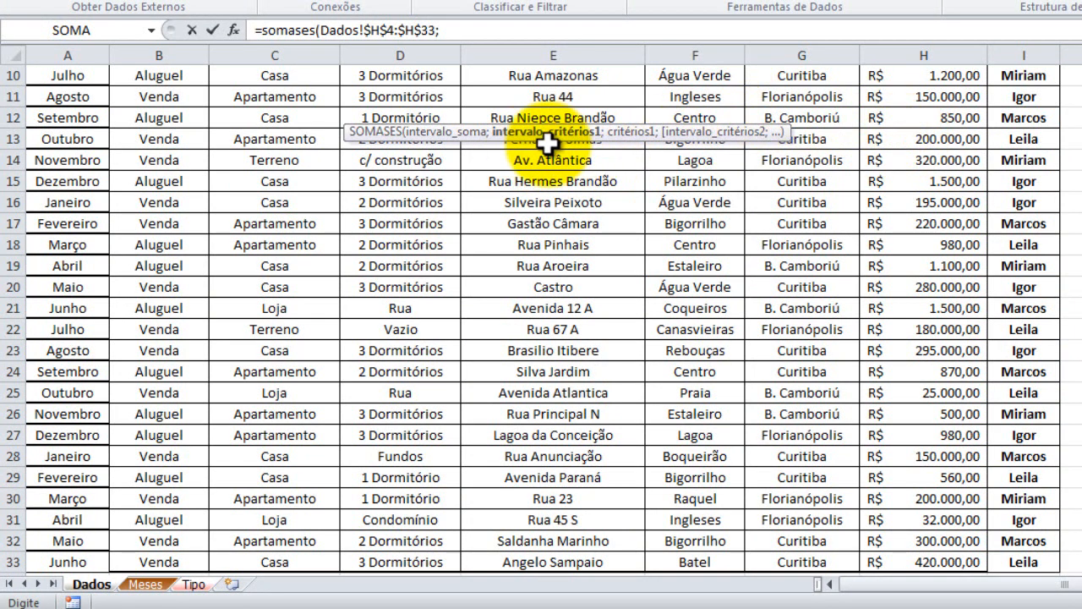
# Add the TIPO range Dados!$C$4:$C$33 as the first criteria range, with Tipo!A2 as its criterion
pyautogui.scroll(3, 482, 186)
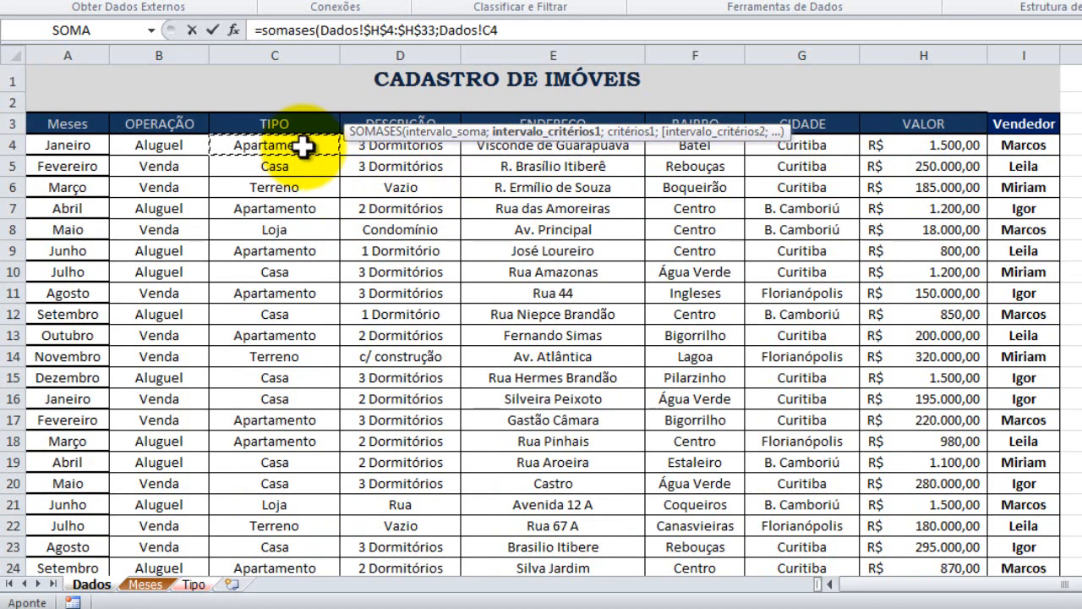
pyautogui.hotkey('ctrl', 'shift', 'Down')
pyautogui.press('F4')
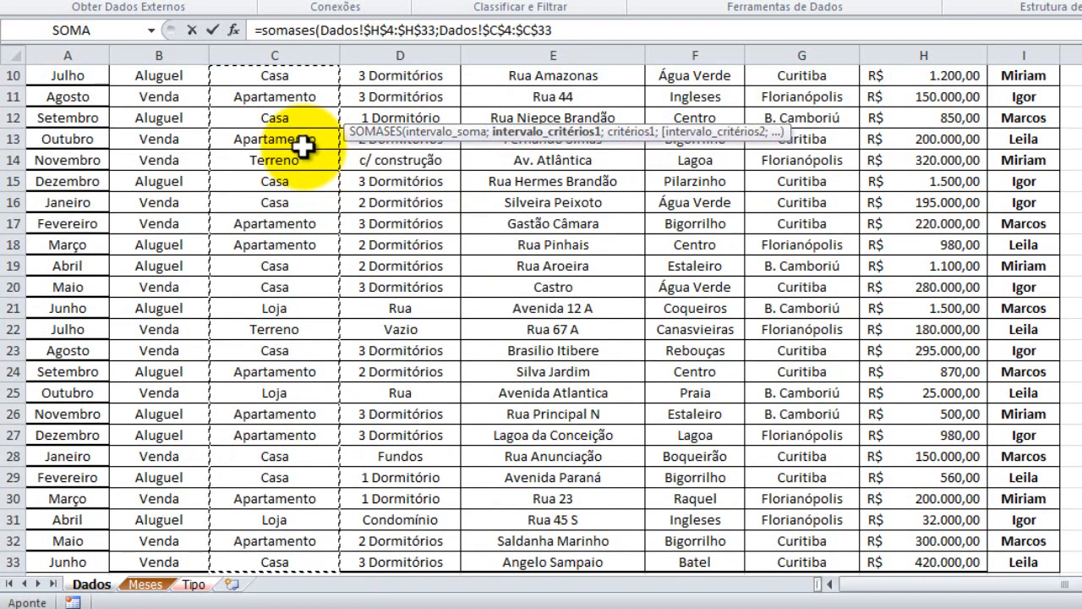
pyautogui.write(';')
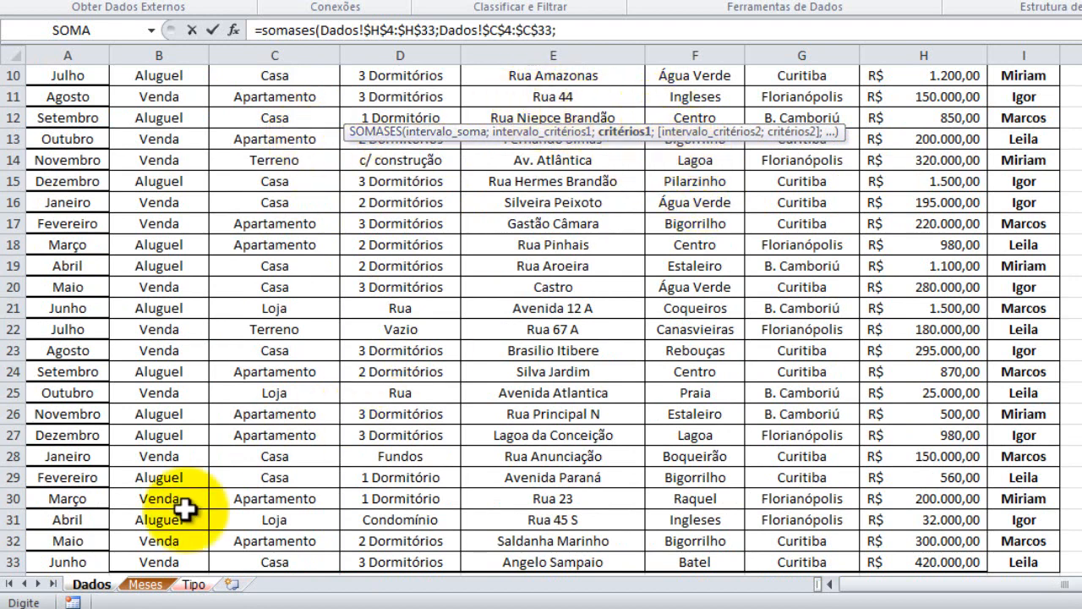
pyautogui.click(193, 585)
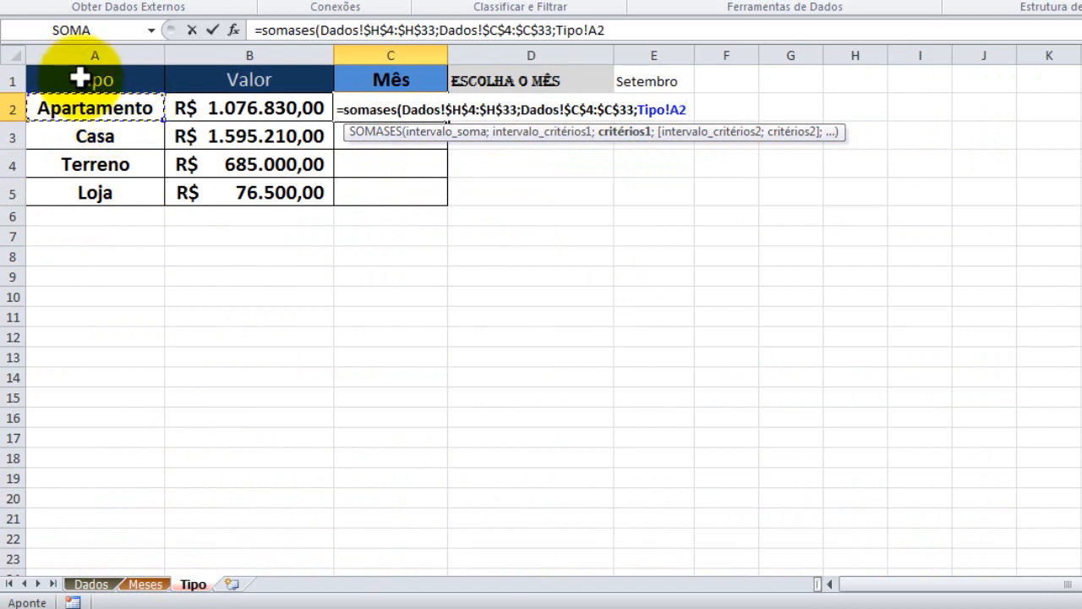
pyautogui.write(';')
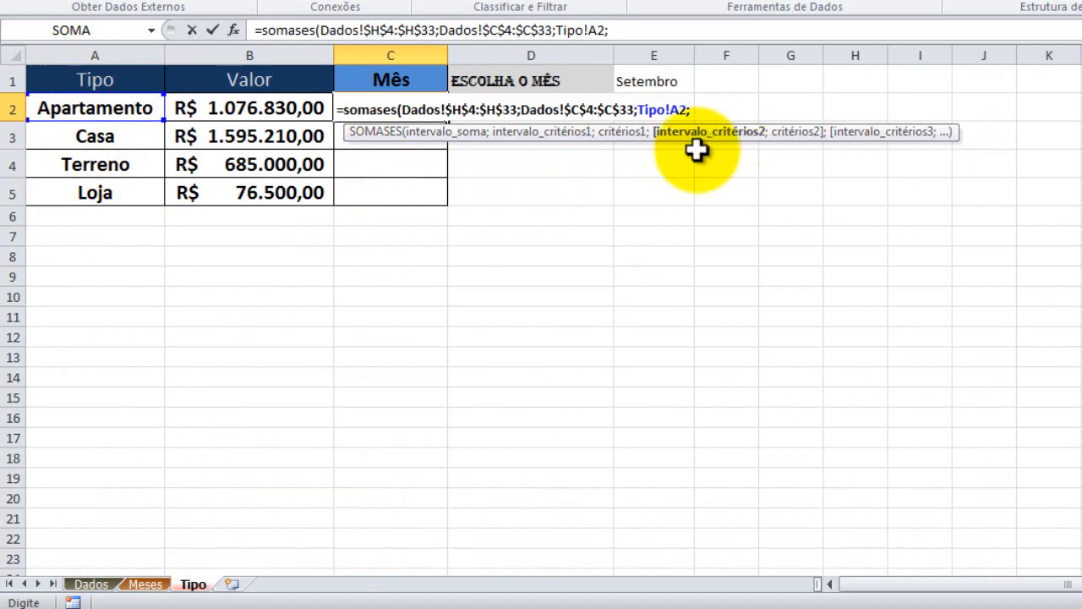
# Add the Meses range Dados!$A$4:$A$33 as the second criteria range, with the month cell Tipo!$E$1 as its criterion
pyautogui.click(88, 584)
pyautogui.scroll(3, 169, 378)
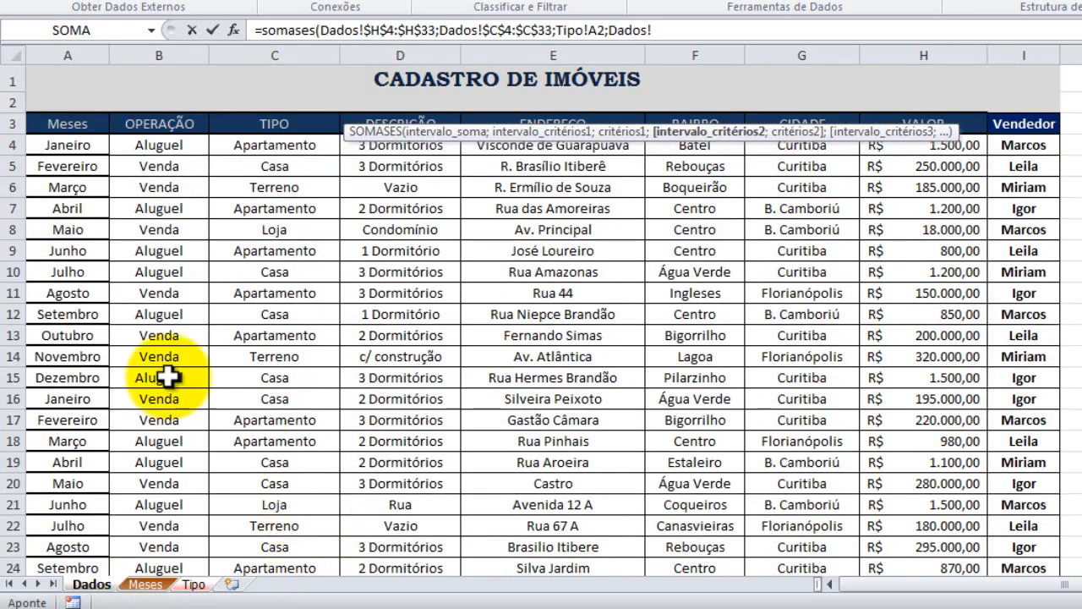
pyautogui.hotkey('ctrl', 'shift', 'Down')
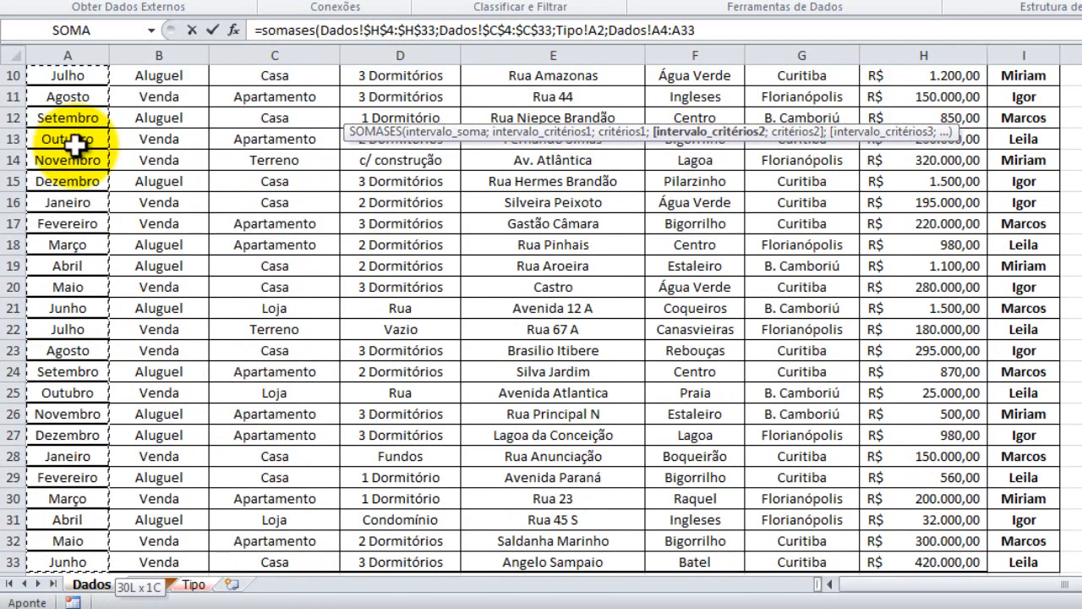
pyautogui.press('F4')
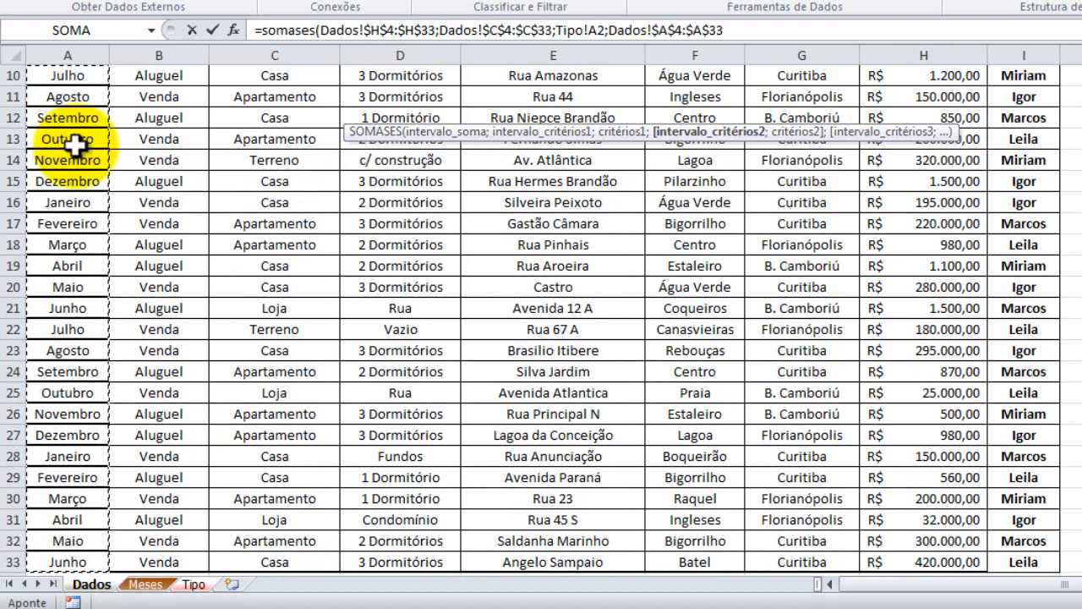
pyautogui.write(';')
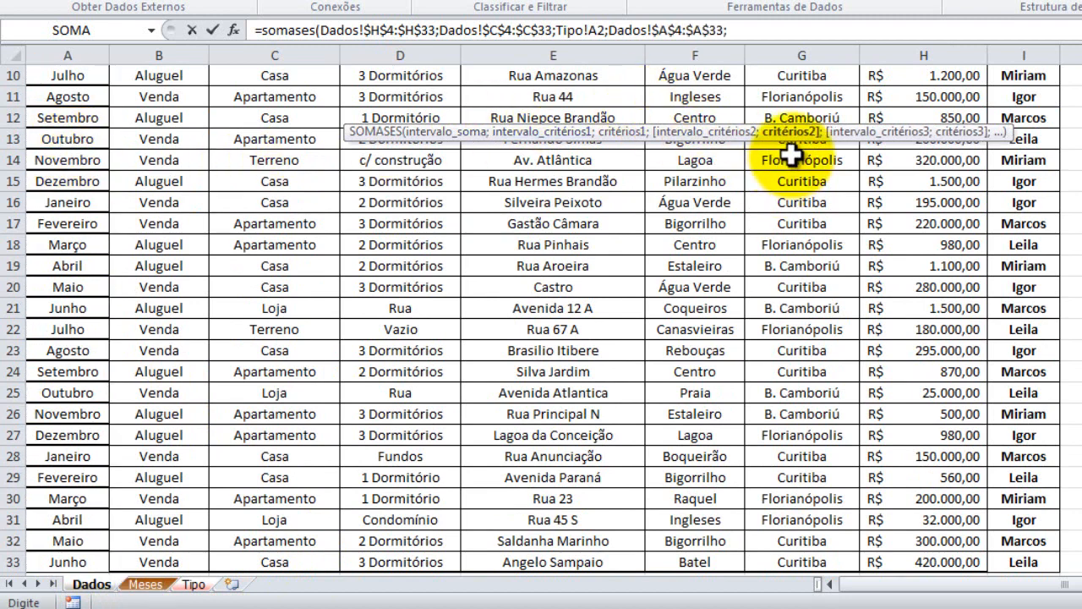
pyautogui.click(195, 584)
pyautogui.click(683, 83)
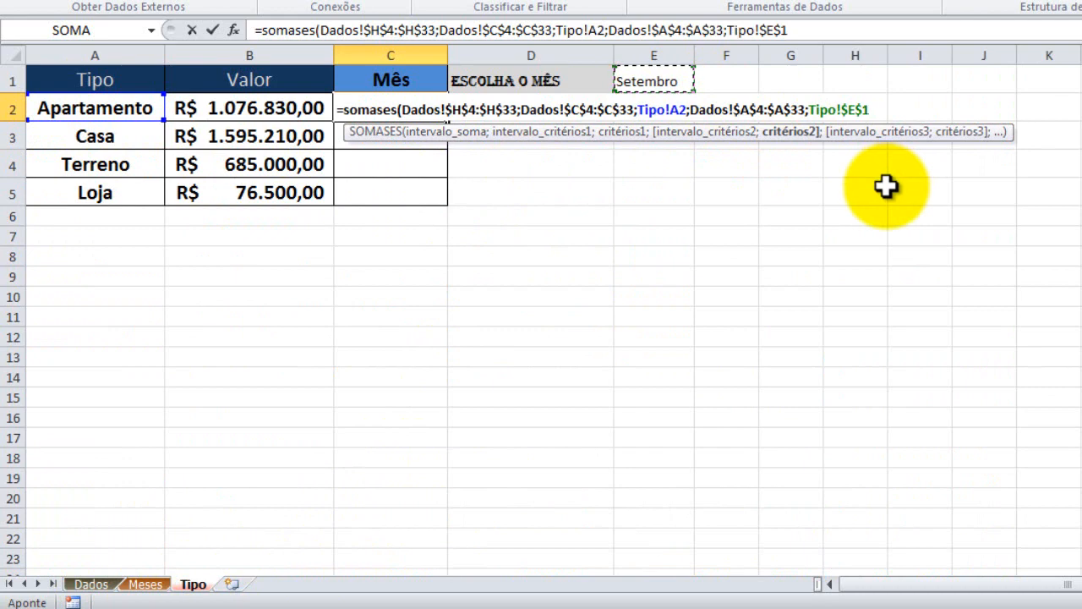
pyautogui.write(';')
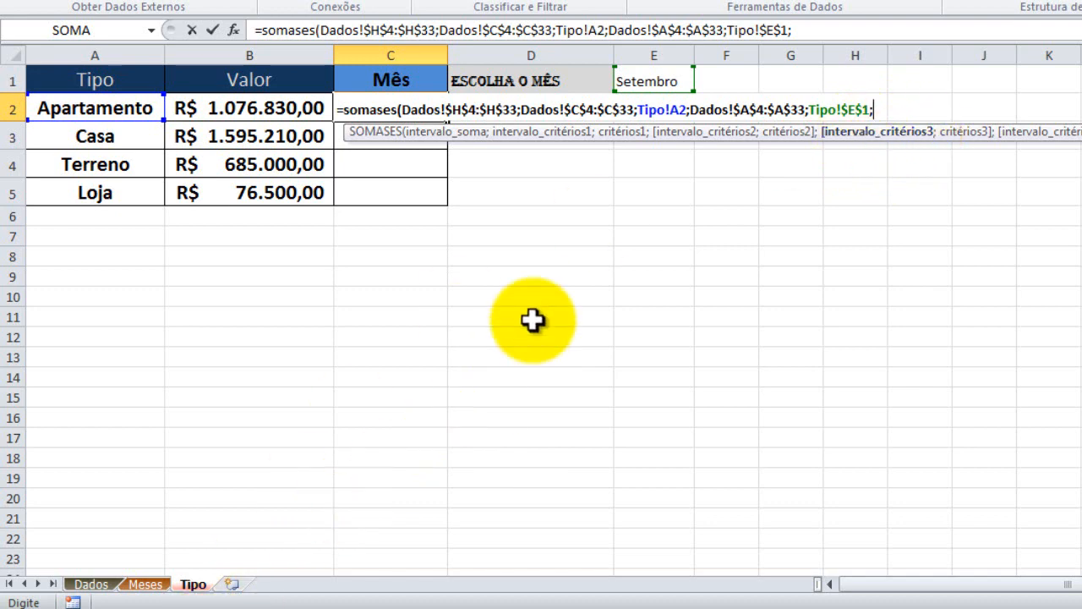
# Add the Vendedor range Dados!$I$4:$I$33 as the third criteria range, with seller cell Tipo!$E$2 as its criterion, and enter the formula
pyautogui.click(95, 592)
pyautogui.scroll(3, 713, 411)
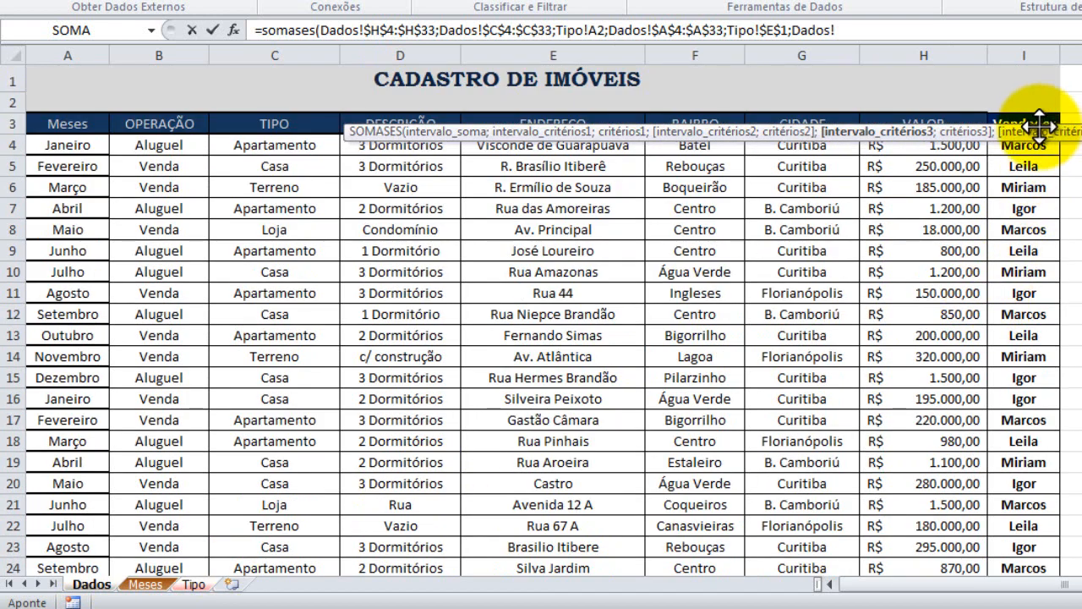
pyautogui.click(1025, 146)
pyautogui.hotkey('ctrl', 'shift', 'Down')
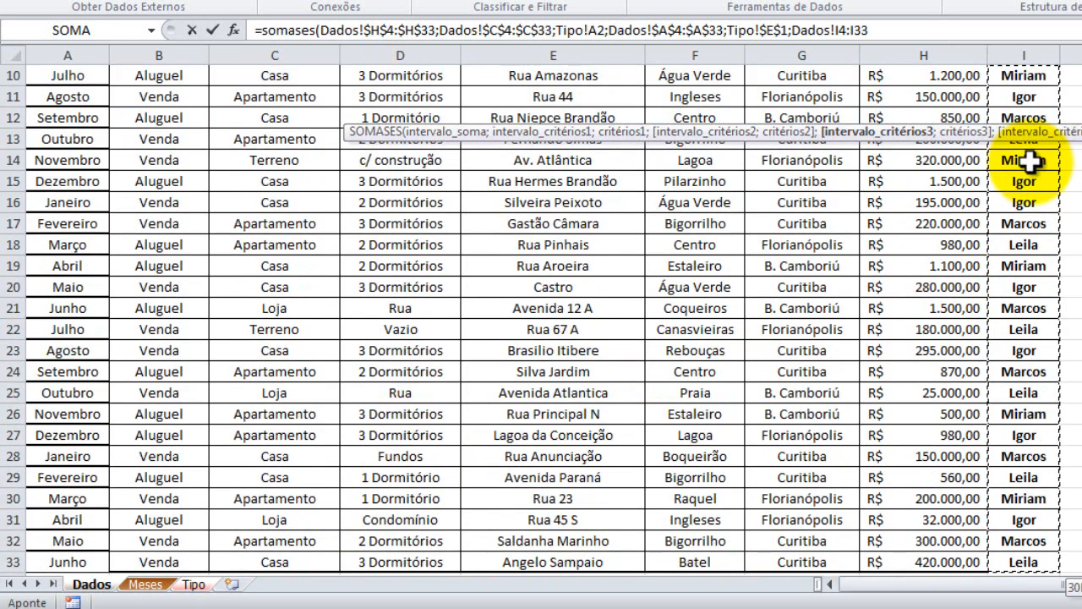
pyautogui.press('F4')
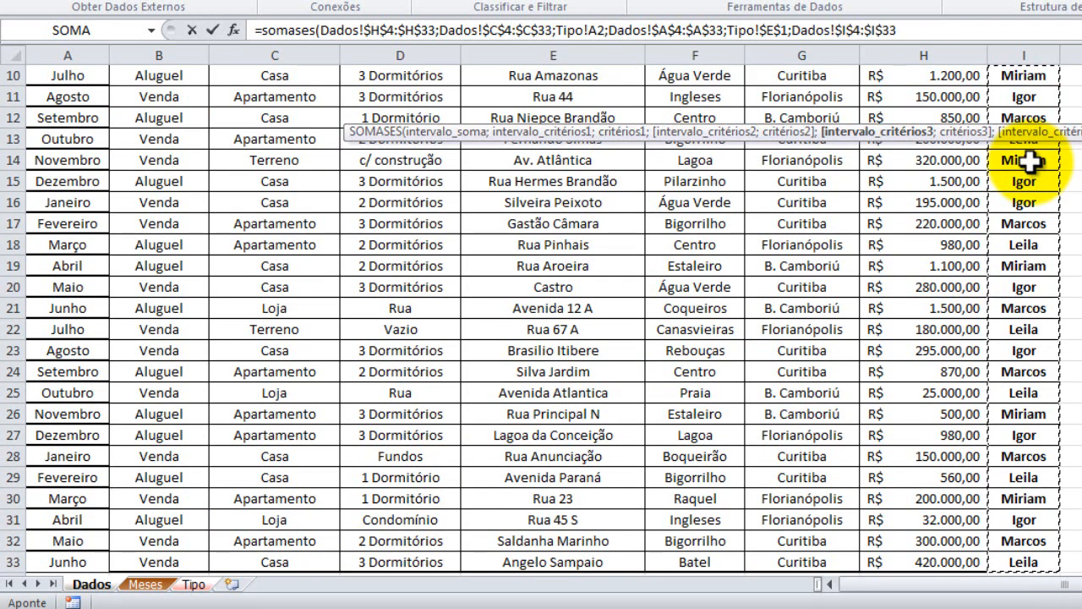
pyautogui.write(';')
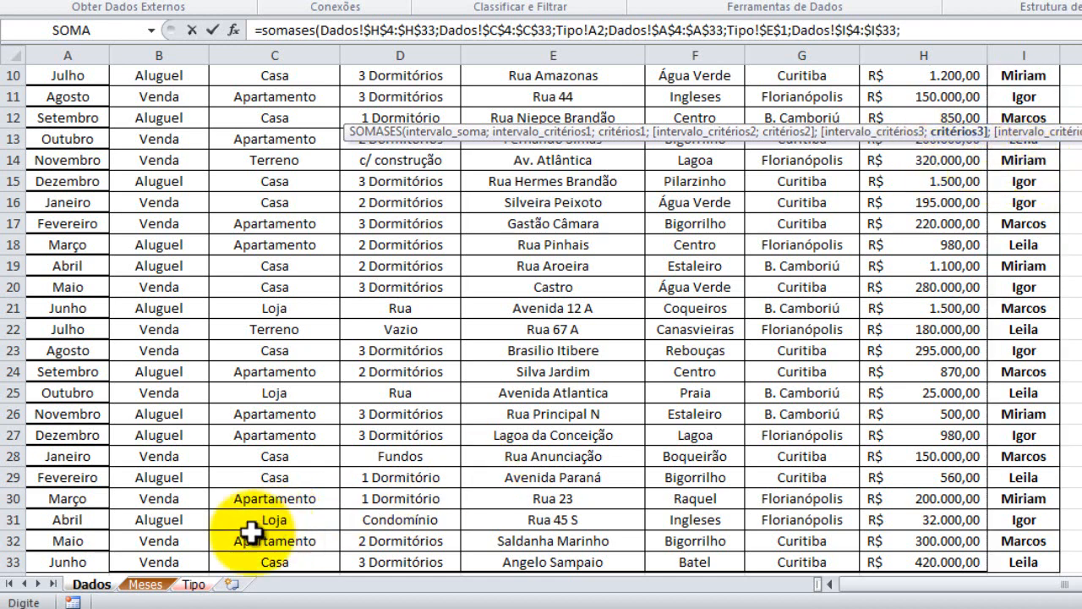
pyautogui.click(193, 584)
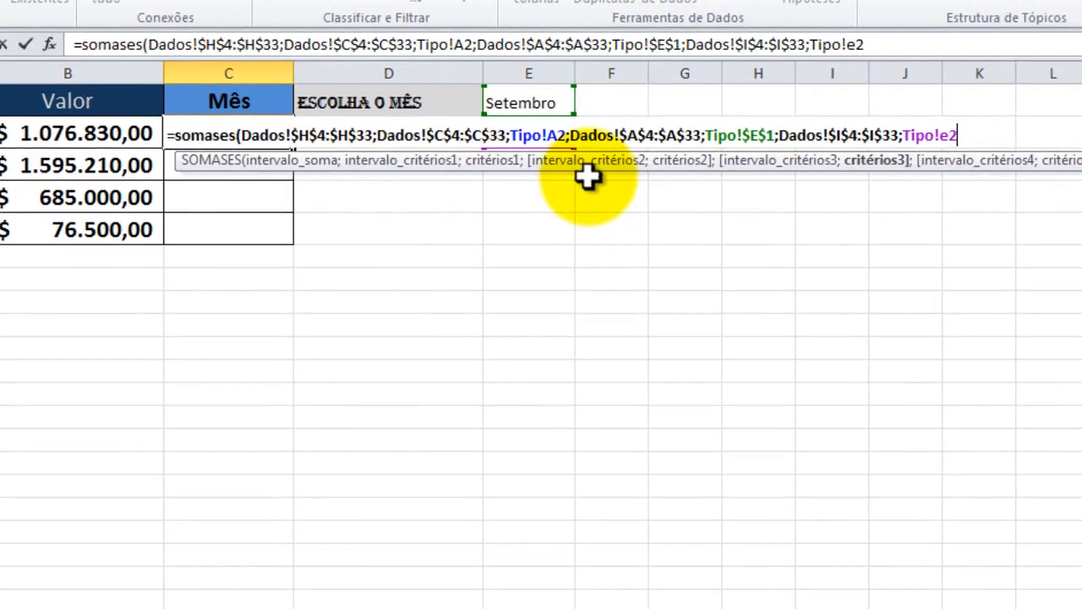
pyautogui.press('F4')
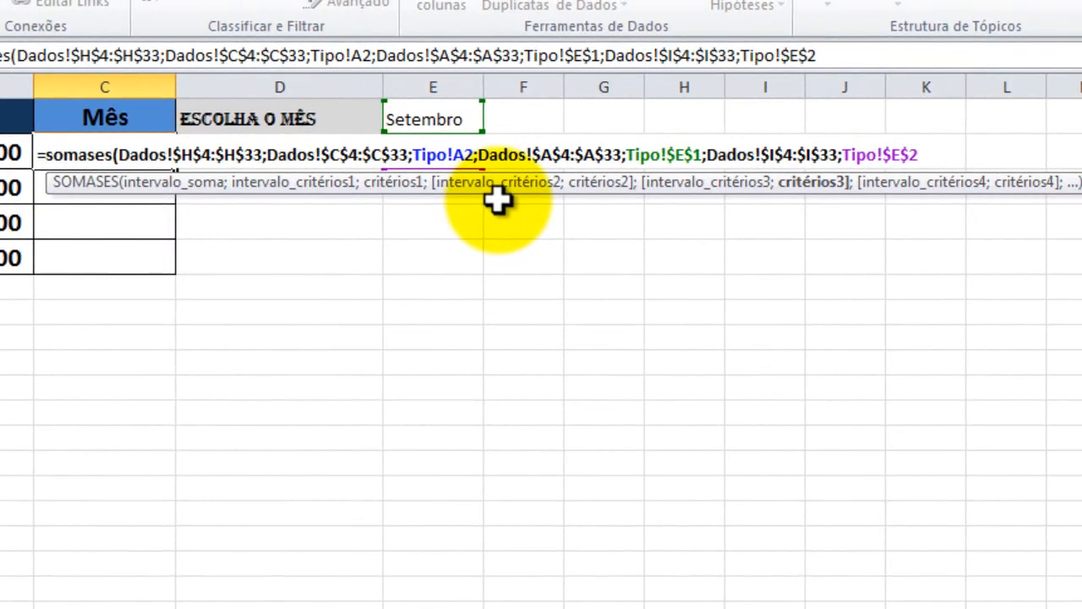
pyautogui.press('Return')
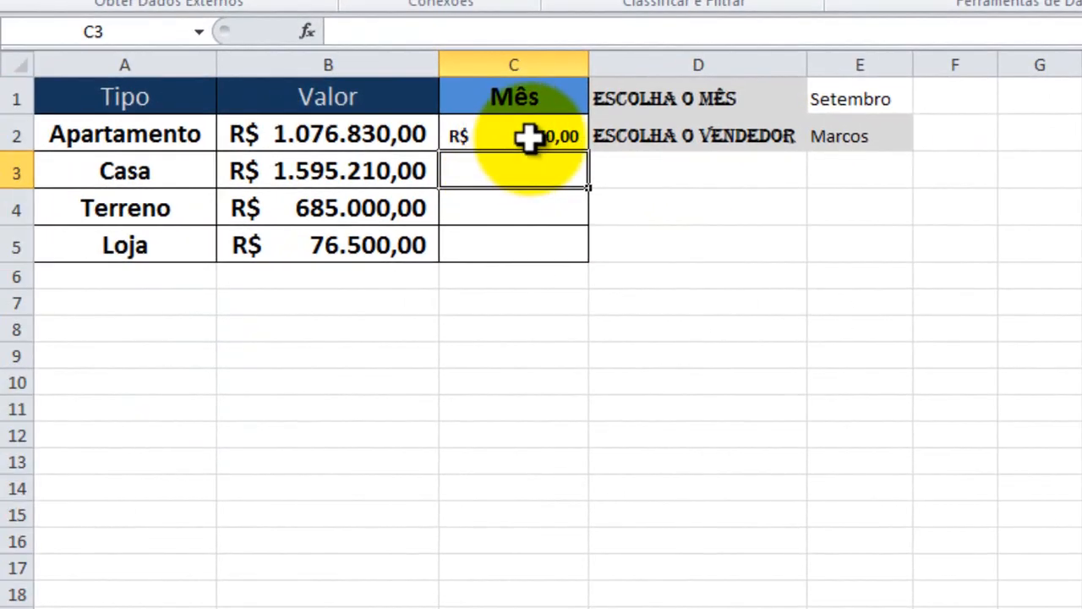
# Copy the SOMASES formula from C2 down to C5 and select the seller cell E2
pyautogui.click(528, 138)
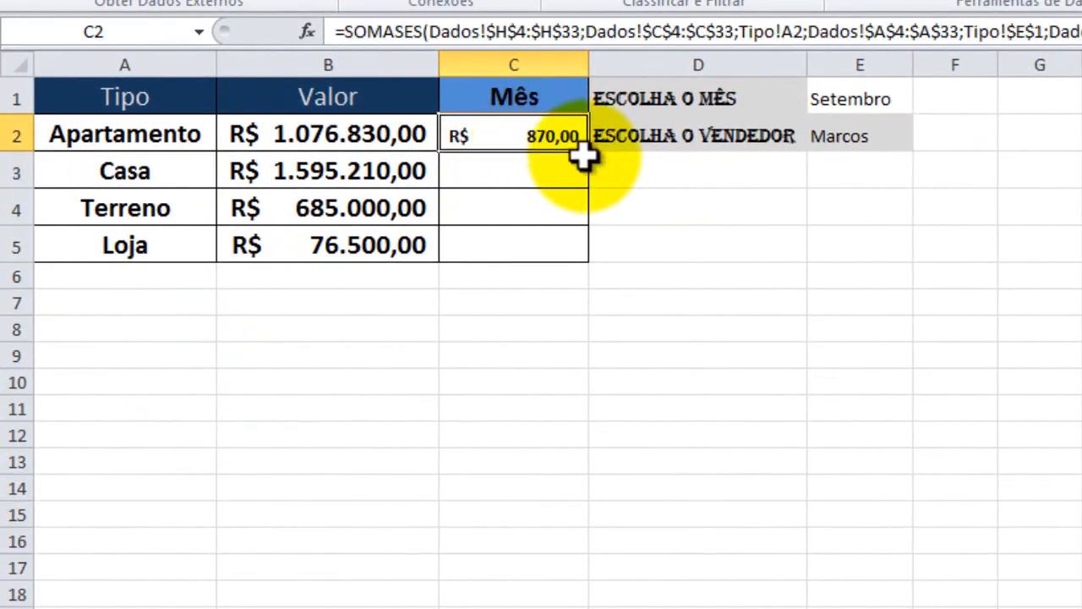
pyautogui.moveTo(589, 153); pyautogui.dragTo(587, 245)
pyautogui.click(862, 235)
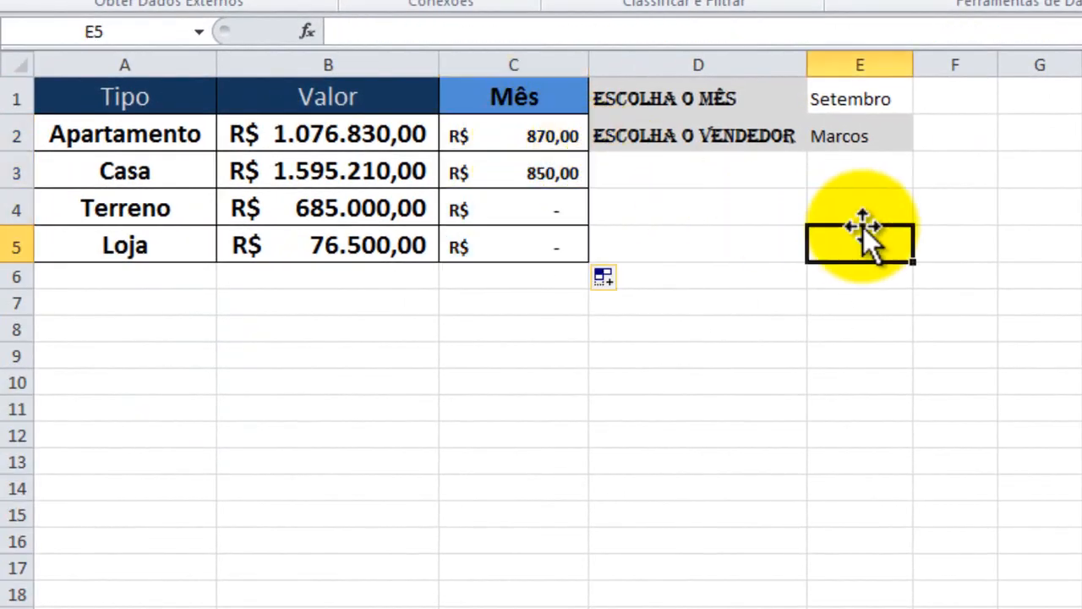
pyautogui.click(856, 137)
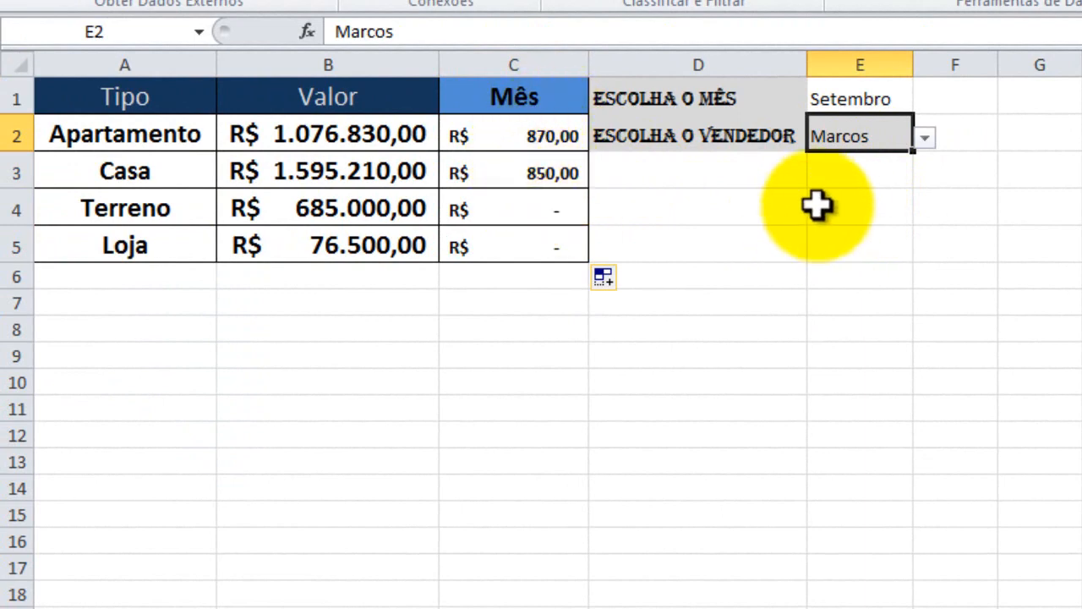
# Check the SOMASES results for Terreno and Casa in the Mês column against their property types
pyautogui.click(554, 203)
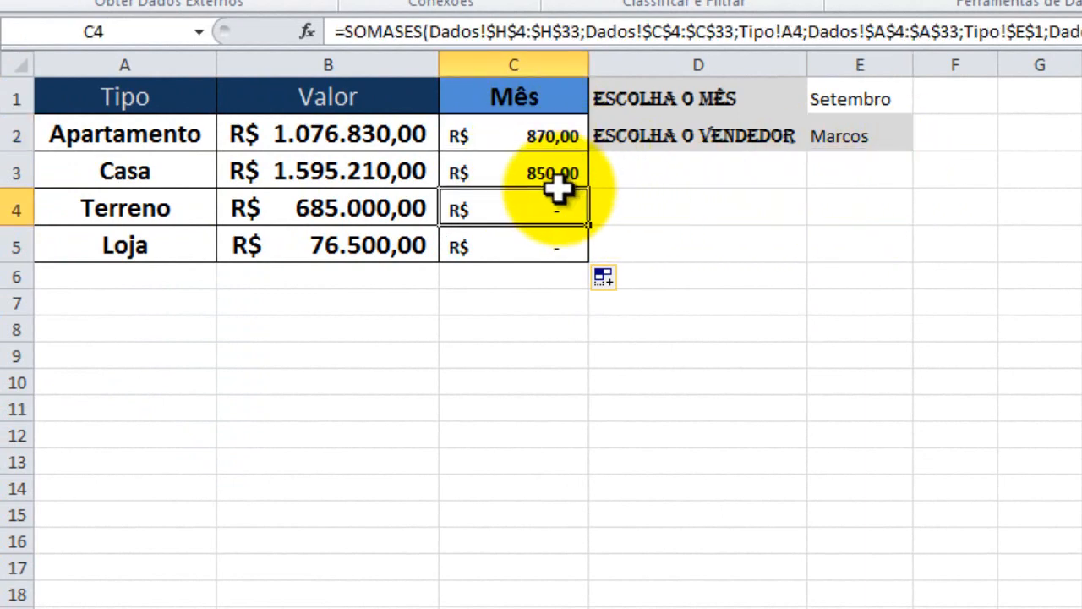
pyautogui.click(125, 127)
pyautogui.click(135, 171)
pyautogui.click(517, 171)
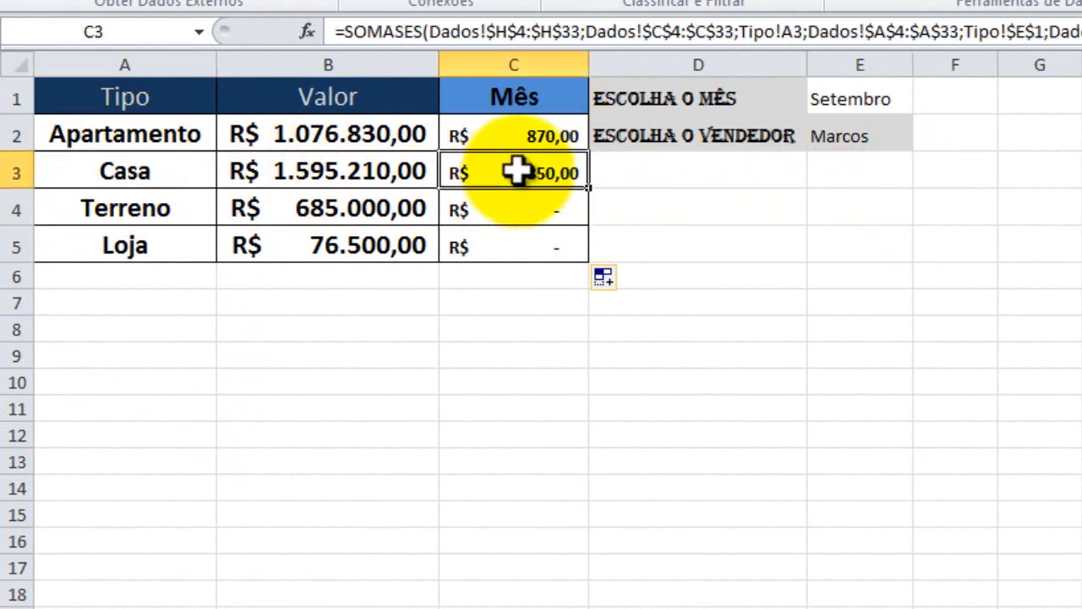
# Test the month selector in E1 with Dezembro and leave it set to Julho
pyautogui.click(822, 99)
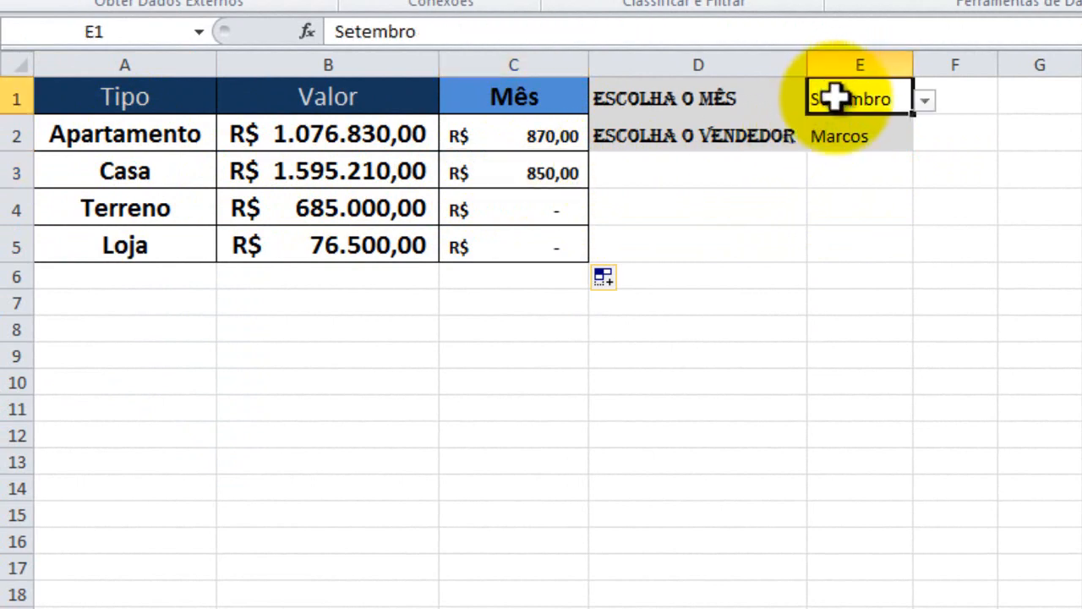
pyautogui.click(925, 100)
pyautogui.click(850, 244)
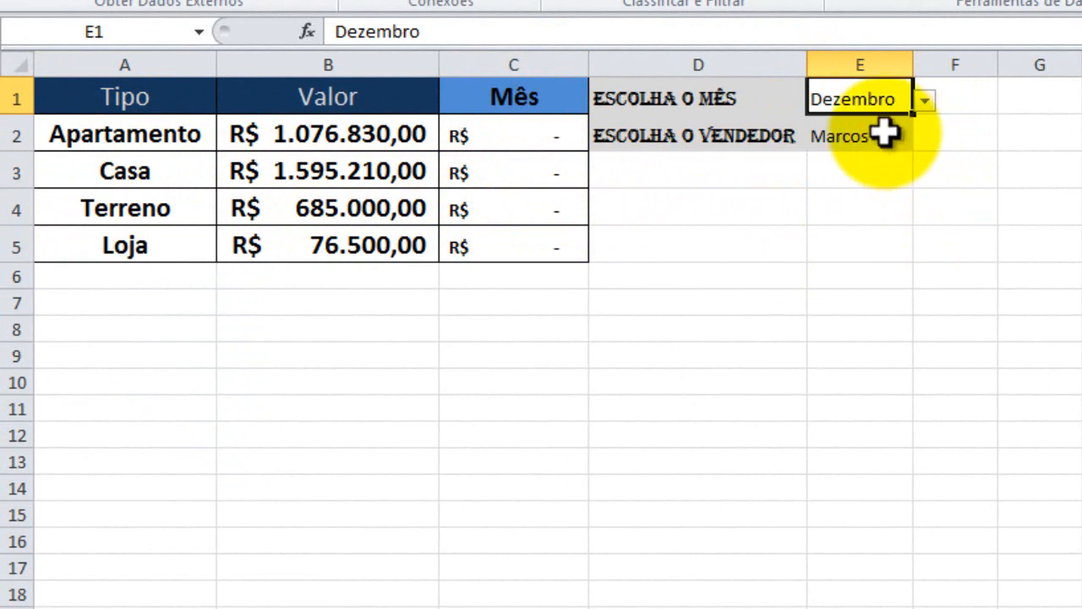
pyautogui.click(923, 103)
pyautogui.click(854, 159)
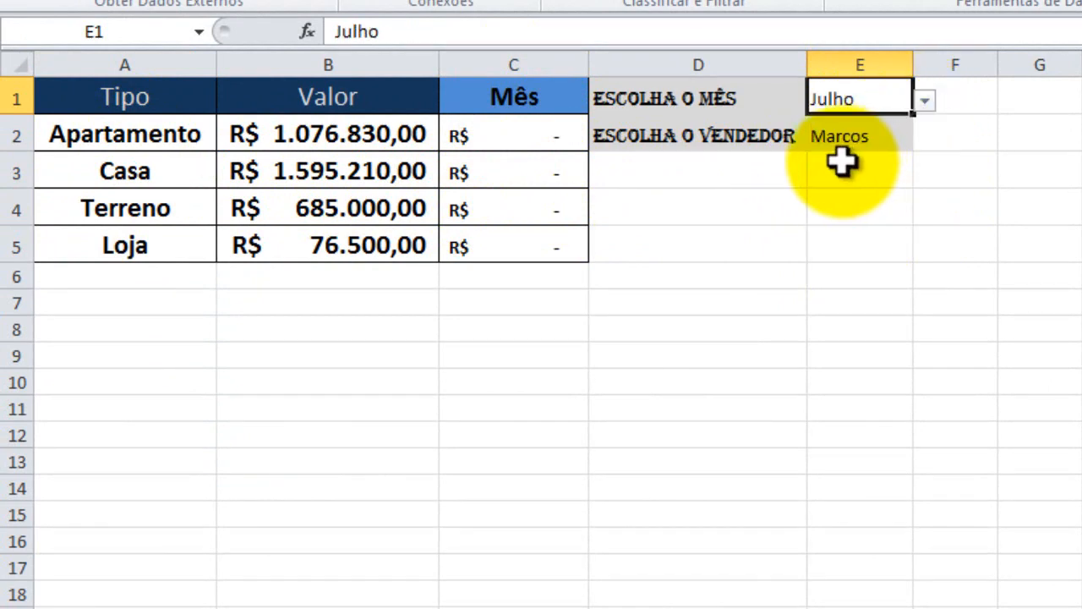
# Choose the third seller in the list for E2 and inspect the Casa total in C3
pyautogui.click(887, 134)
pyautogui.click(924, 137)
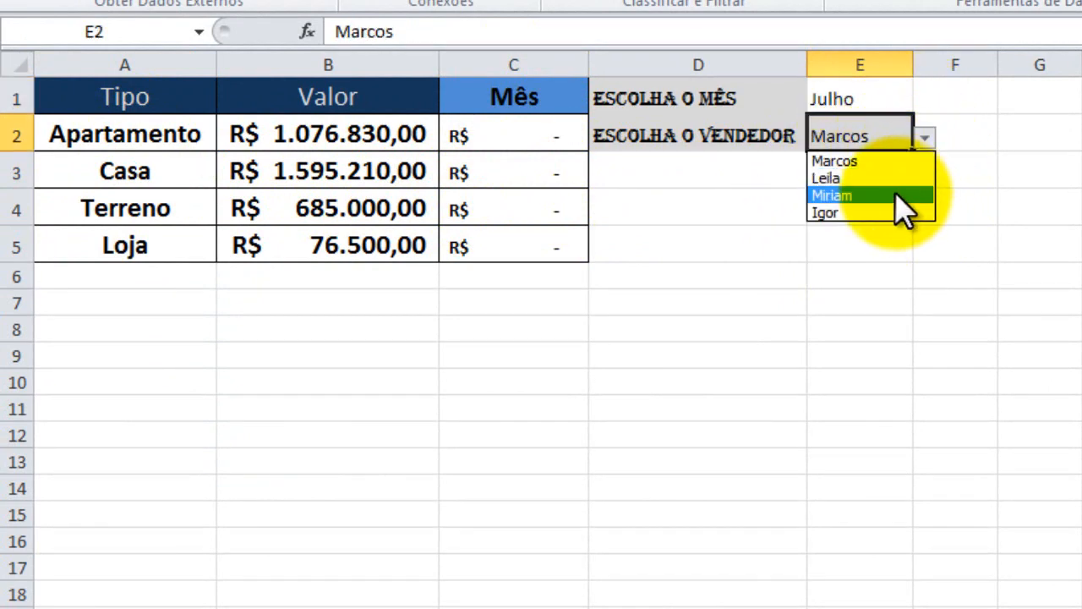
pyautogui.click(871, 196)
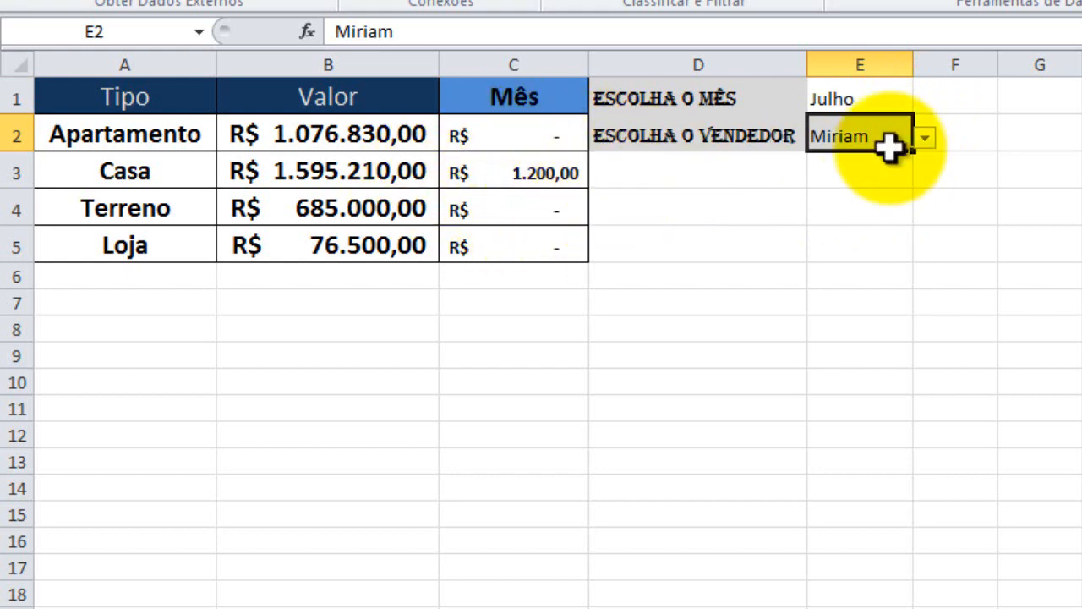
pyautogui.click(558, 174)
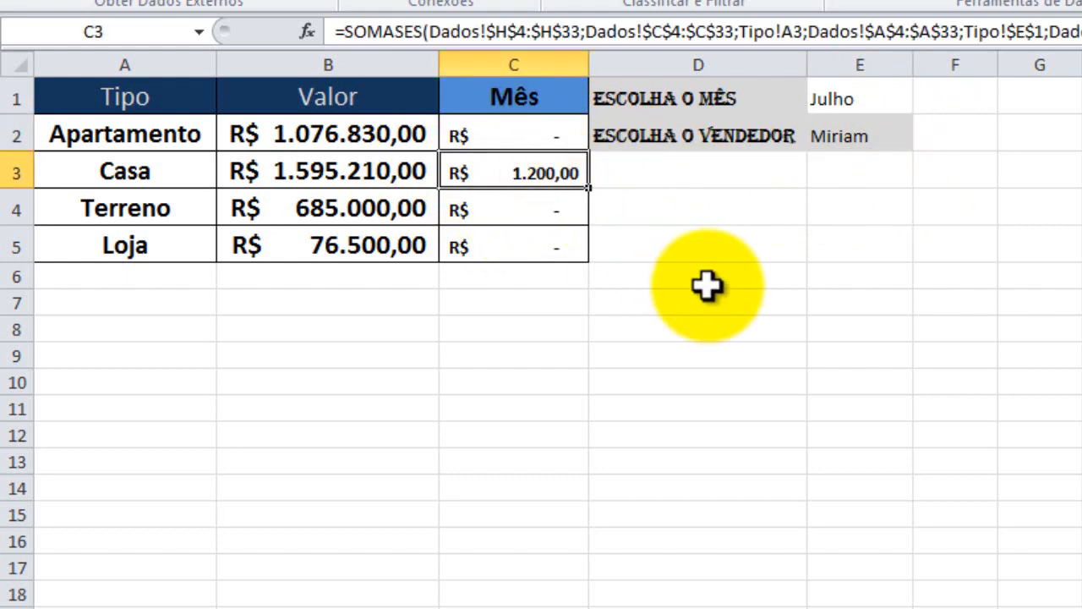
# Go to the Dados sheet and turn on filtering for the table's header row, starting from the Meses heading in A3
pyautogui.click(80, 602)
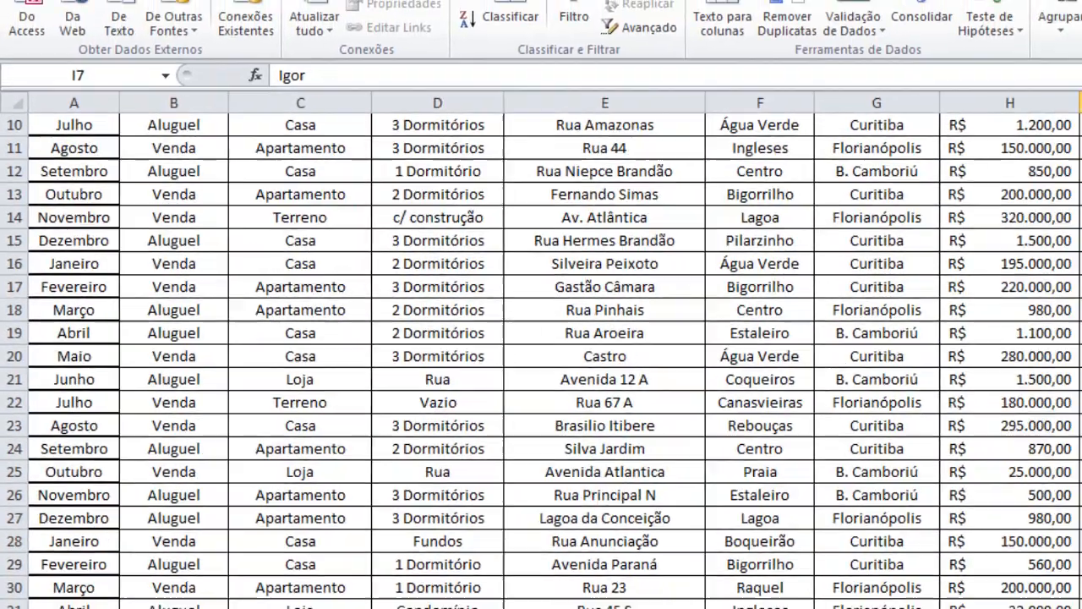
pyautogui.scroll(3, 200, 417)
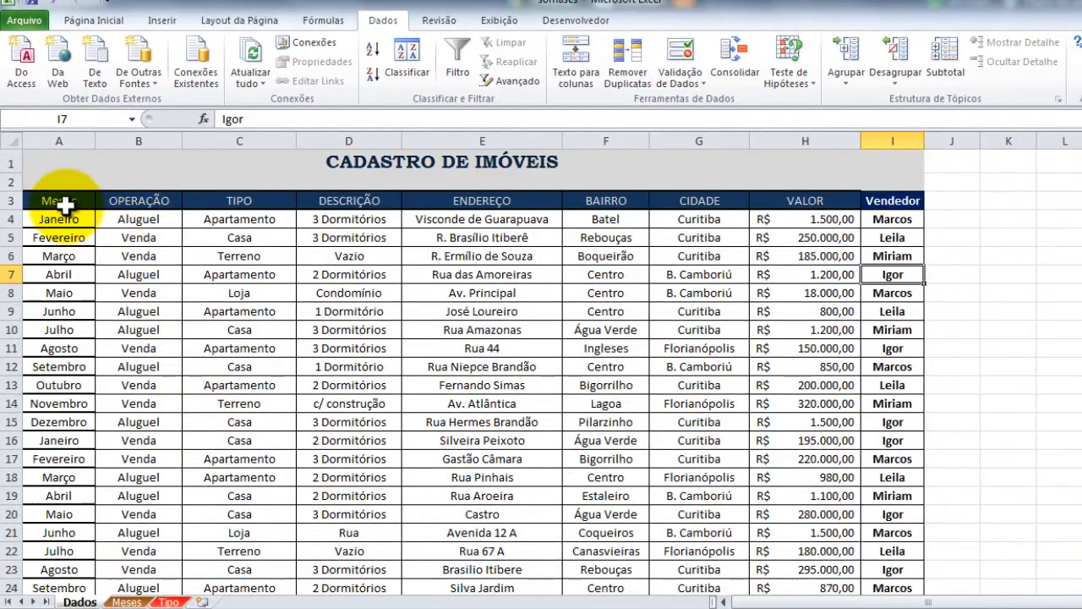
pyautogui.click(65, 205)
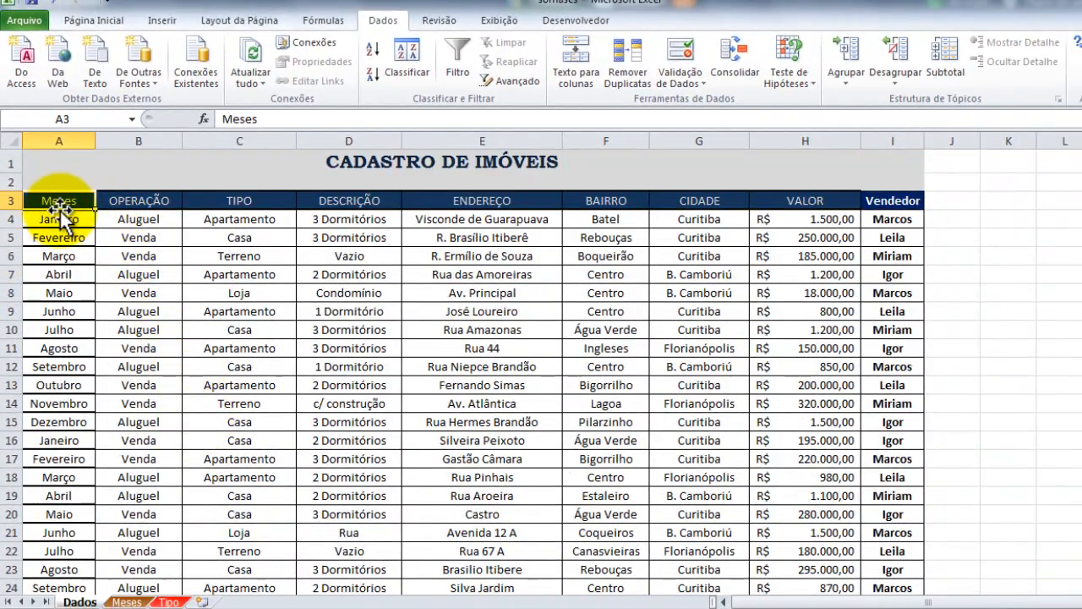
pyautogui.click(94, 21)
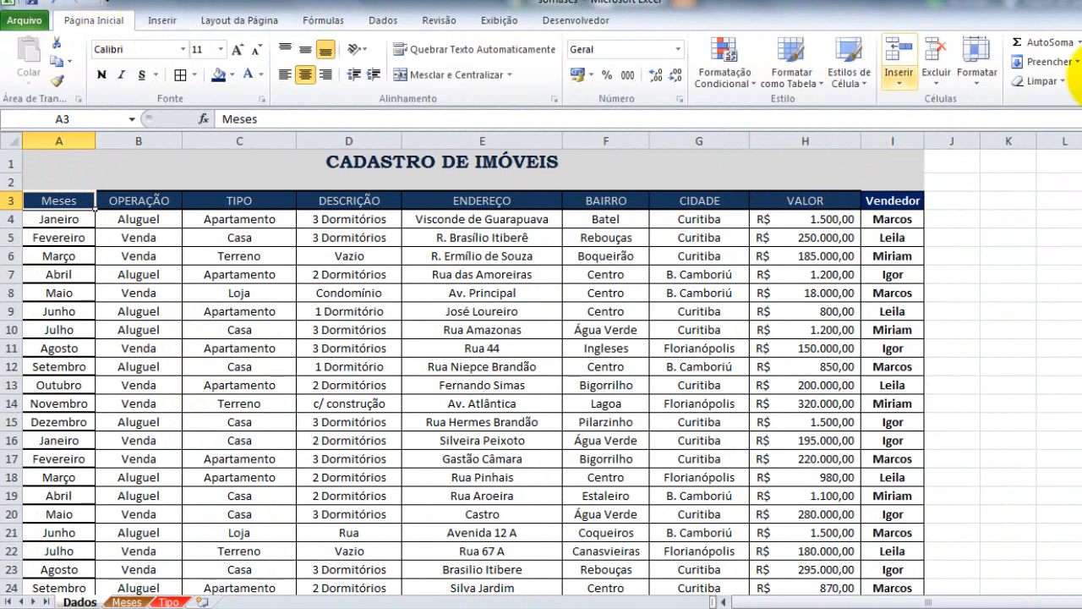
pyautogui.click(1078, 80)
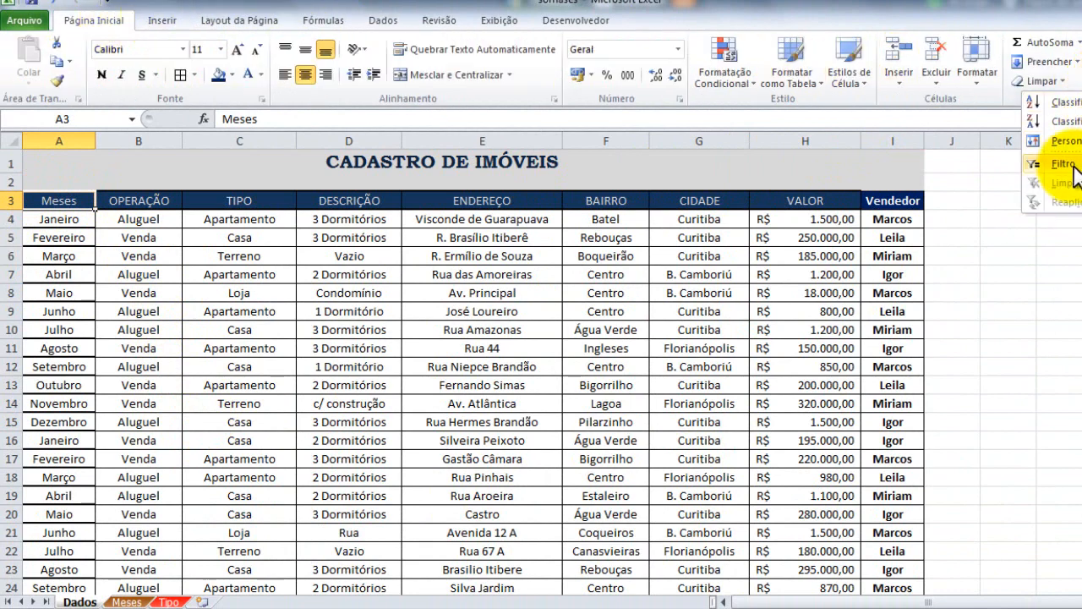
pyautogui.click(1072, 166)
# Filter the Meses column to show only the Julho records
pyautogui.click(86, 201)
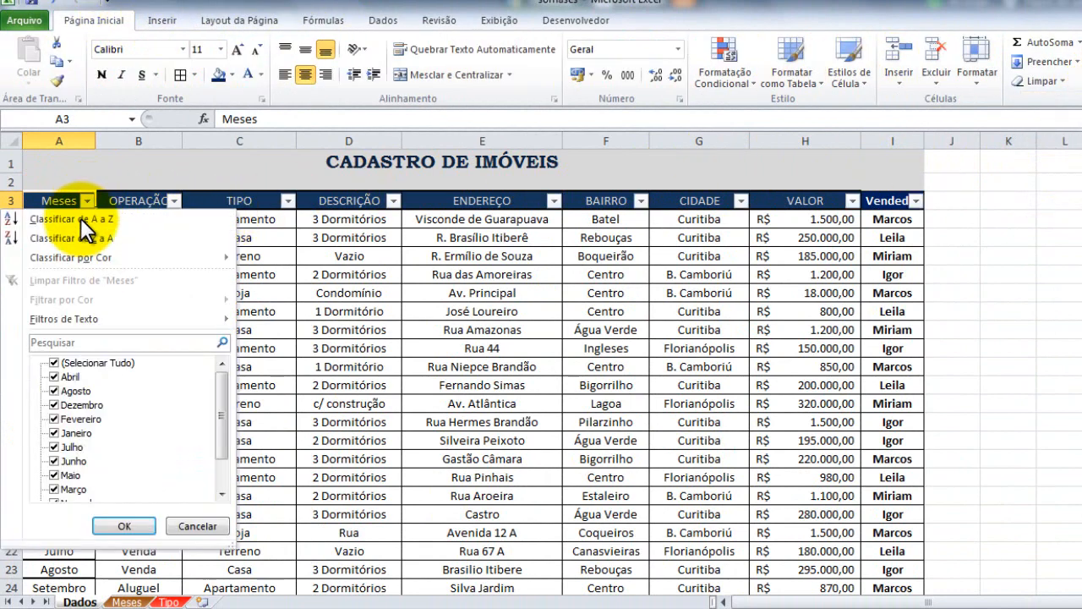
pyautogui.click(54, 362)
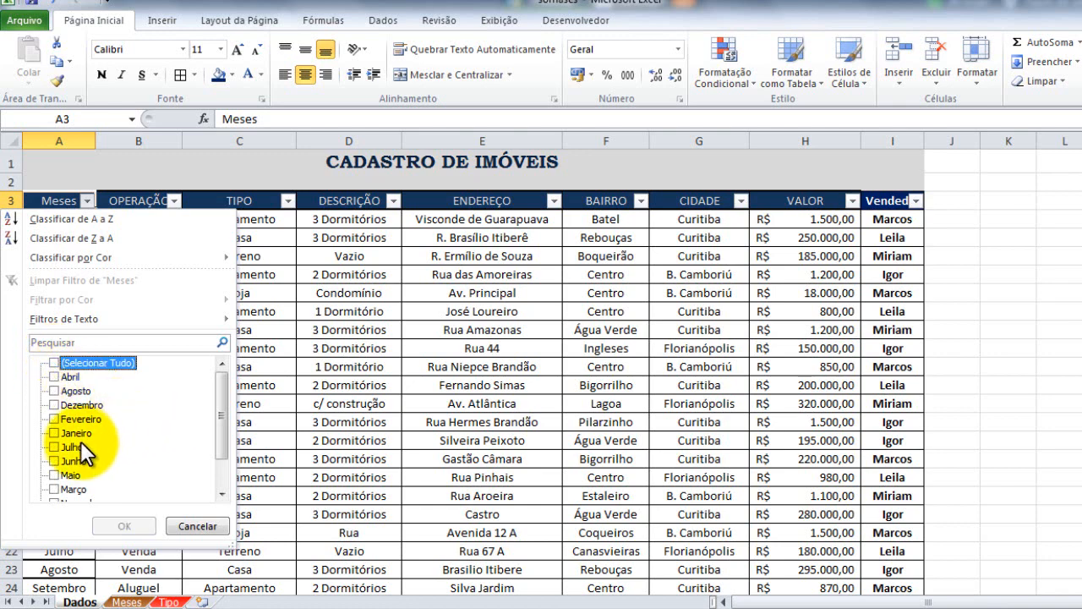
pyautogui.click(53, 446)
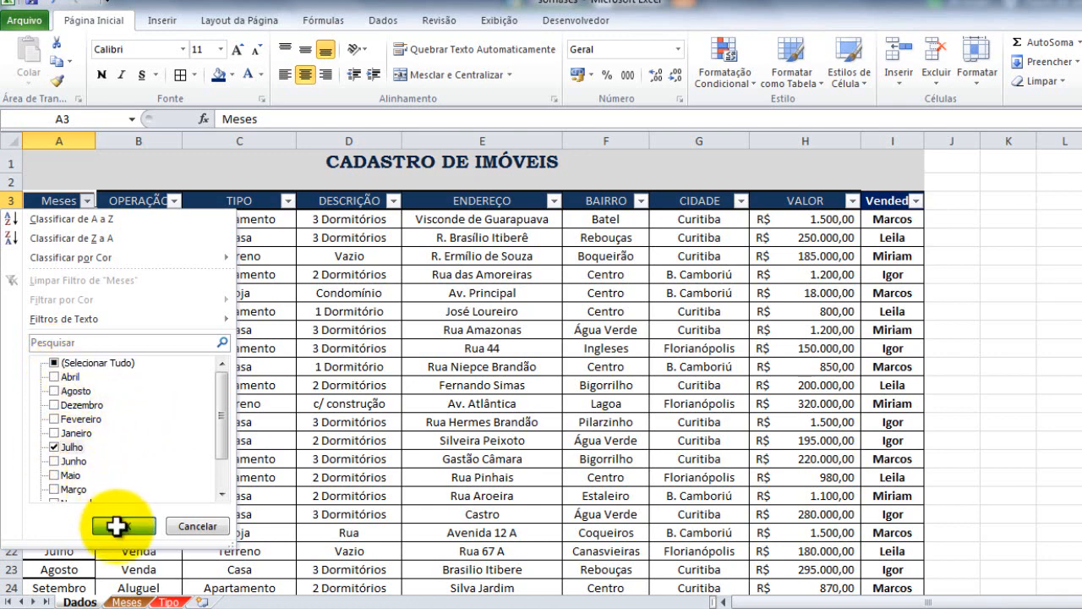
pyautogui.click(116, 525)
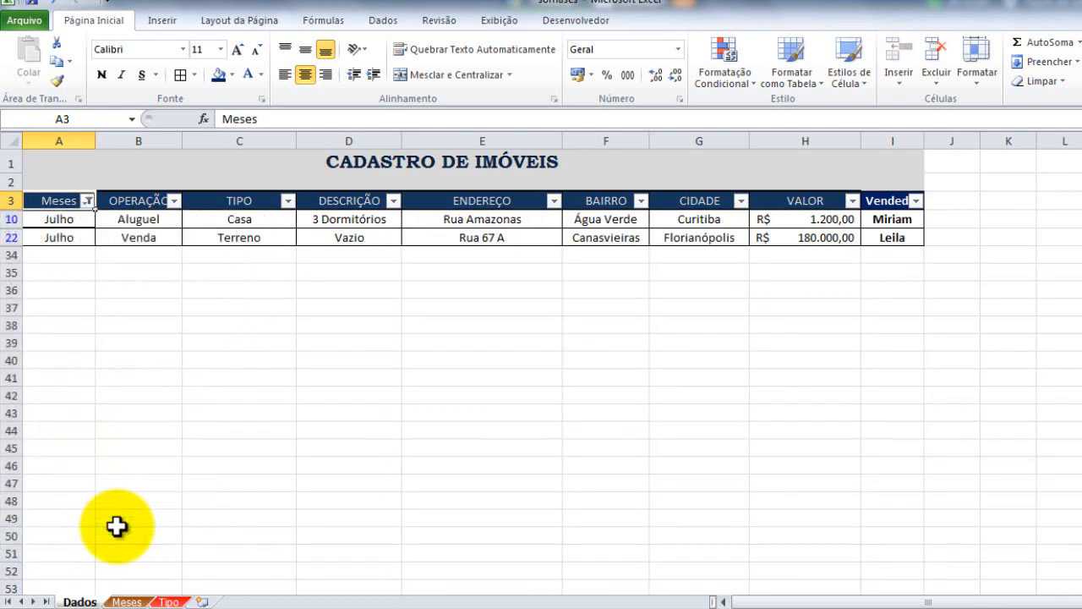
# Examine the Vendedor entries of the filtered records and return to the Tipo sheet to compare its totals
pyautogui.click(874, 218)
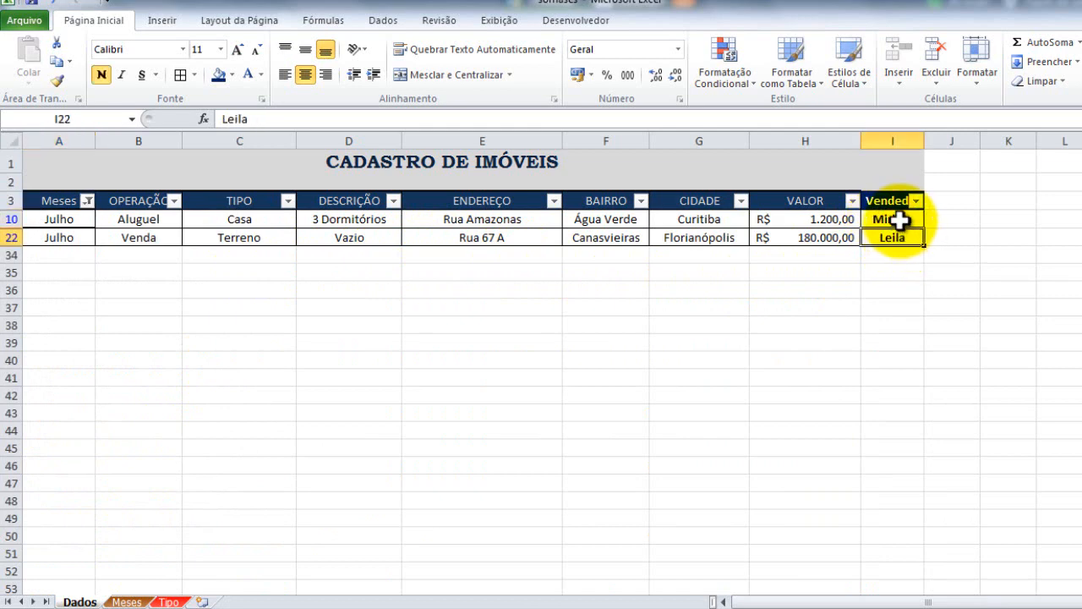
pyautogui.click(896, 218)
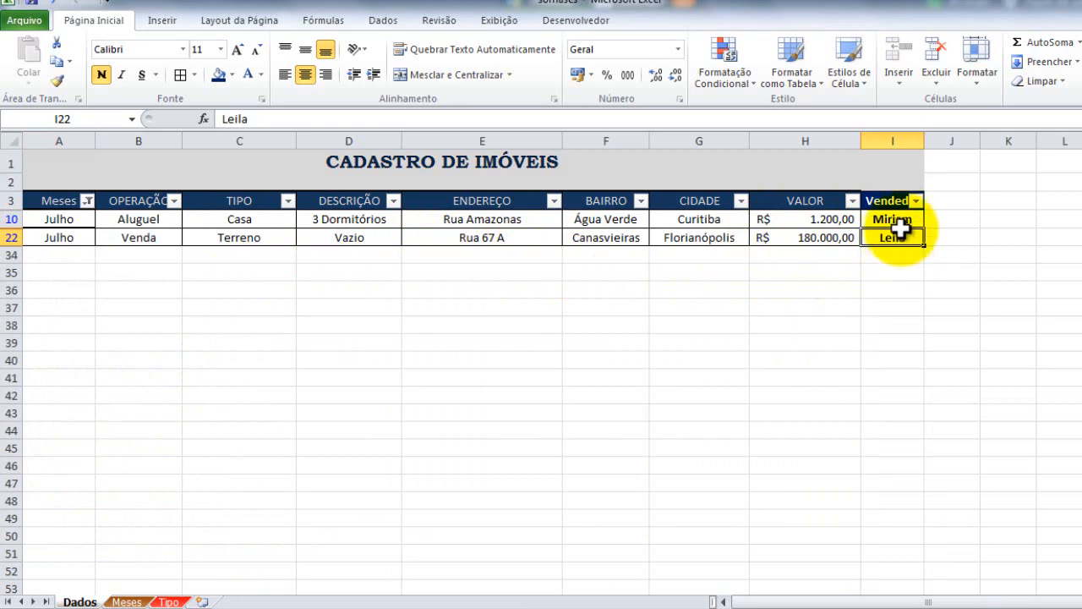
pyautogui.click(169, 602)
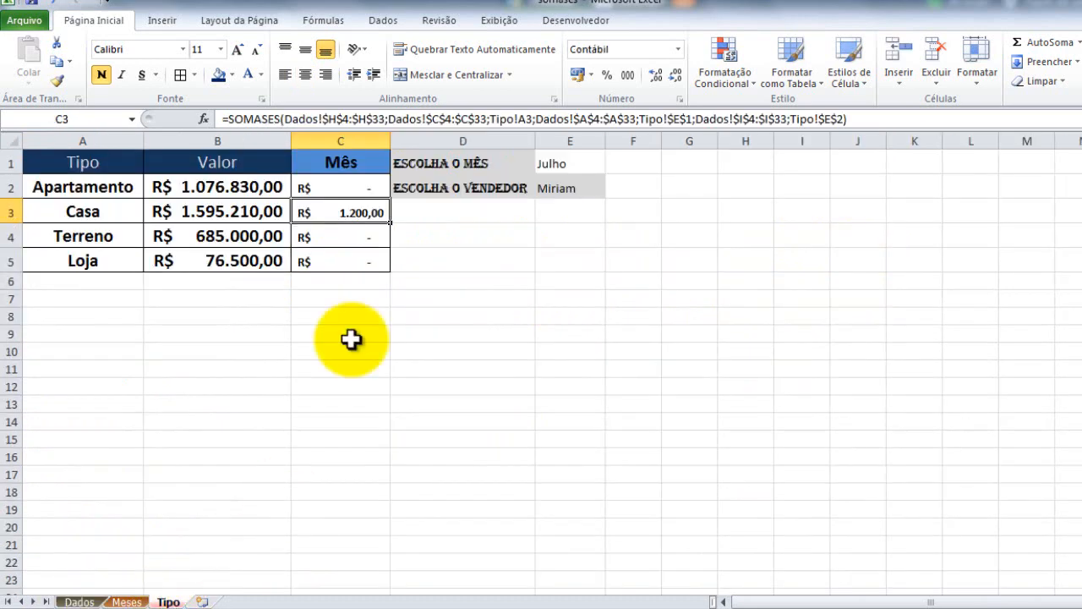
# Test the seller selector in E2 with the second seller and leave it set to the last seller in the list
pyautogui.click(599, 192)
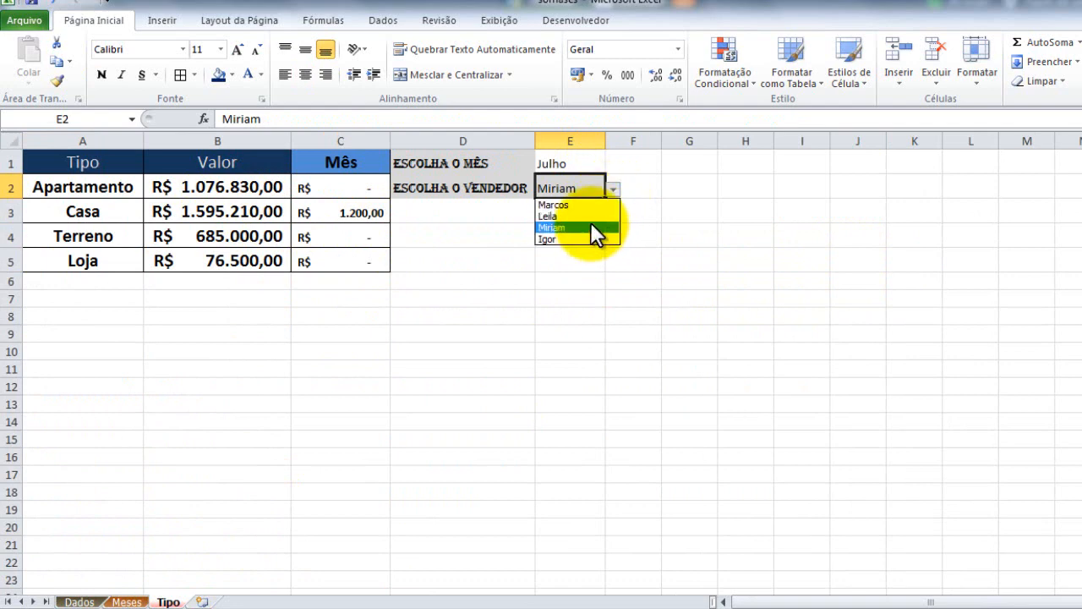
pyautogui.click(586, 215)
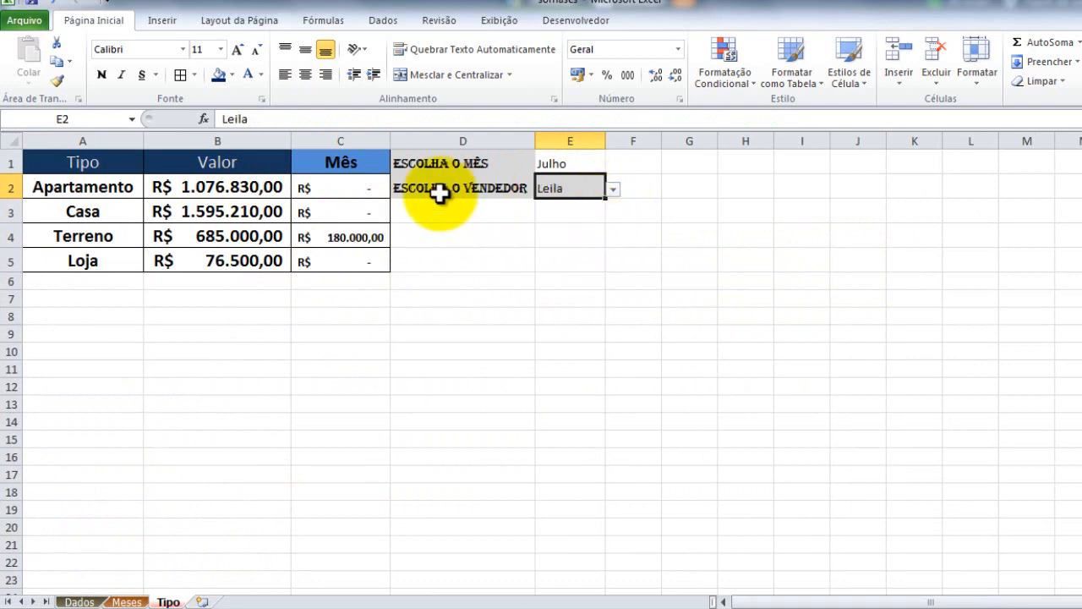
pyautogui.click(614, 191)
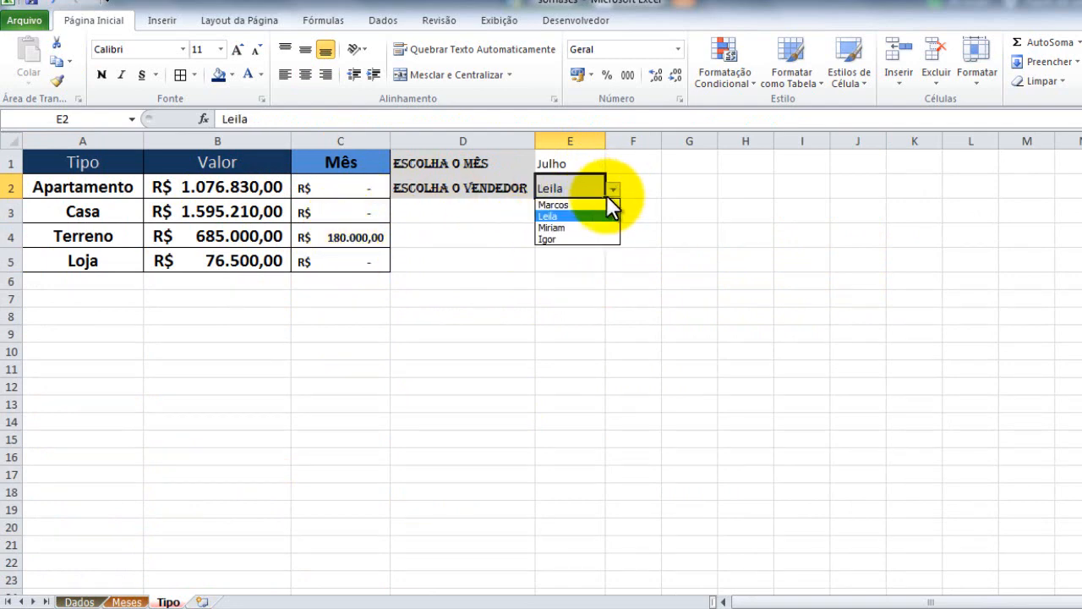
pyautogui.click(575, 240)
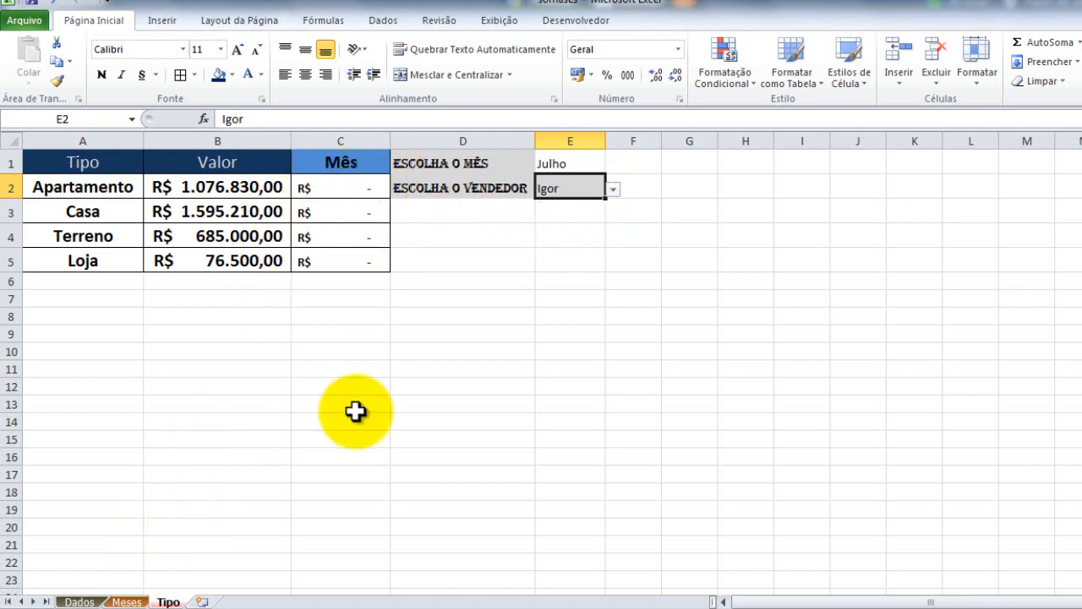